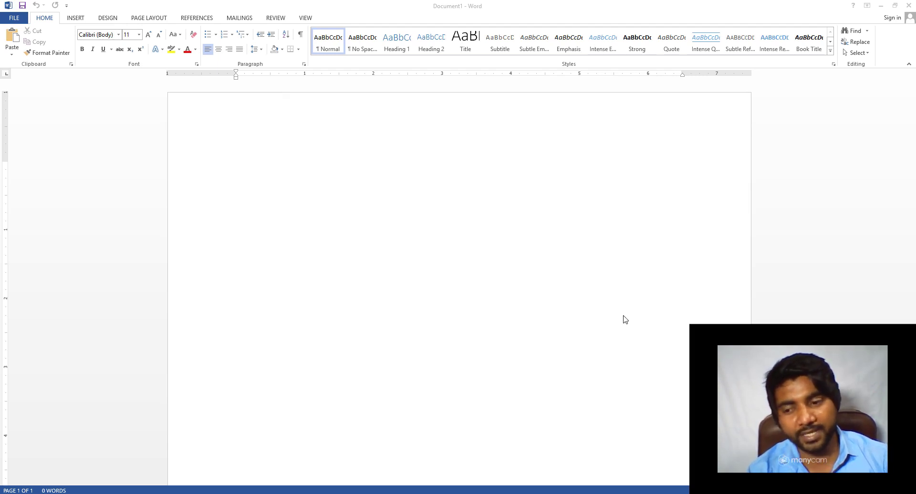
Apply the Normal margin preset on the Page Layout tab
scroll(460, 287, "down", 1)
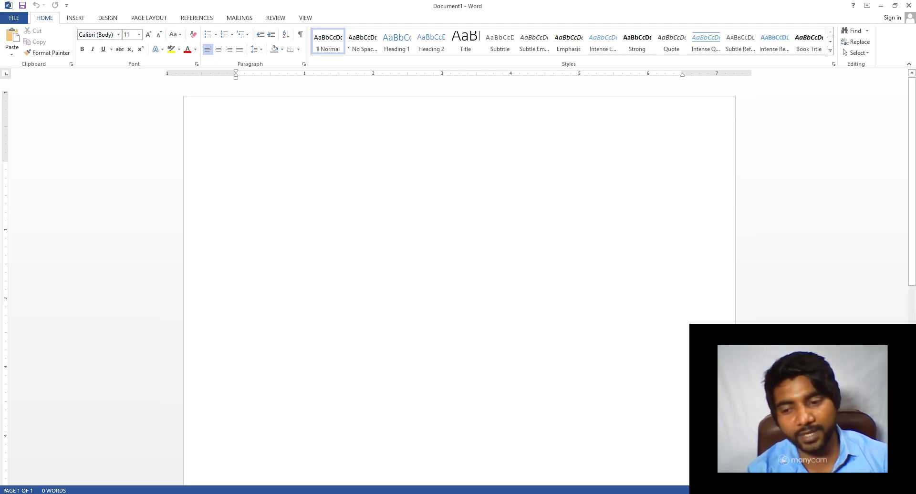
scroll(460, 286, "down", 1)
scroll(459, 286, "down", 1)
scroll(460, 286, "down", 1)
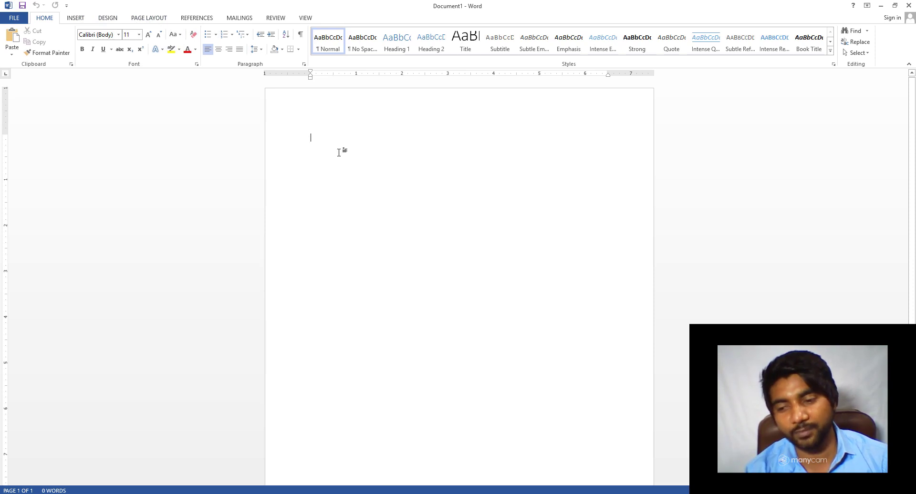
left_click(149, 19)
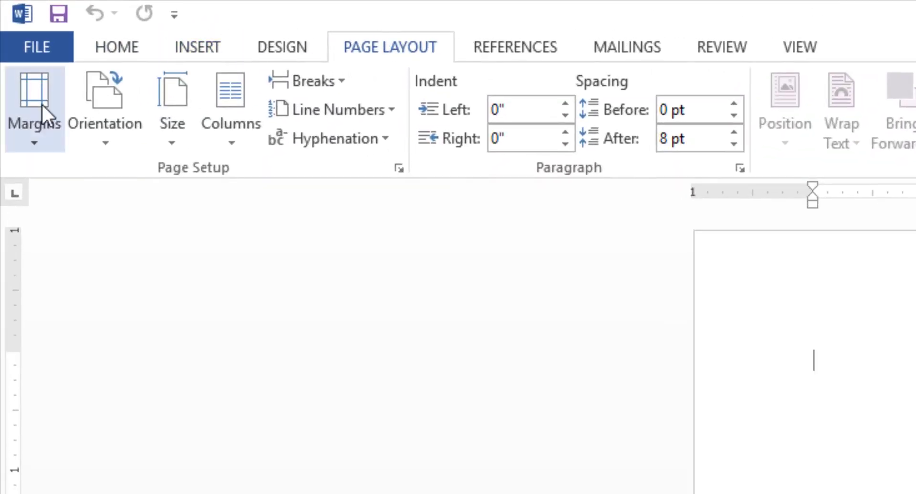
left_click(29, 143)
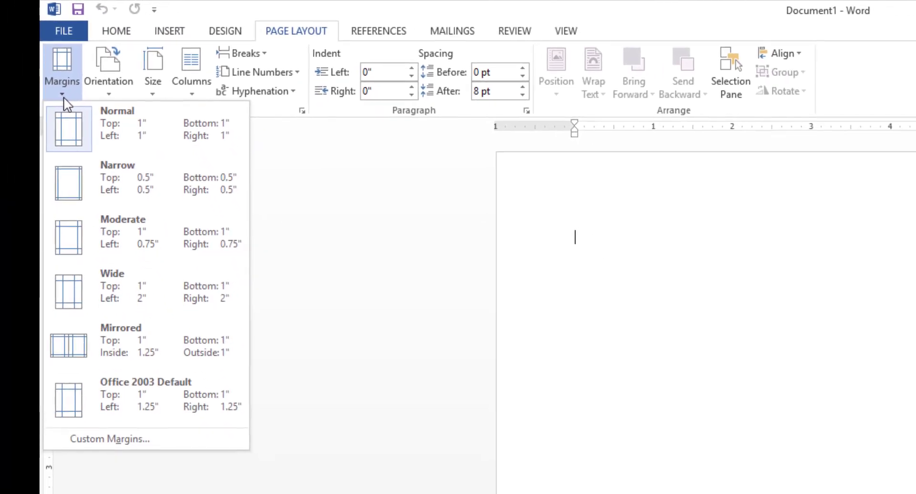
left_click(96, 130)
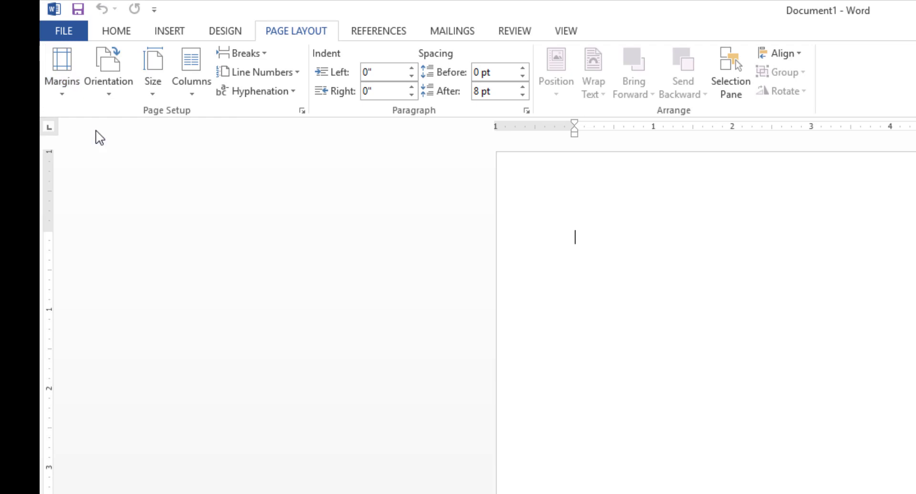
left_click(68, 74)
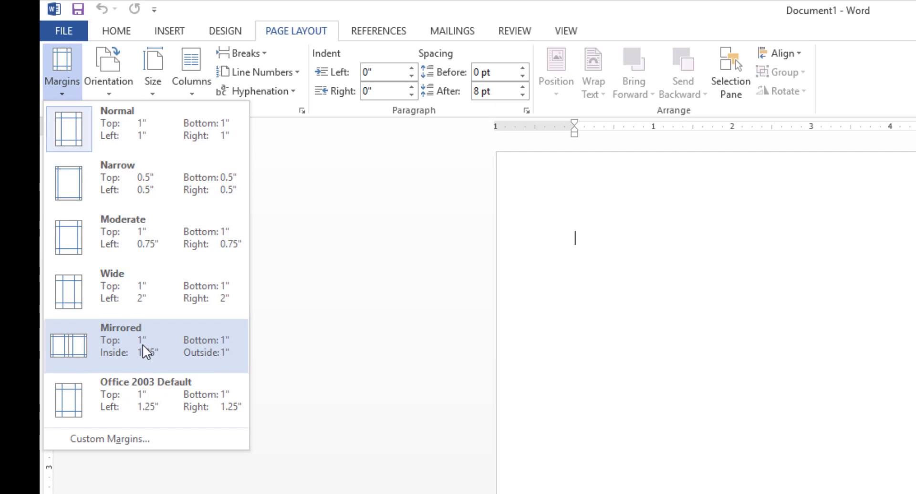
left_click(110, 133)
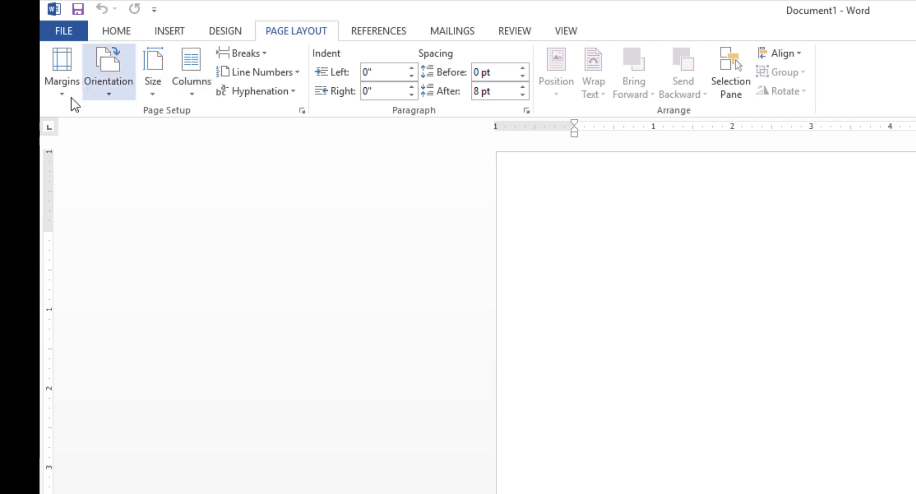
Keep the page in portrait orientation and set the paper size to A4
left_click(70, 102)
left_click(73, 128)
left_click(110, 98)
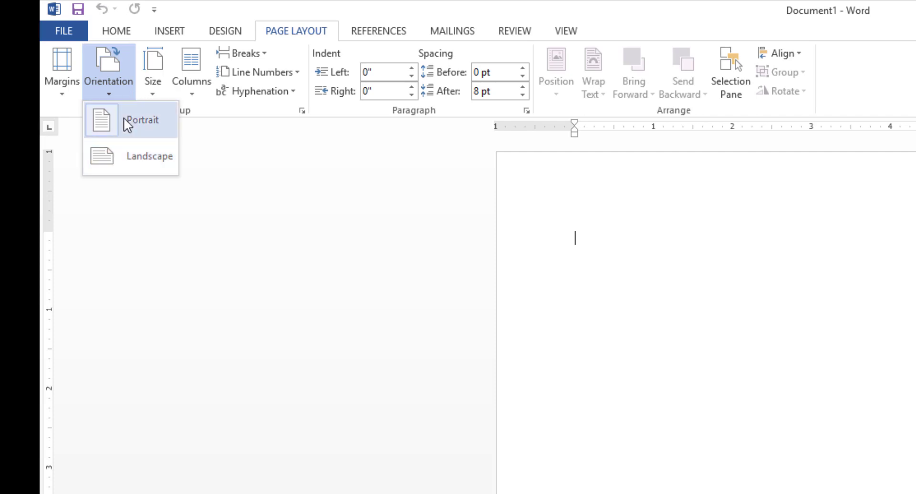
left_click(64, 91)
left_click(90, 116)
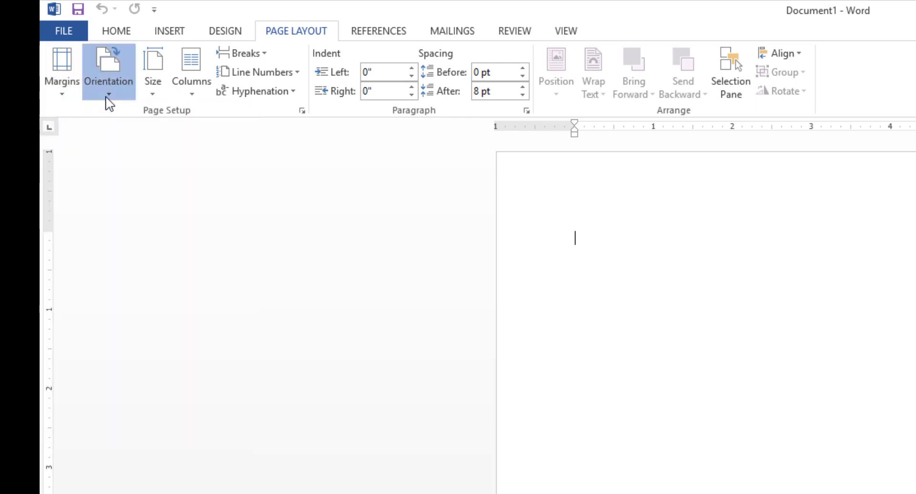
left_click(107, 96)
left_click(113, 118)
left_click(154, 90)
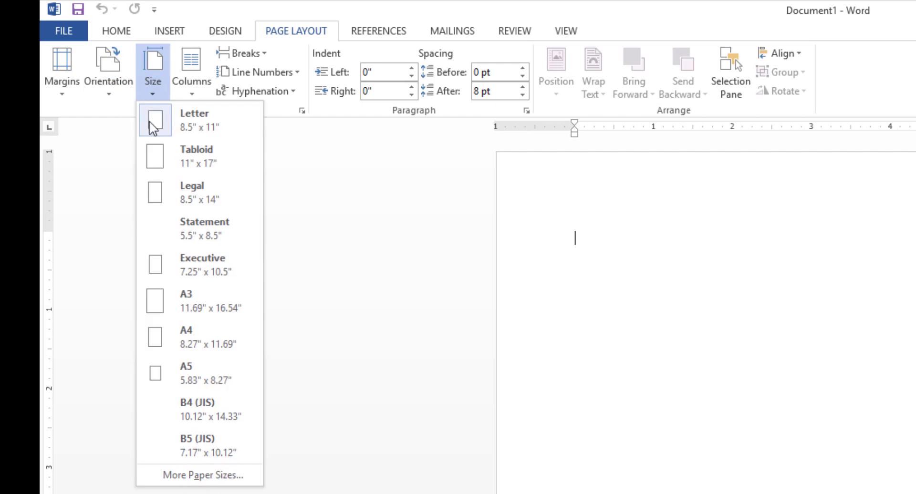
left_click(178, 332)
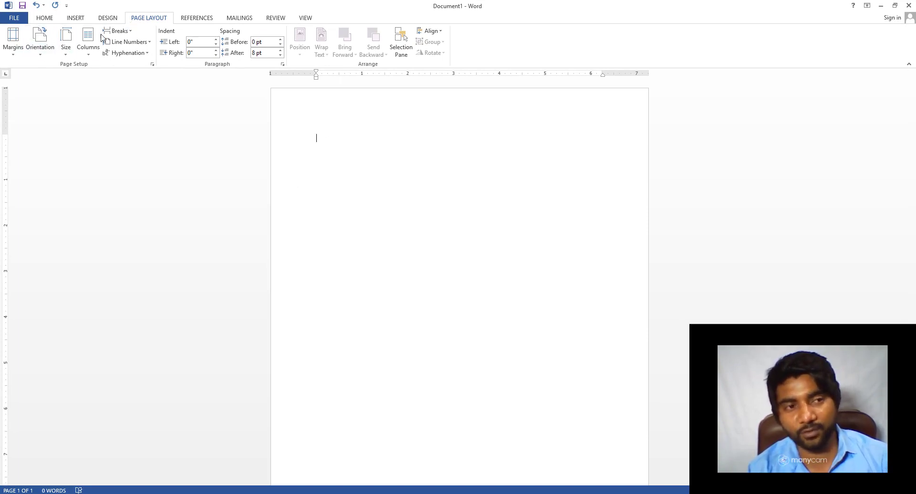
Review the margin, orientation and paper size lists, leaving them unchanged
left_click(13, 50)
left_click(29, 67)
left_click(40, 48)
left_click(42, 73)
left_click(65, 48)
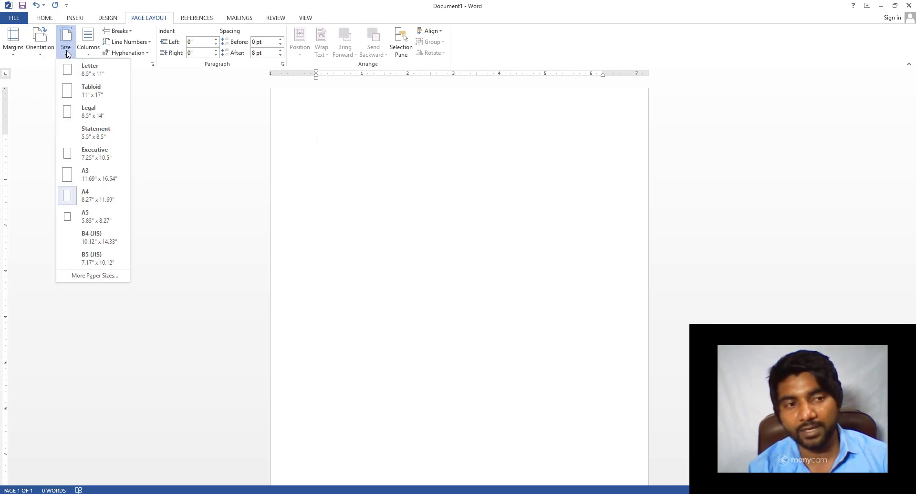
left_click(85, 196)
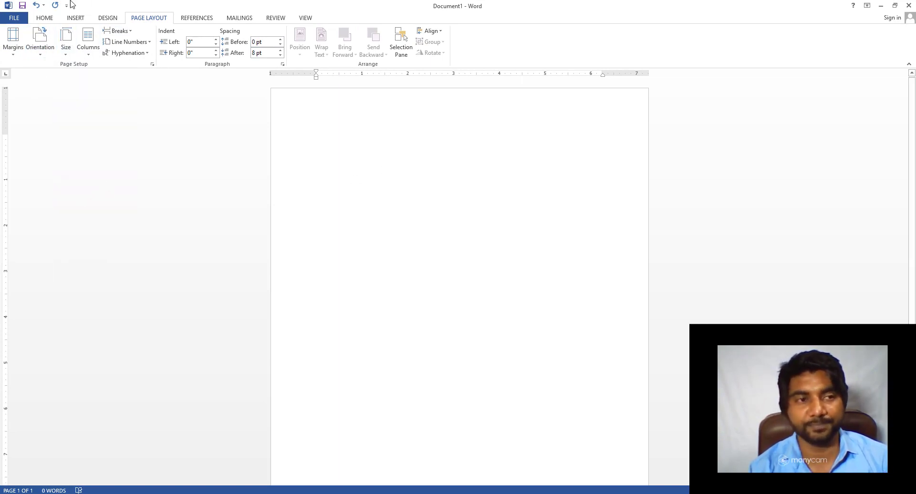
left_click(52, 22)
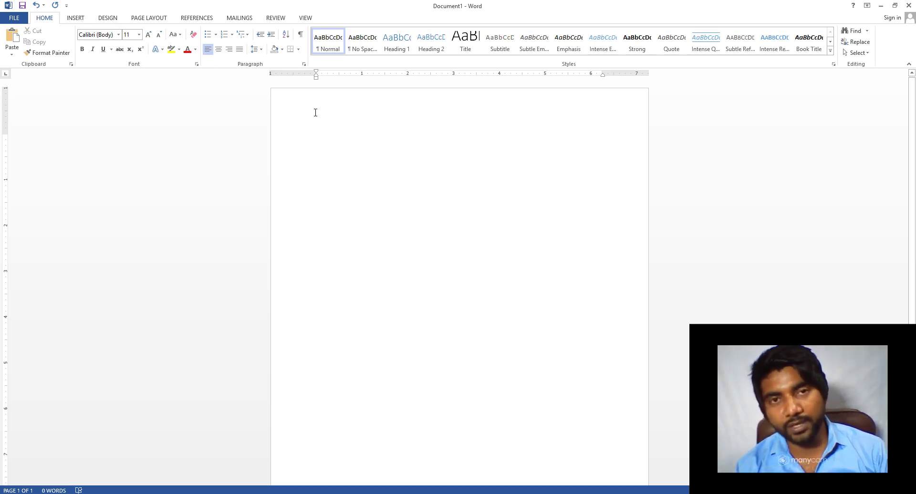
left_click(75, 19)
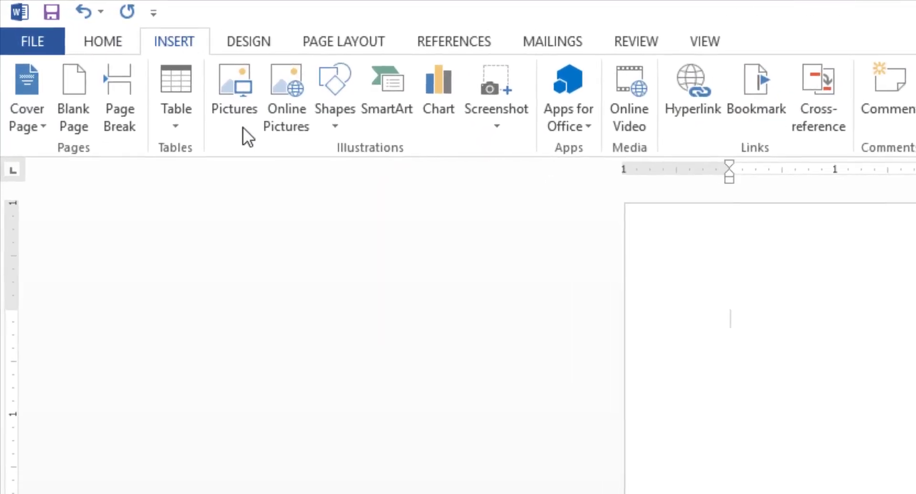
Insert the 'Danish Academy printing' picture from the Desktop
left_click(244, 90)
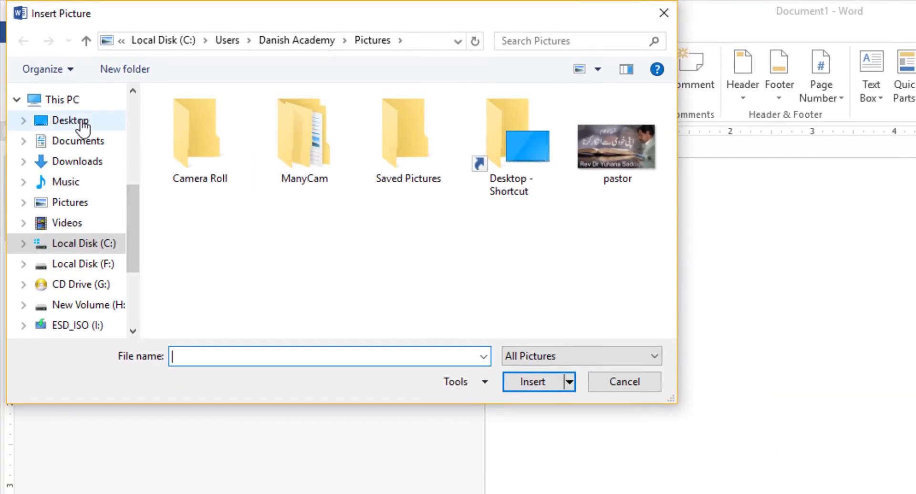
left_click(83, 125)
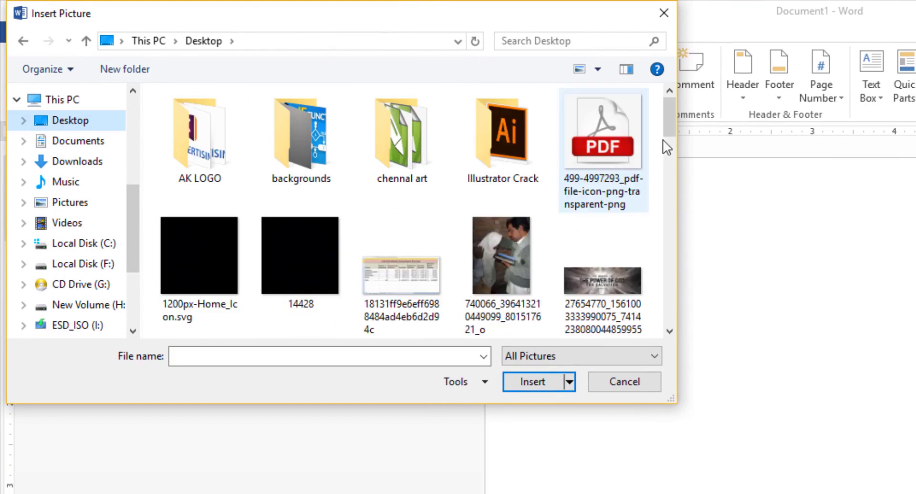
scroll(667, 180, "down", 5)
scroll(667, 181, "down", 5)
left_click(501, 206)
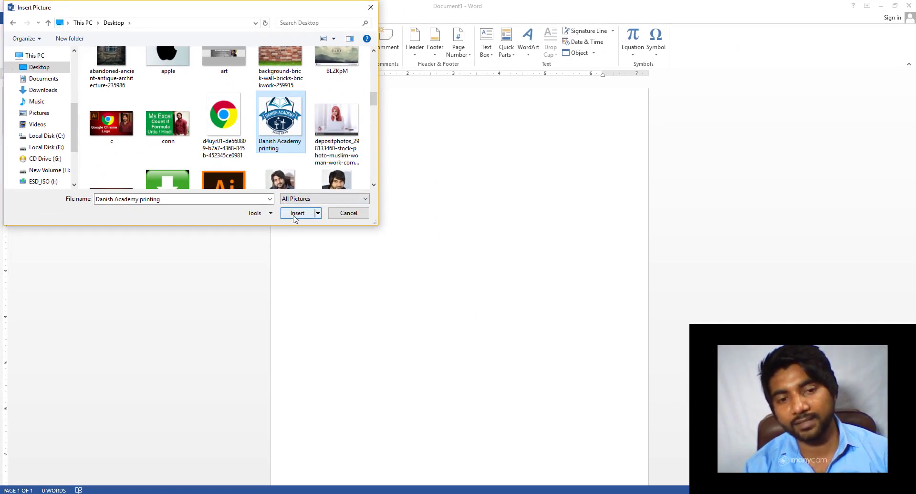
left_click(298, 213)
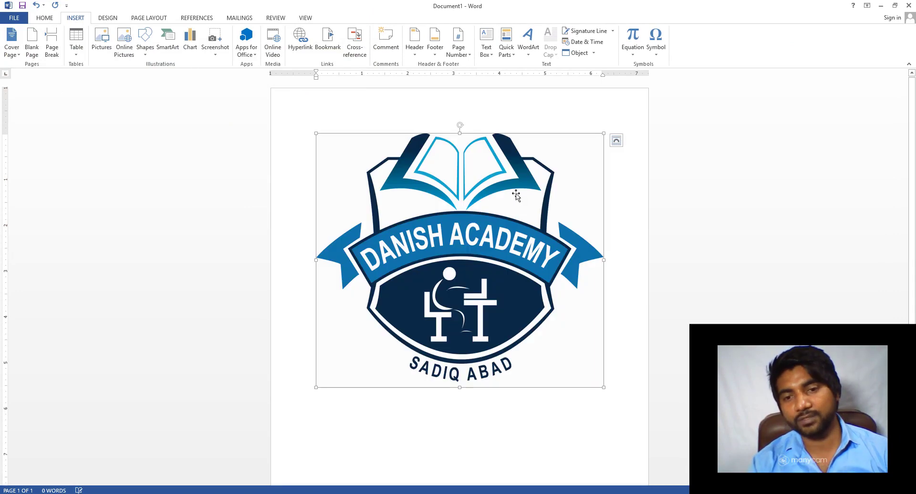
Resize the logo from its corner to about 1.61" by 1.82"
mouse_move(603, 389)
left_mouse_down()
mouse_move(453, 195)
mouse_move(452, 254)
mouse_move(434, 237)
left_mouse_up()
left_click_drag(400, 202, 400, 207)
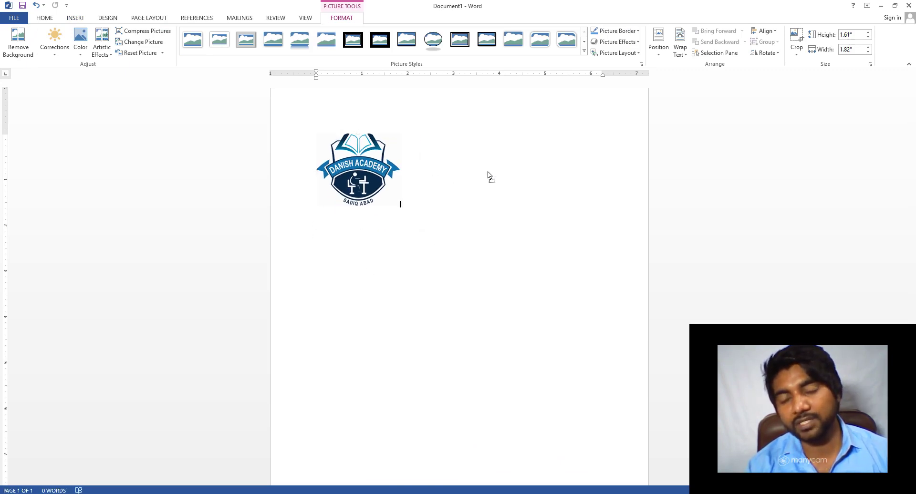
left_click_drag(375, 162, 377, 236)
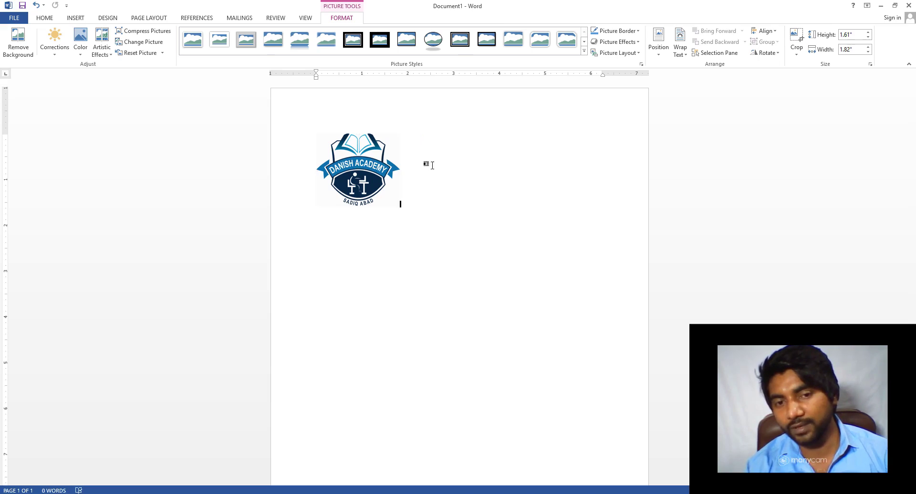
right_click(355, 153)
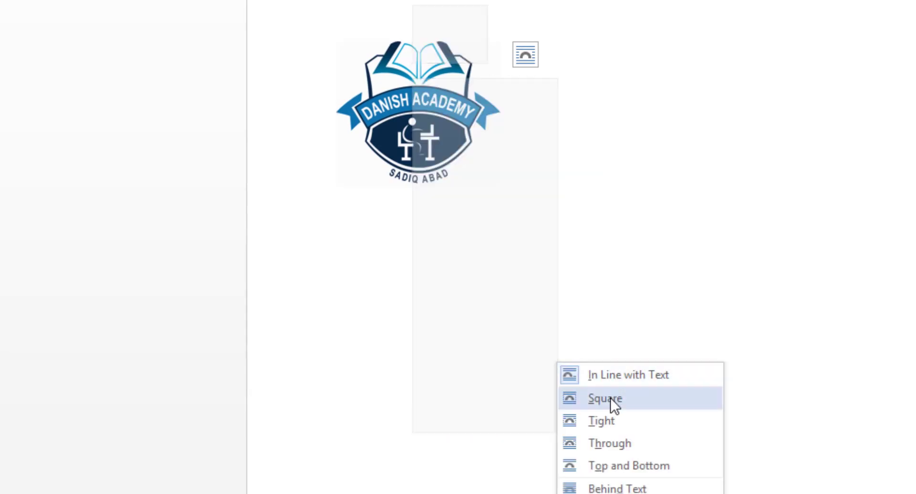
Set Square text wrapping on the logo and centre it at the top of the page
left_click(590, 394)
mouse_move(362, 146)
left_mouse_down()
mouse_move(469, 272)
mouse_move(449, 145)
mouse_move(461, 133)
left_mouse_up()
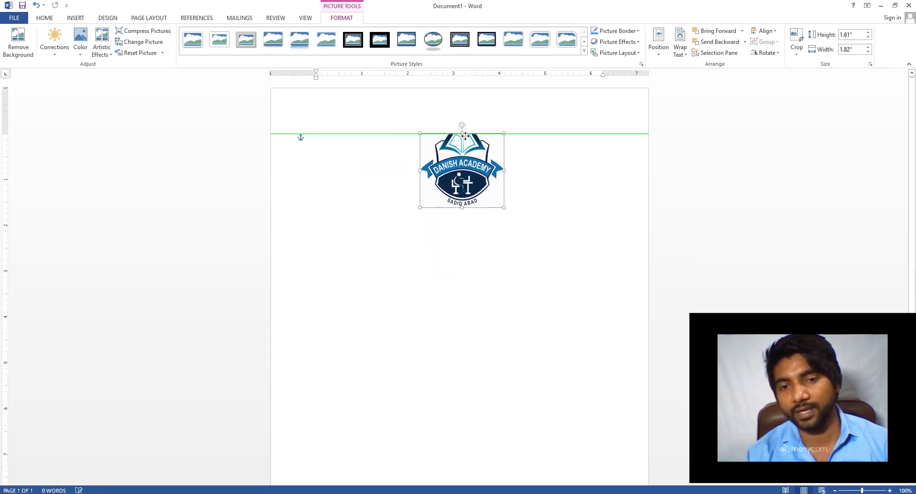
left_click_drag(461, 132, 460, 132)
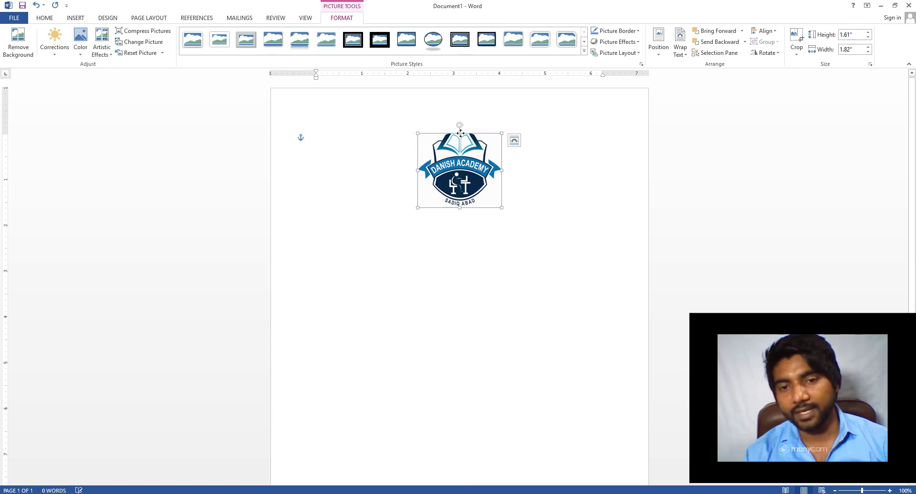
left_click(469, 148)
double_click(468, 149)
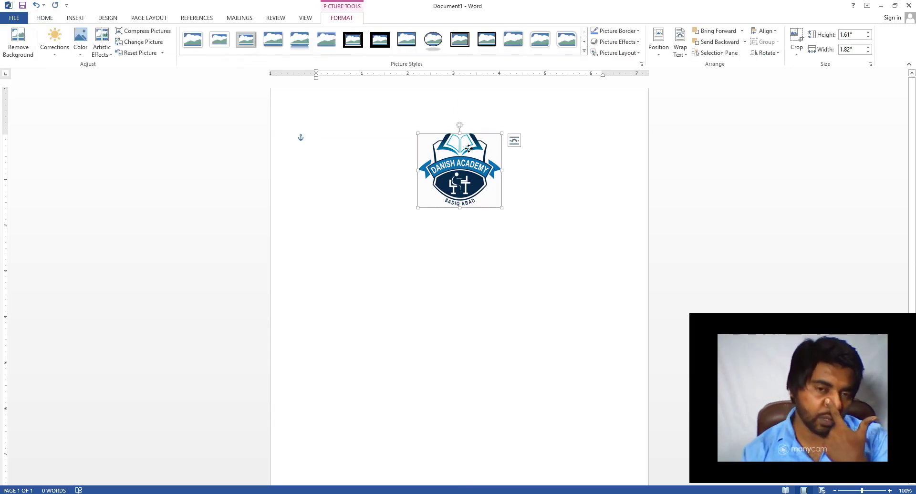
left_click(448, 265)
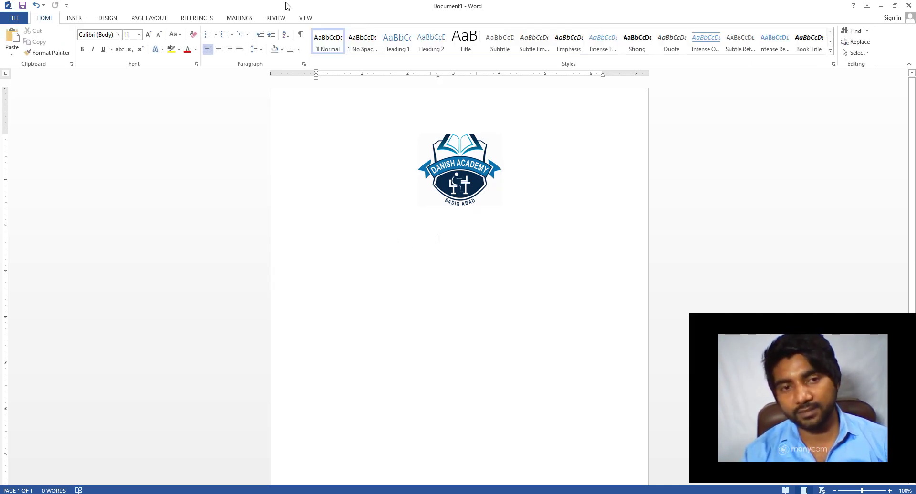
left_click(208, 50)
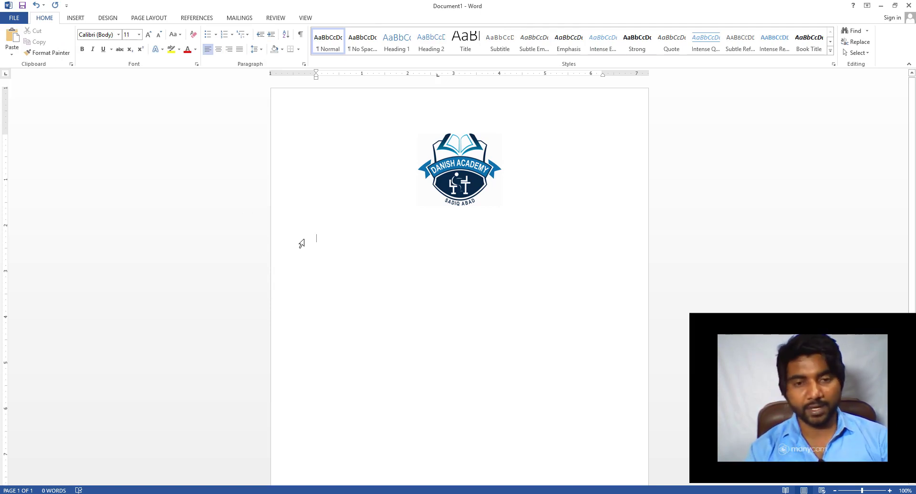
Type the student's name, Registration No: and Assignment lines, correcting the label to 'Name:'
type("Name :")
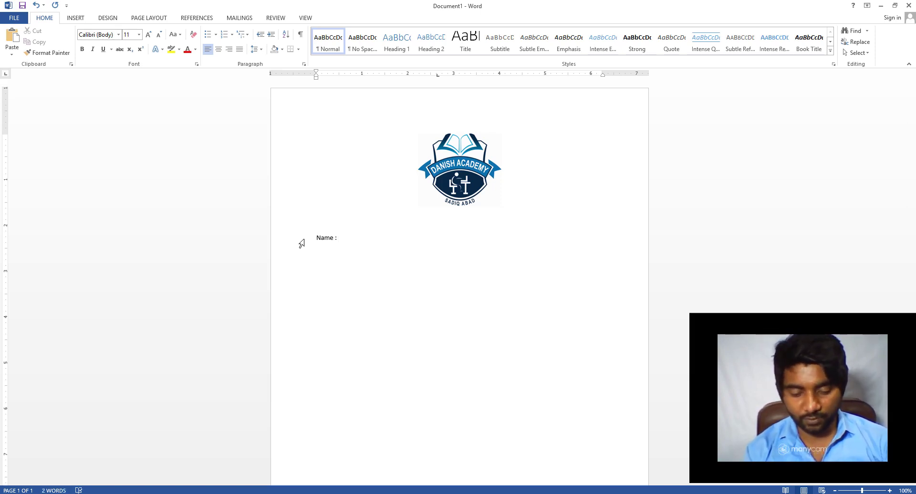
type("Registrati")
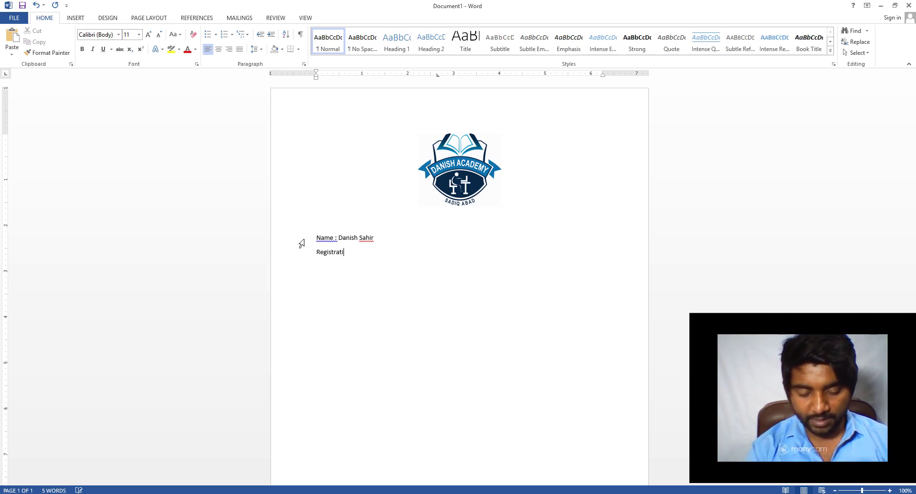
type("on ")
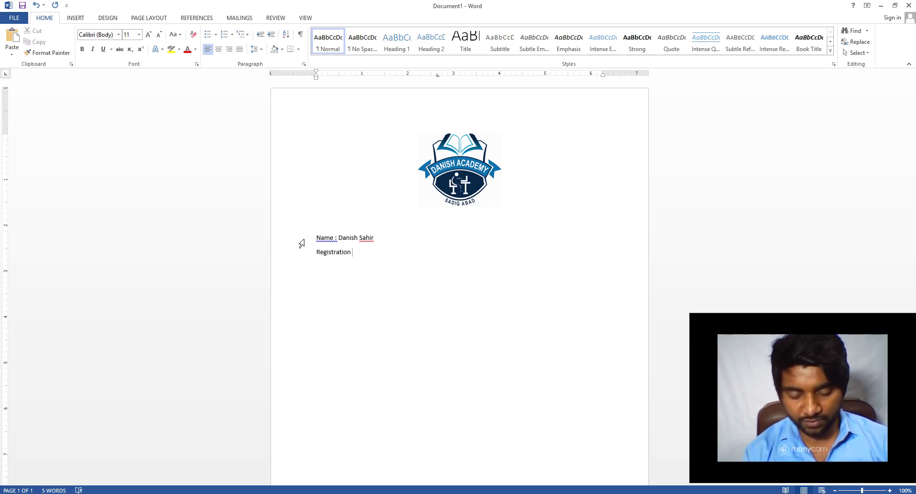
type("o:")
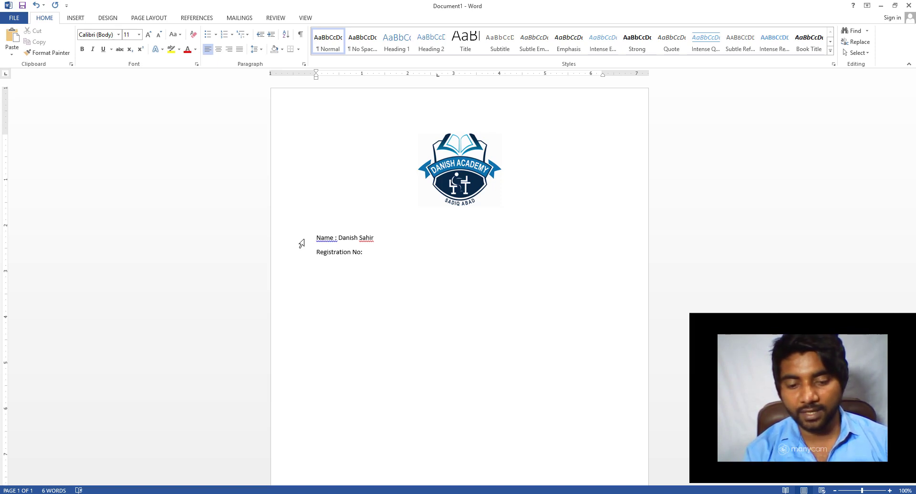
type("ss")
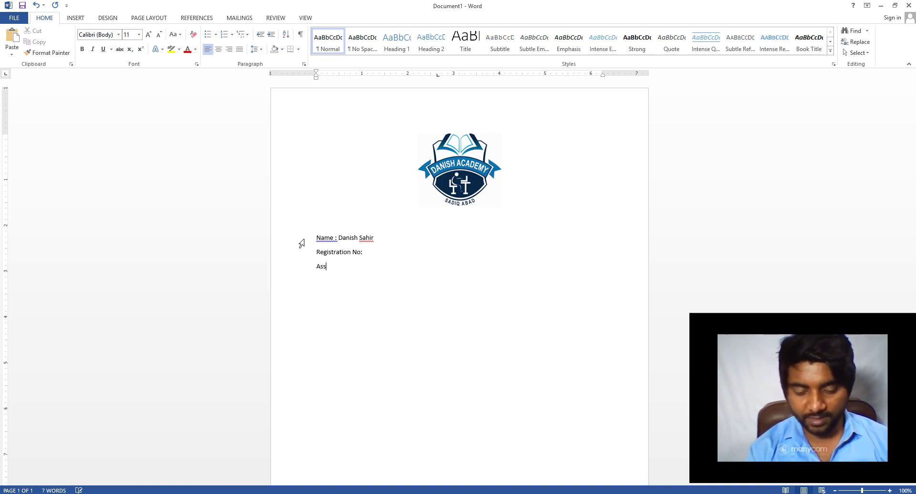
type("mnt")
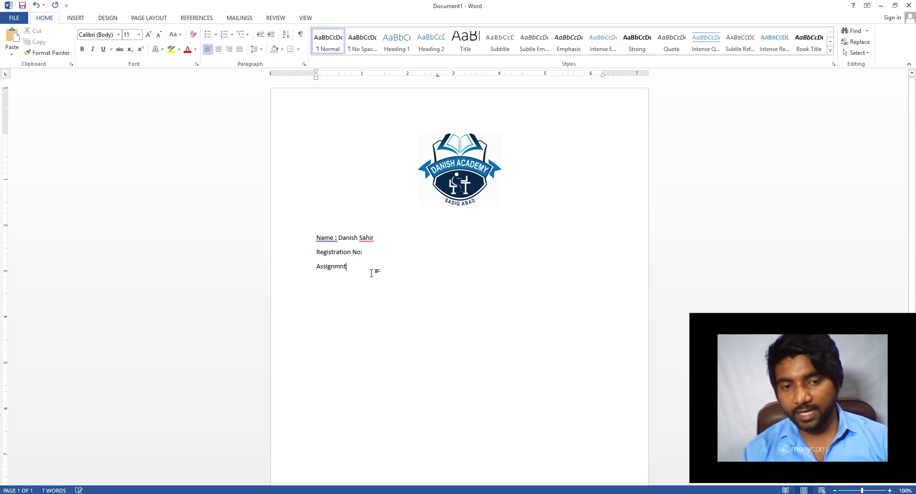
right_click(334, 238)
left_click(356, 248)
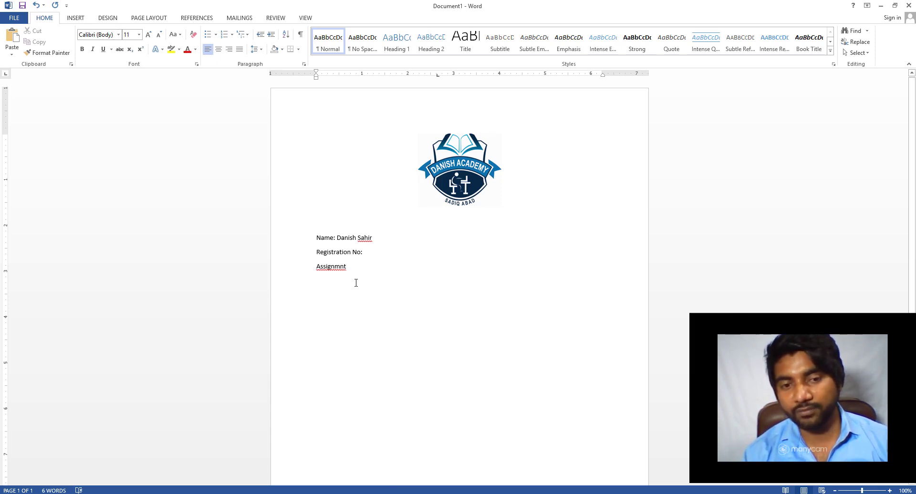
Correct 'Assignment' and complete the topic line 'Assignment Topic : What is Computer'
scroll(356, 283, "up", 2)
scroll(356, 283, "up", 2)
scroll(356, 283, "up", 1)
scroll(356, 283, "up", 1)
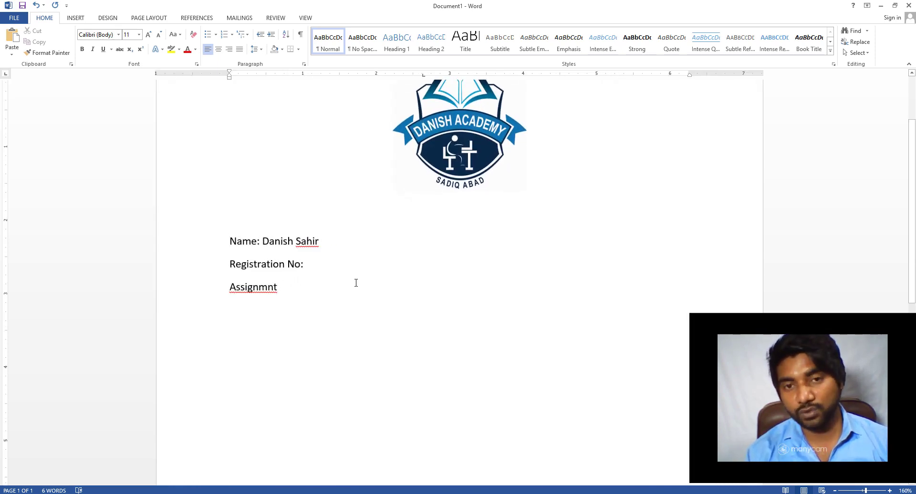
scroll(356, 283, "down", 2)
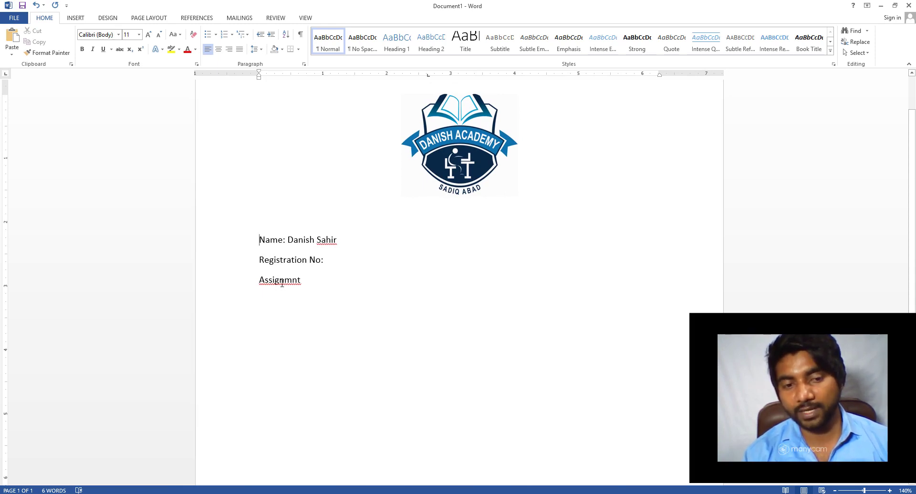
right_click(299, 285)
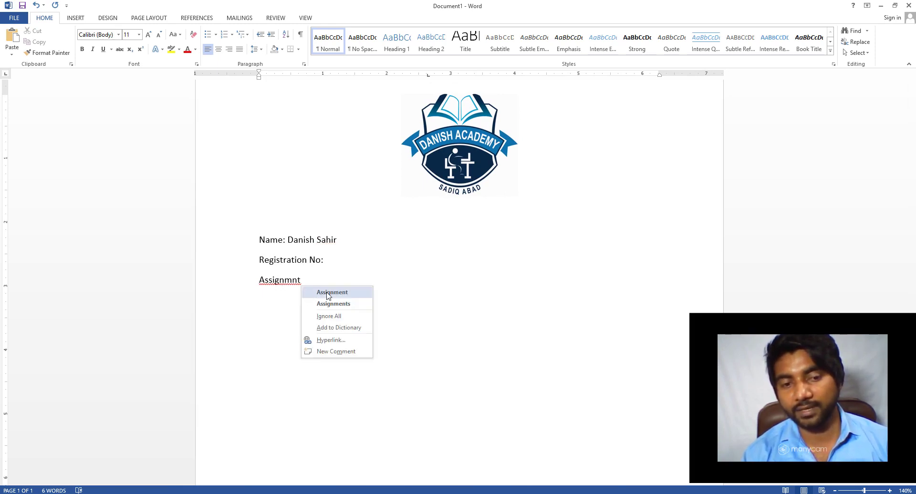
left_click(328, 293)
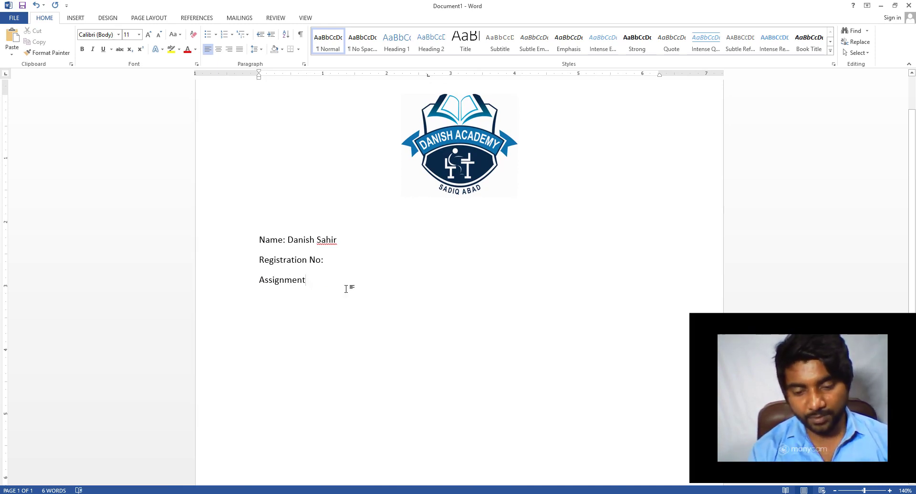
type("Top")
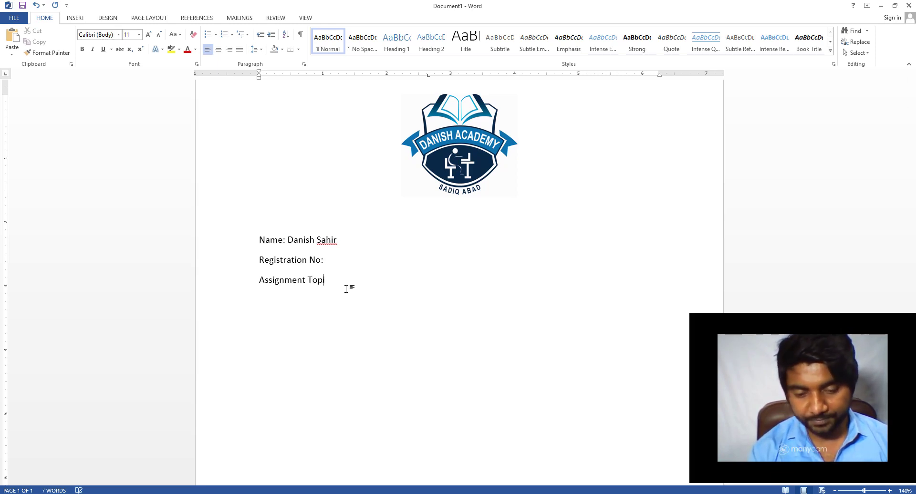
type("c")
type("Wha")
type("Co")
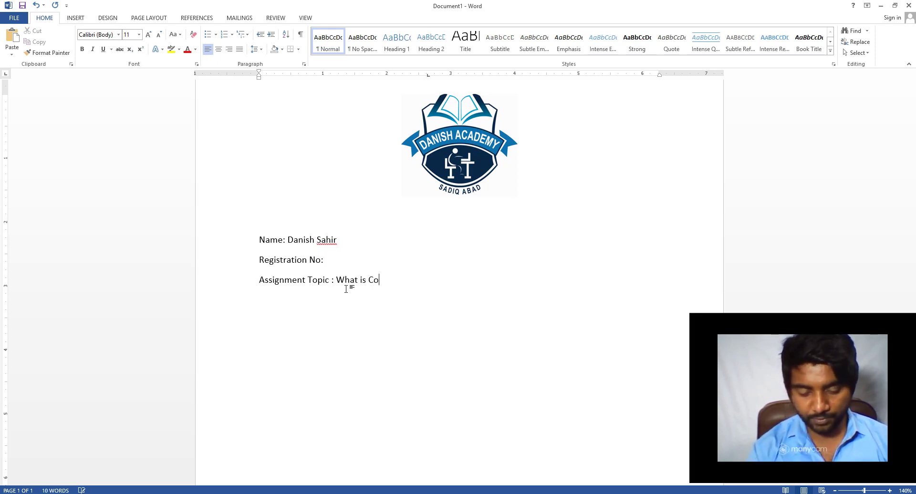
type("ter")
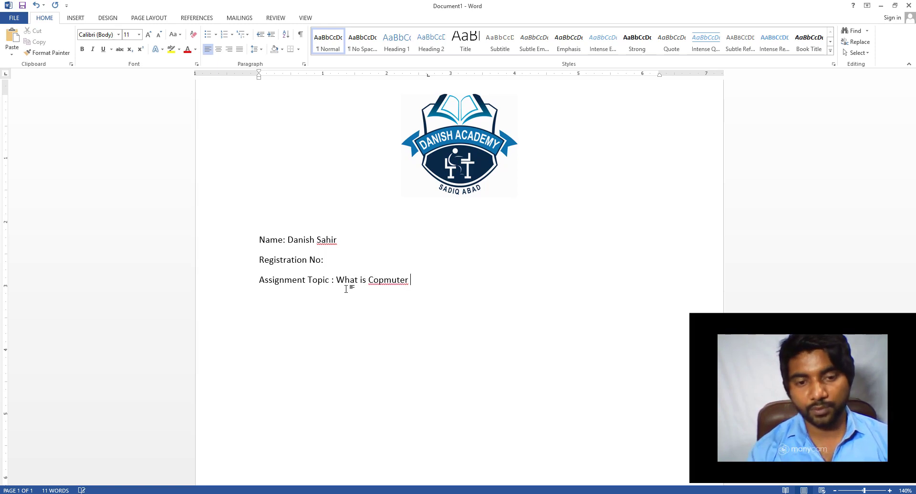
right_click(408, 283)
left_click(424, 291)
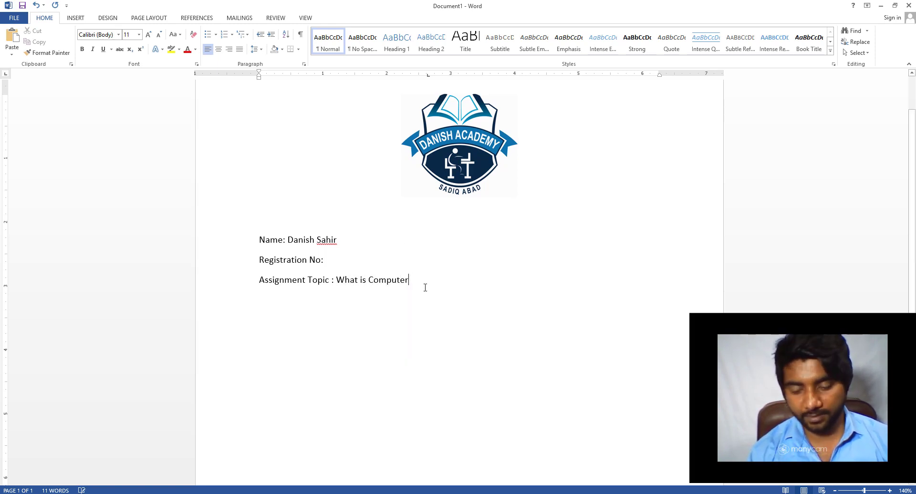
Add a 'Submitted to:' line for the teacher and a date line reading 20-20-2020
key("Return")
type("Subnitte")
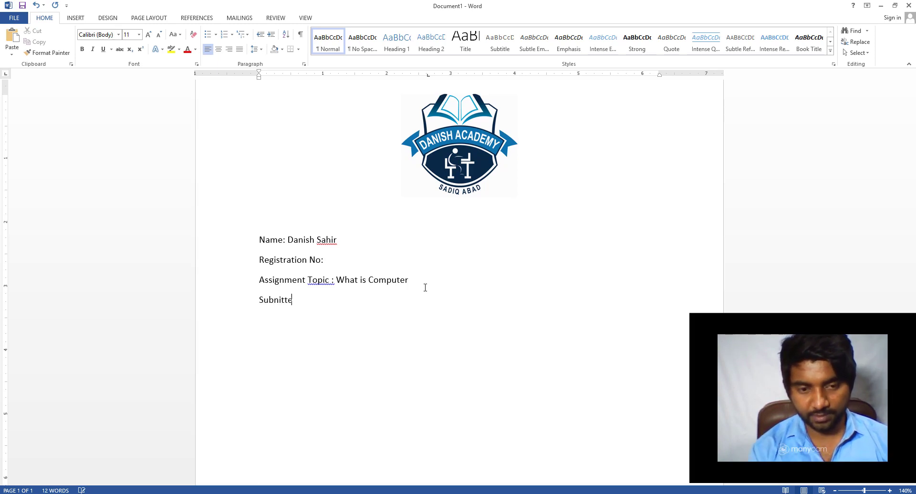
type("d to")
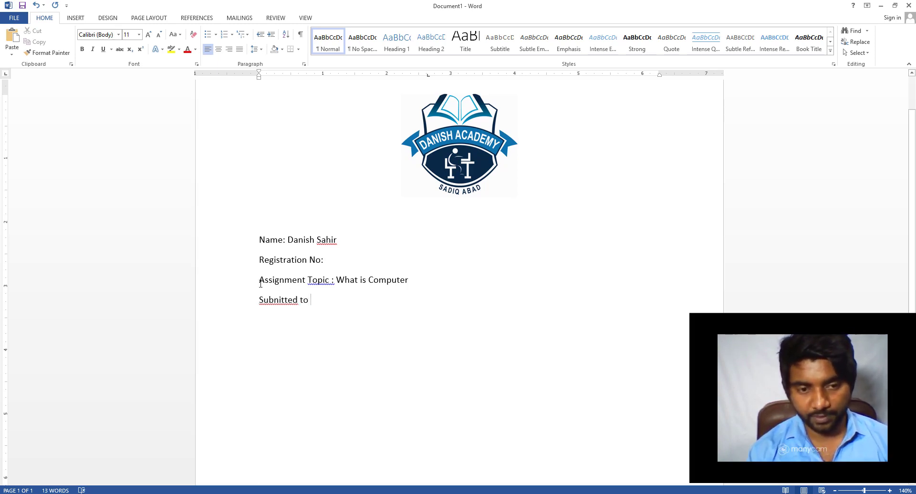
right_click(290, 305)
left_click(328, 311)
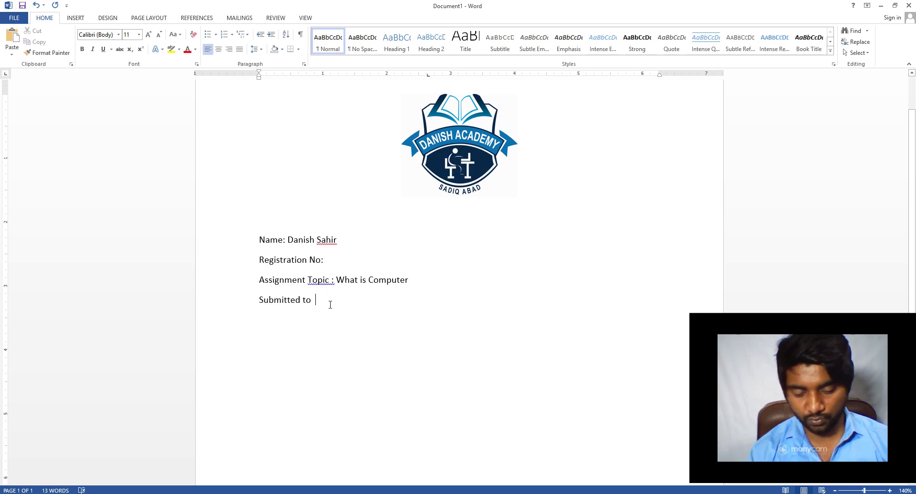
type(": Sir Danish")
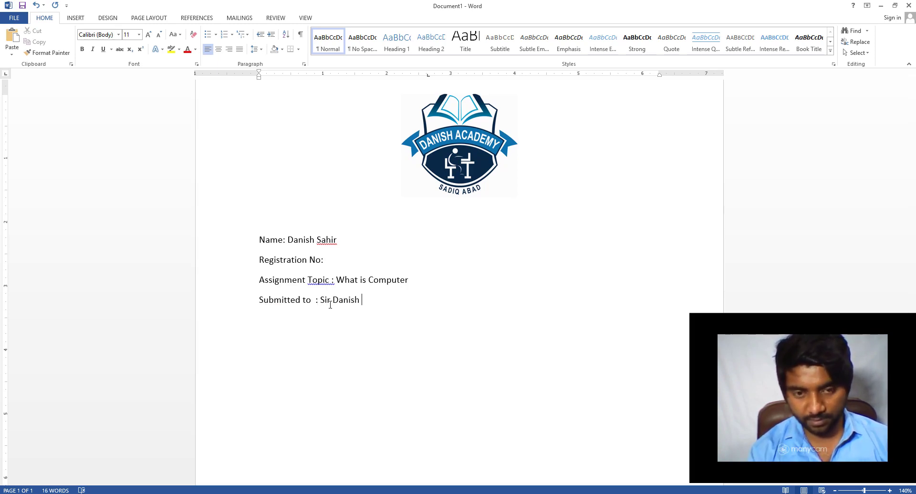
key("Return")
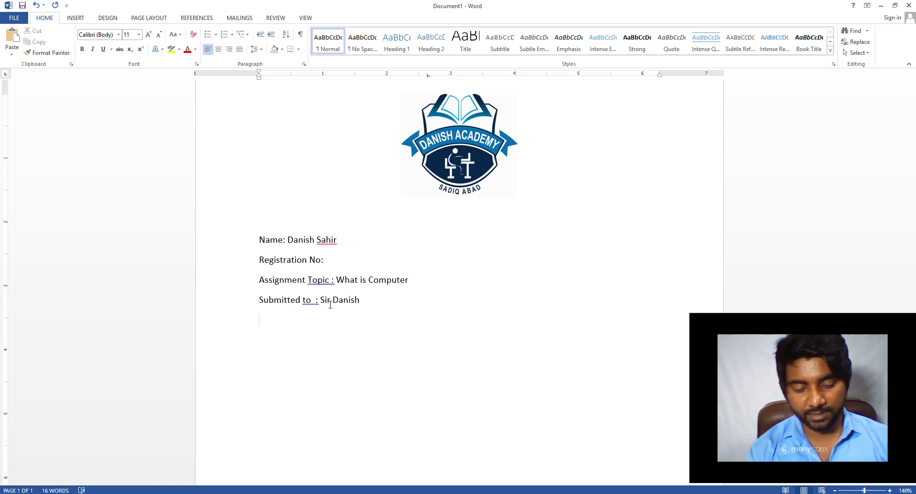
type("Sat")
type("te ")
type(":")
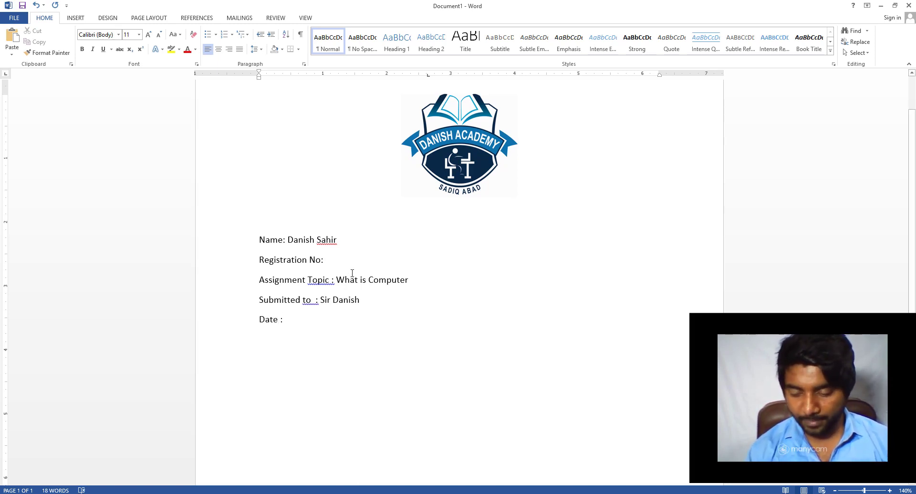
type("0-")
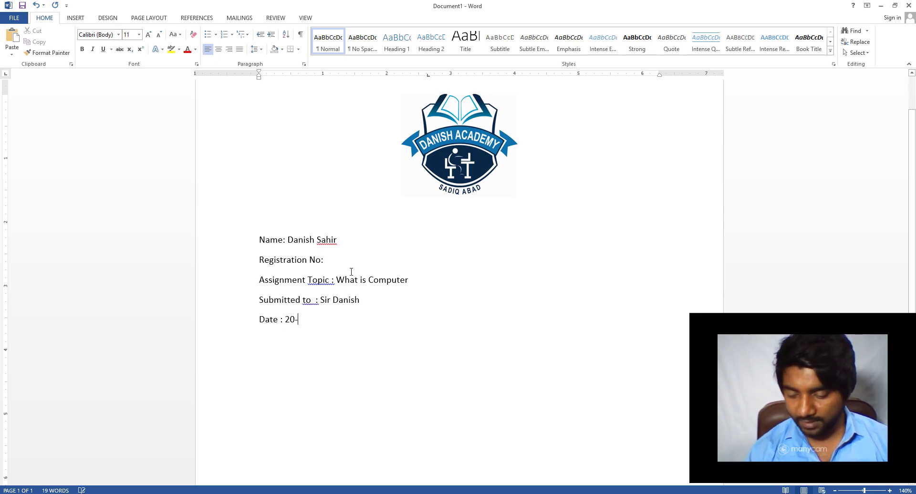
type("20-2020")
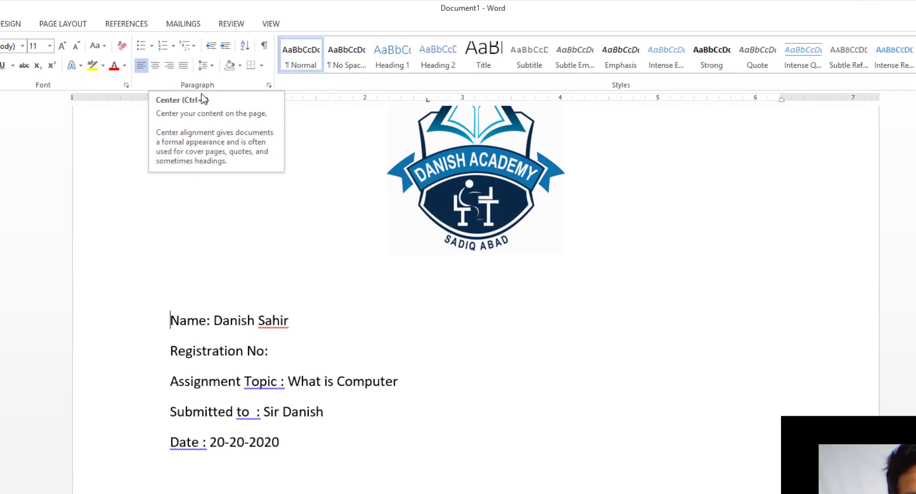
Centre the Name, Registration No:, Assignment Topic, Submitted to and Date lines
left_click(156, 69)
left_click(171, 352)
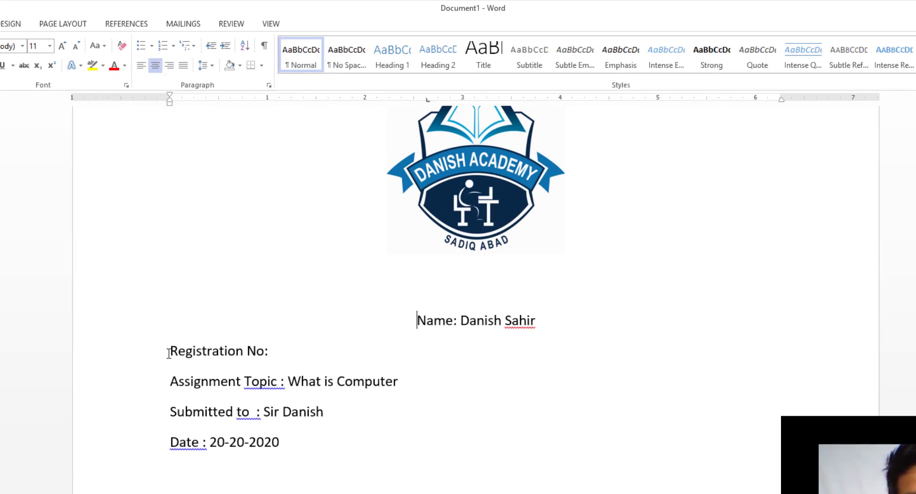
left_click(156, 65)
left_click(170, 381)
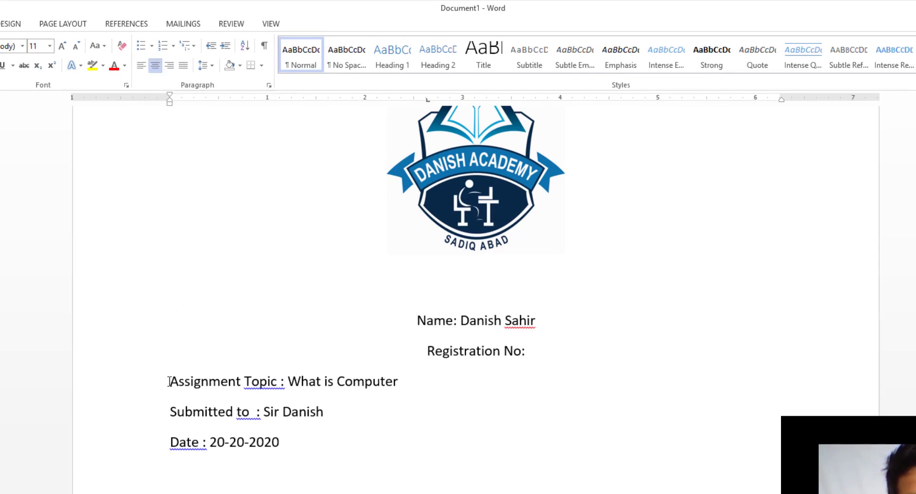
left_click(155, 66)
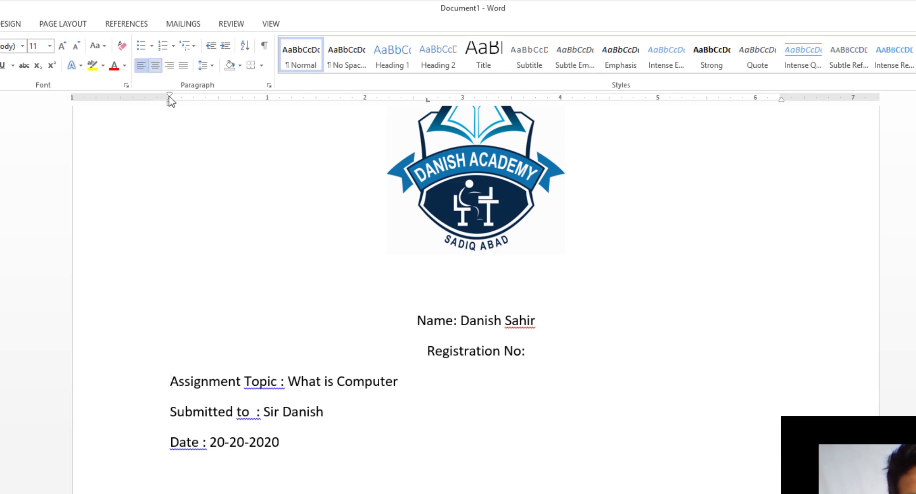
left_click(171, 412)
left_click(155, 65)
left_click(170, 443)
left_click(155, 65)
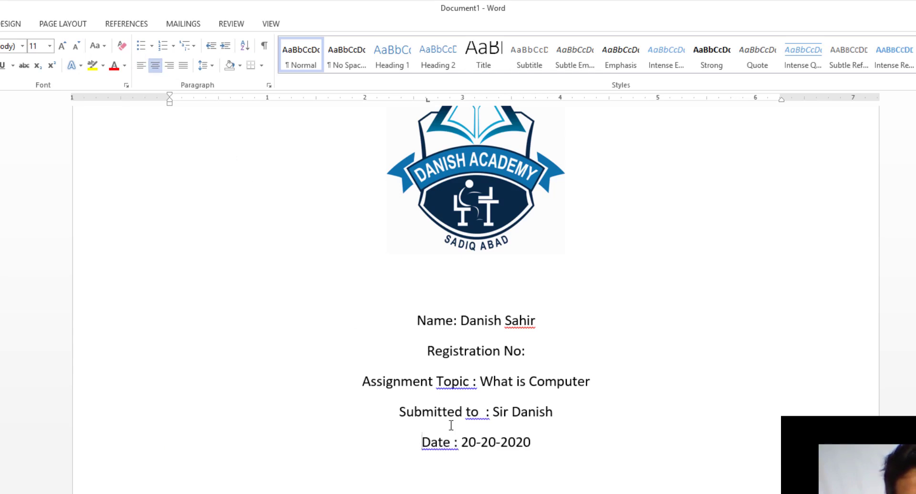
Apply spelling suggestions so the lines read 'Date:', 'Topic:', 'Computer?' and 'Submitted to:'
right_click(445, 448)
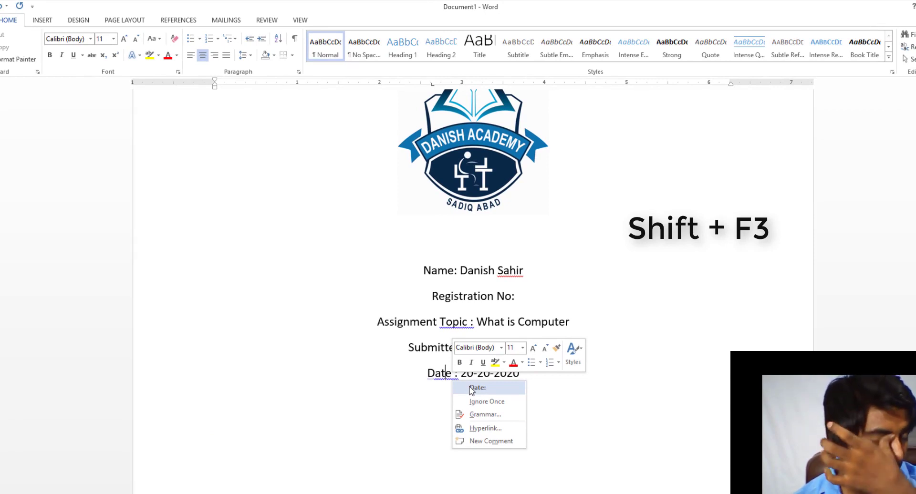
left_click(478, 388)
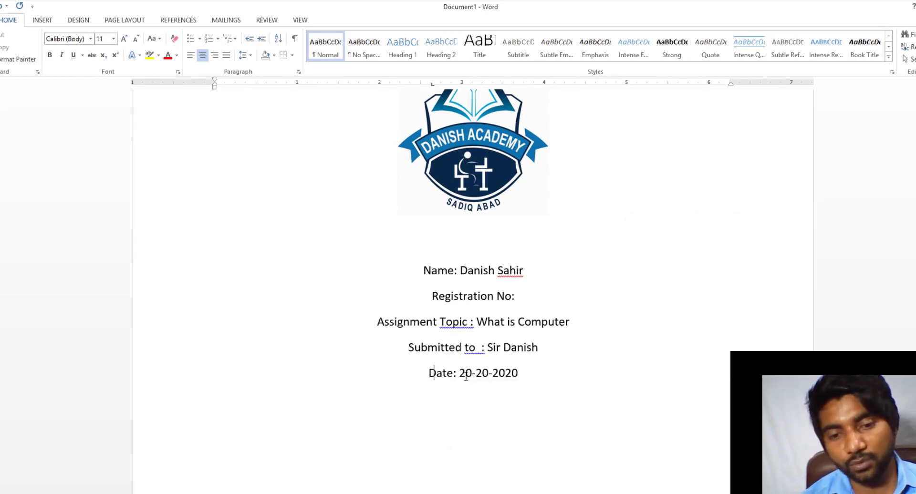
right_click(448, 322)
left_click(477, 336)
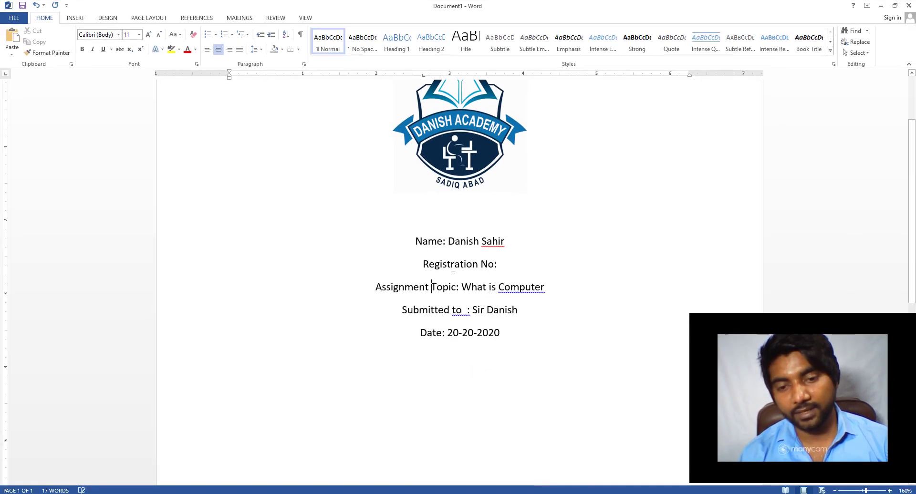
right_click(544, 291)
left_click(563, 299)
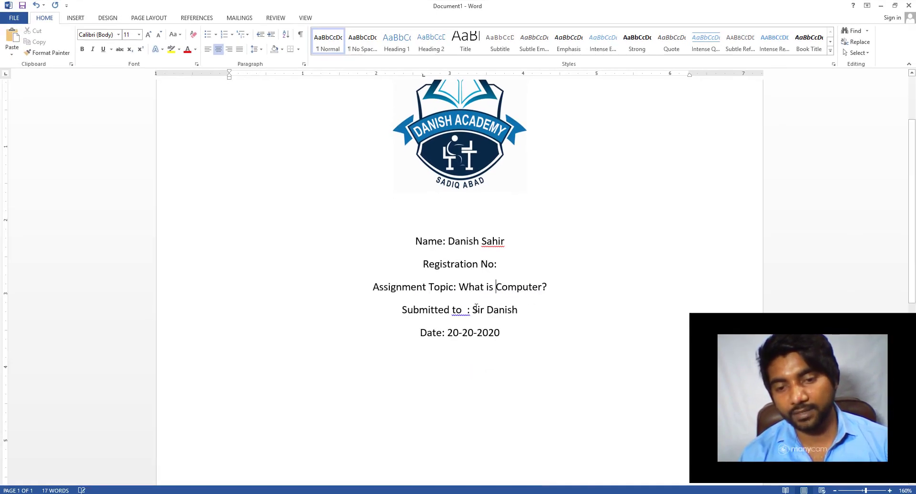
right_click(461, 311)
left_click(487, 323)
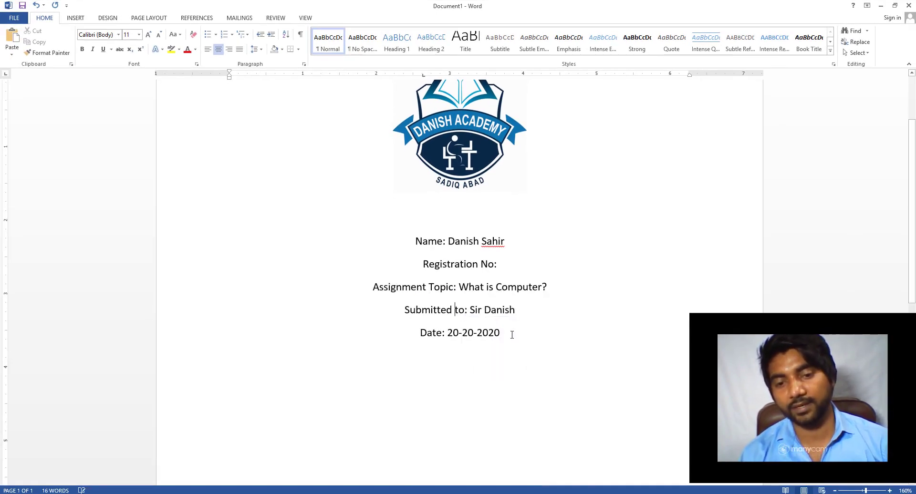
Set the five cover detail lines to 14 pt and zoom out to view the whole page
left_click_drag(511, 337, 402, 247)
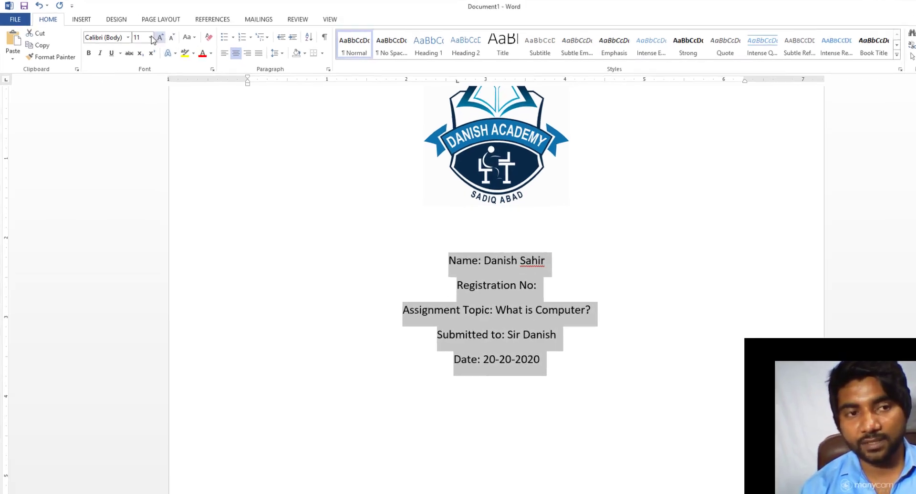
left_click(295, 74)
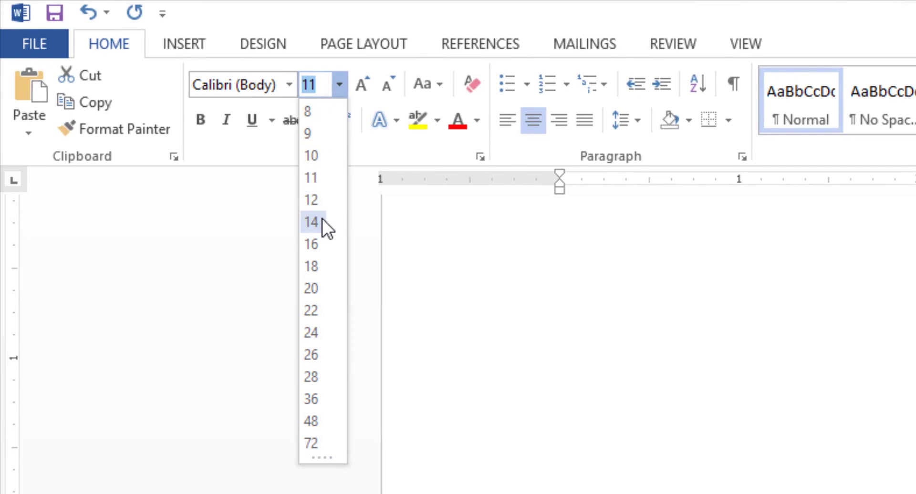
left_click(323, 218)
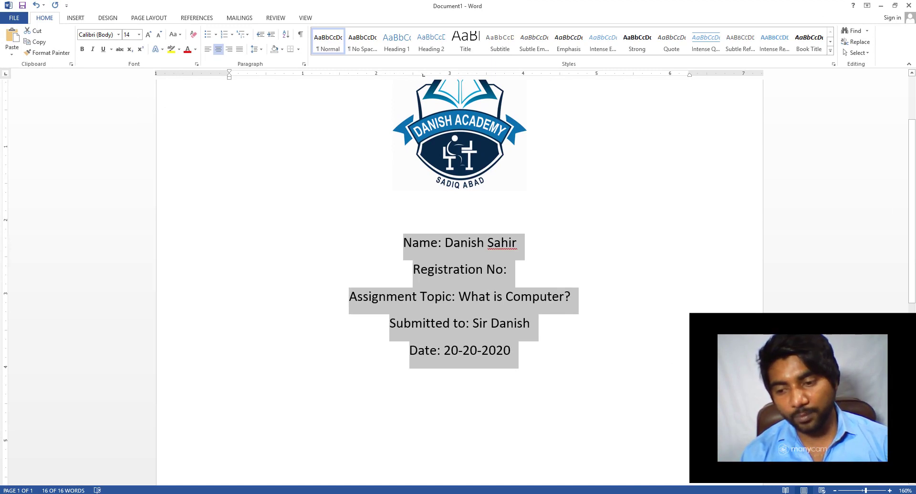
left_click(511, 351)
scroll(638, 396, "down", 4, "ctrl")
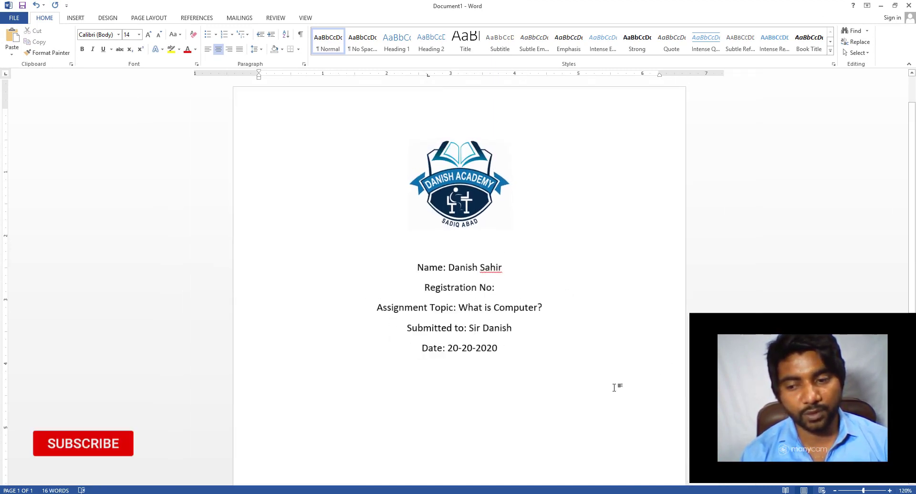
scroll(614, 387, "down", 2, "ctrl")
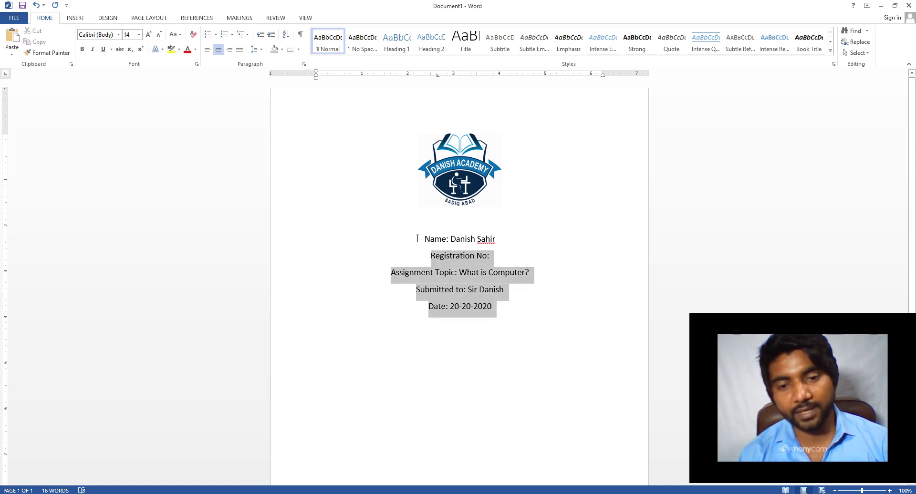
Bold the Name-to-Date lines and switch them to all capitals with Shift+F3
left_click_drag(497, 310, 391, 217)
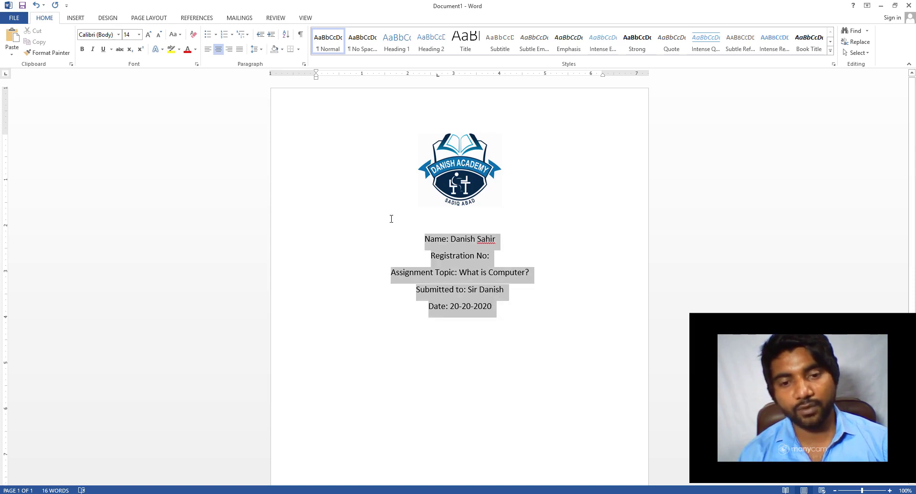
left_click(82, 49)
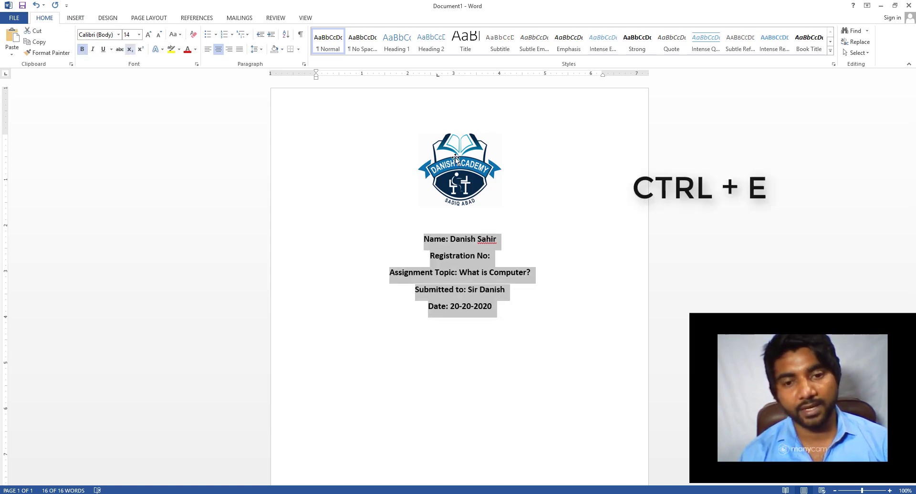
left_click_drag(501, 310, 410, 241)
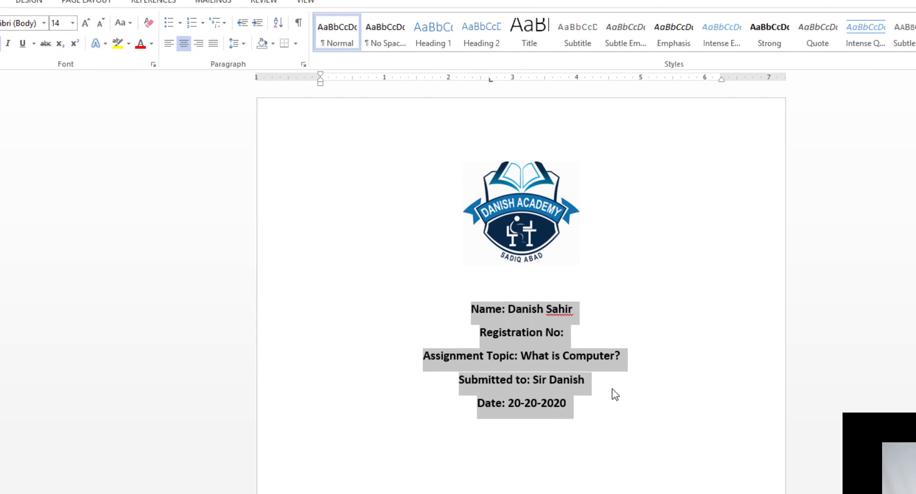
key("shift+F3")
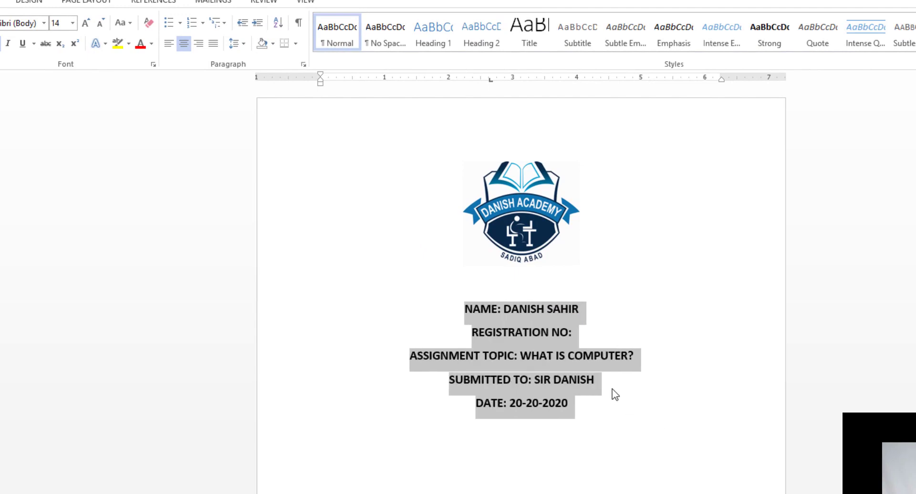
key("shift+F3")
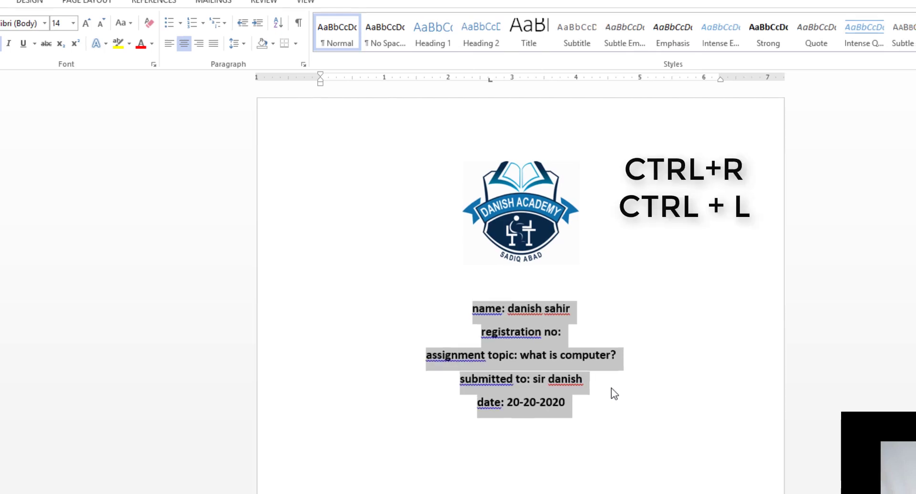
key("shift+F3")
key("shift+F3")
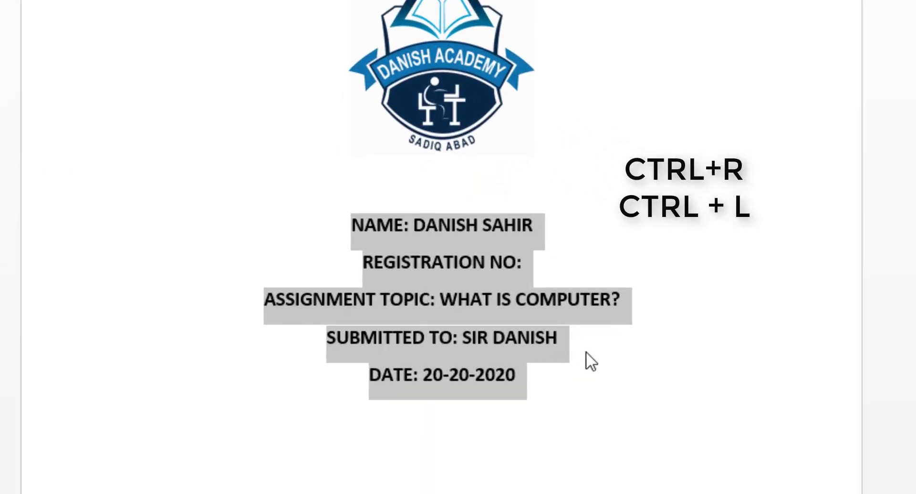
left_click(602, 378)
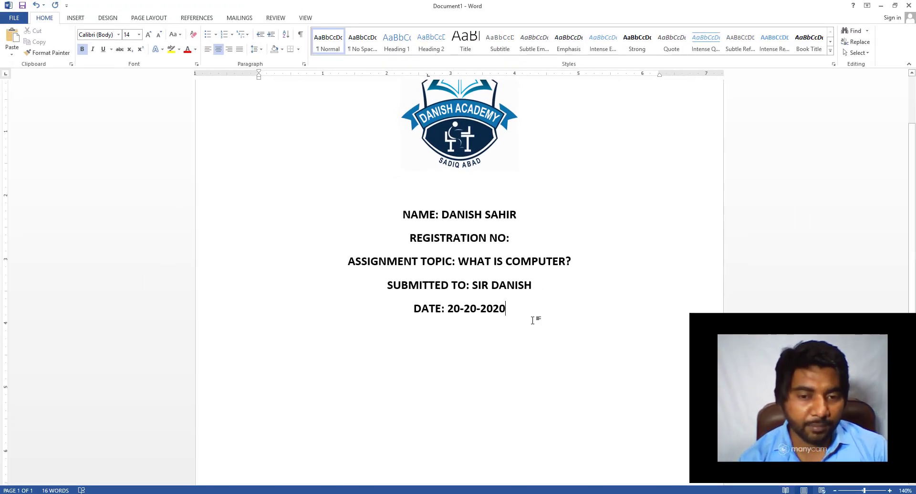
Add an empty paragraph below DATE and leave it left-aligned with Ctrl+L
scroll(533, 320, "down", 1)
scroll(532, 321, "up", 2)
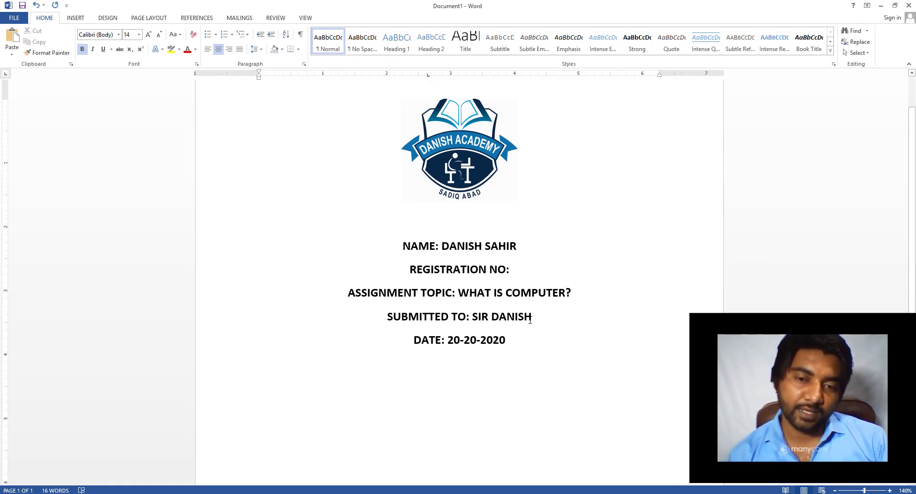
scroll(530, 321, "down", 1)
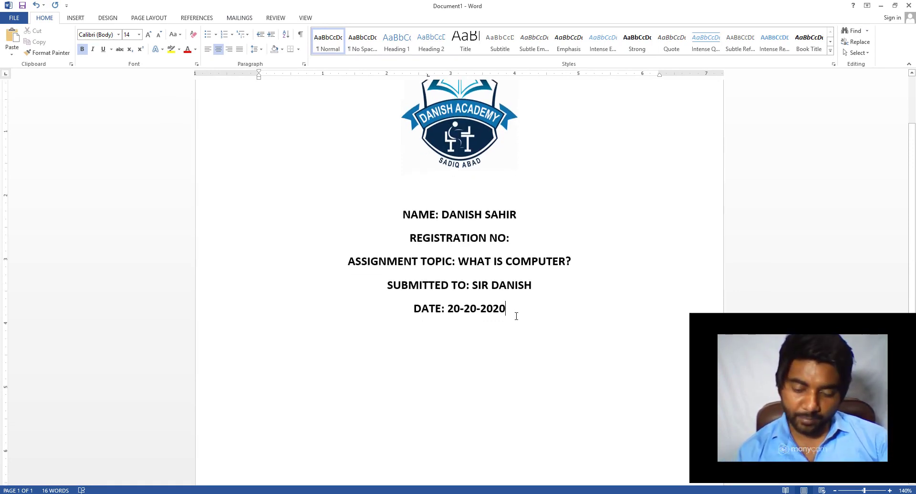
scroll(516, 317, "down", 1)
key("Return")
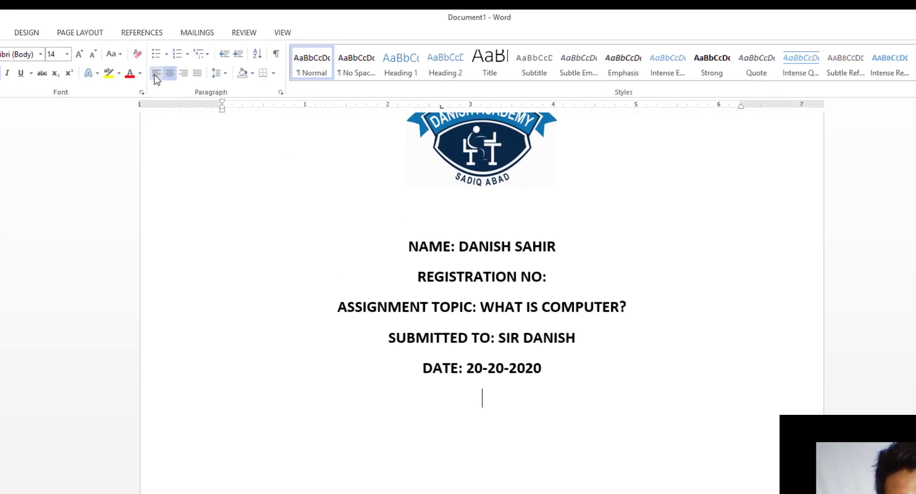
left_click(157, 75)
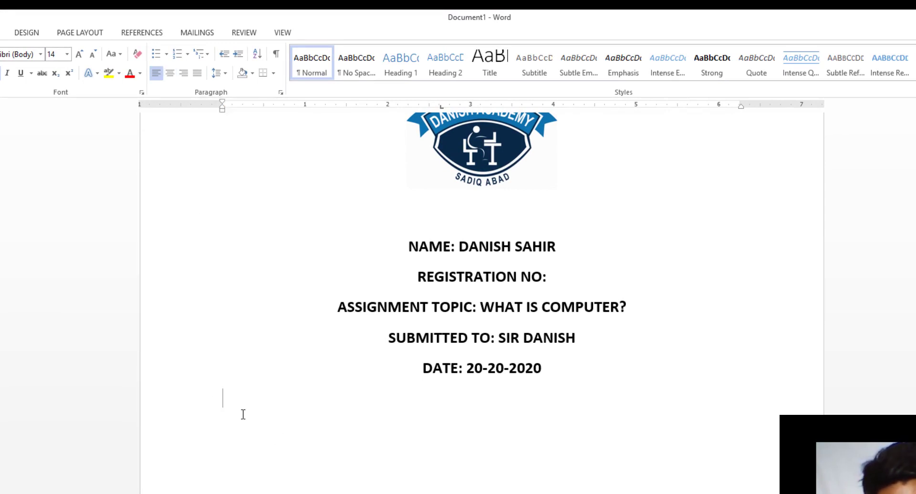
key("ctrl+e")
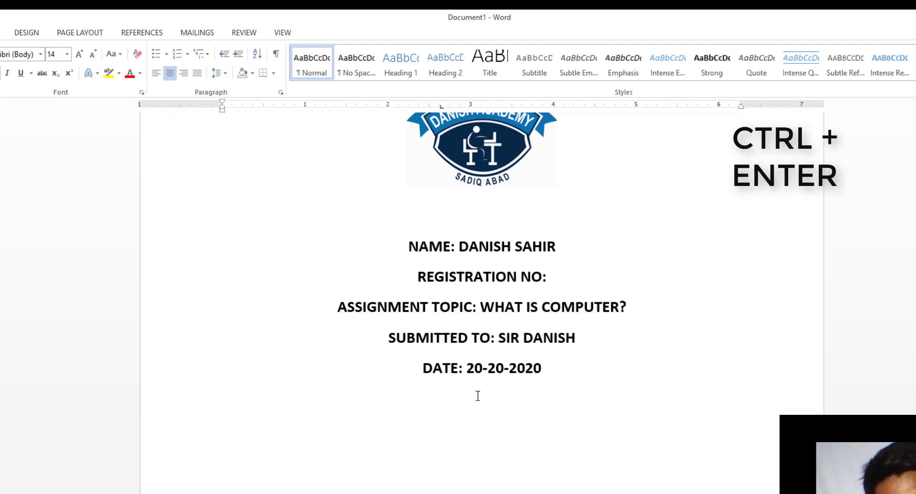
key("ctrl+r")
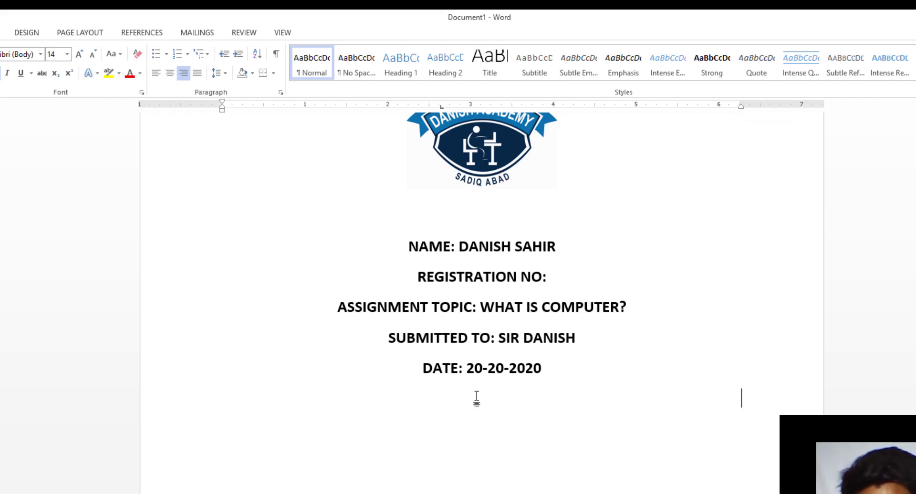
key("ctrl+l")
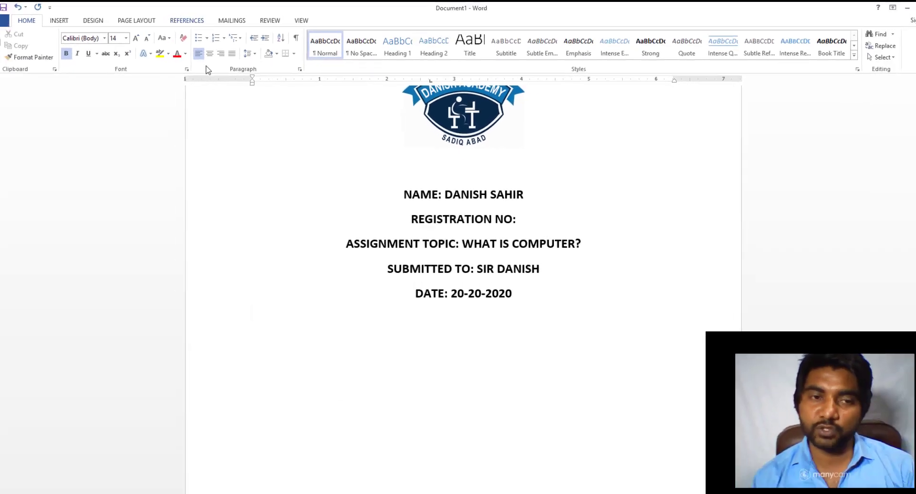
scroll(357, 278, "up", 3)
Type the student's registration number after 'REGISTRATION NO:'
scroll(356, 278, "down", 3)
scroll(357, 279, "down", 2)
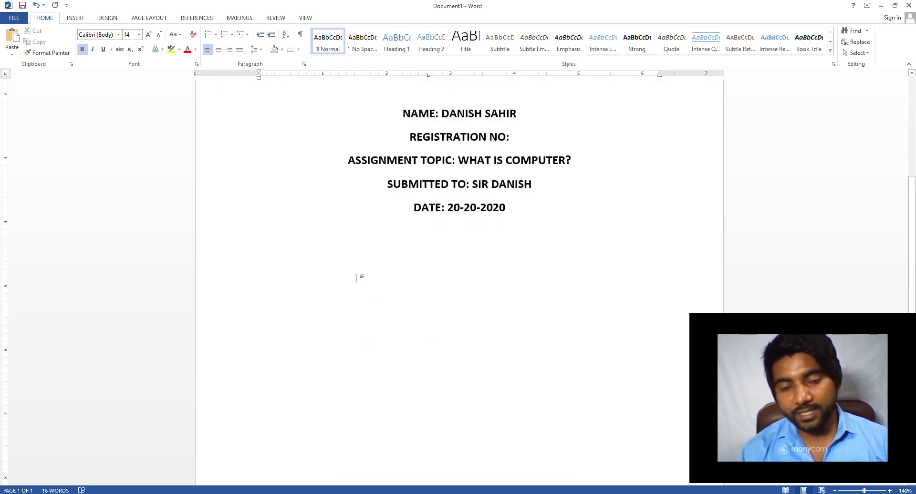
scroll(352, 277, "down", 1)
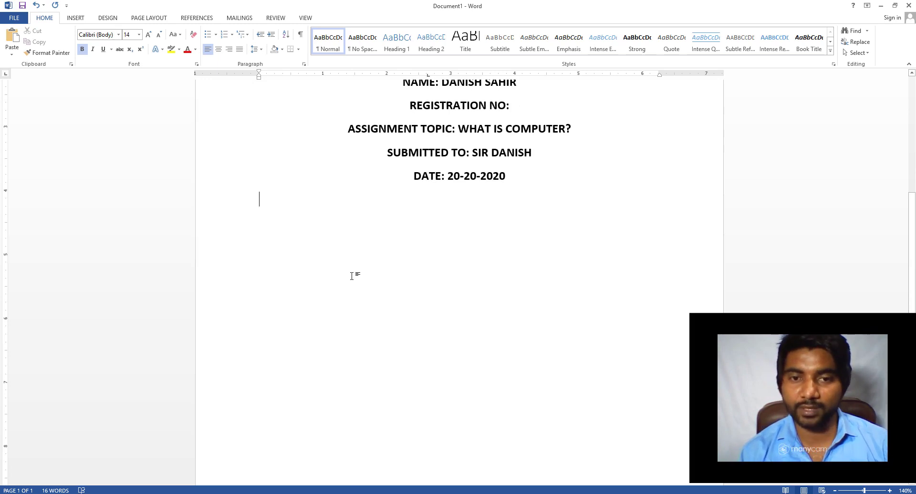
scroll(352, 276, "up", 1)
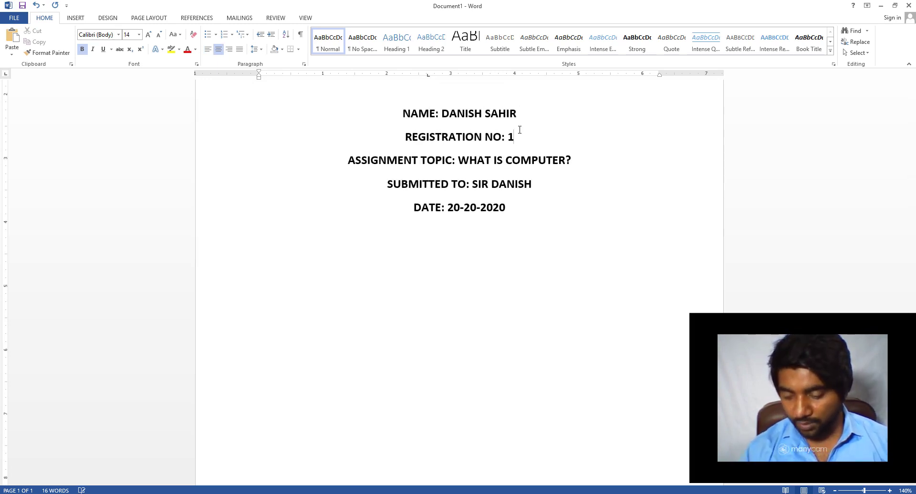
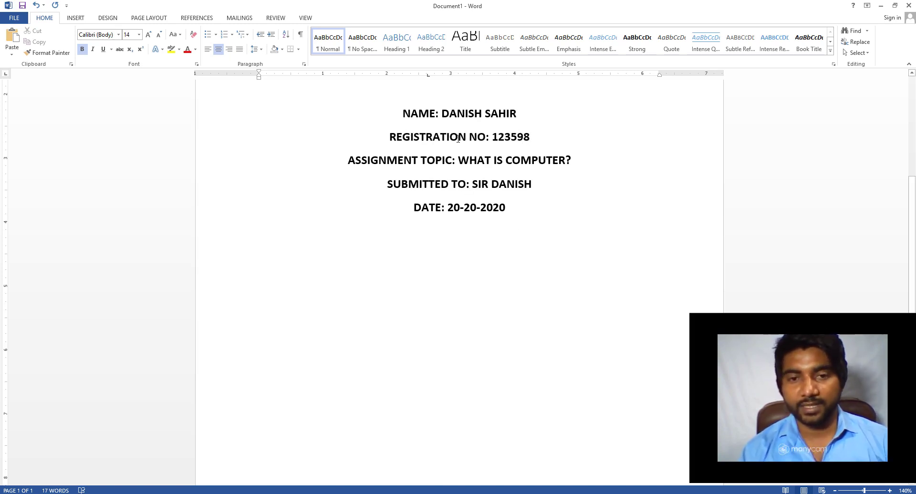
left_click(184, 250)
left_click(265, 230)
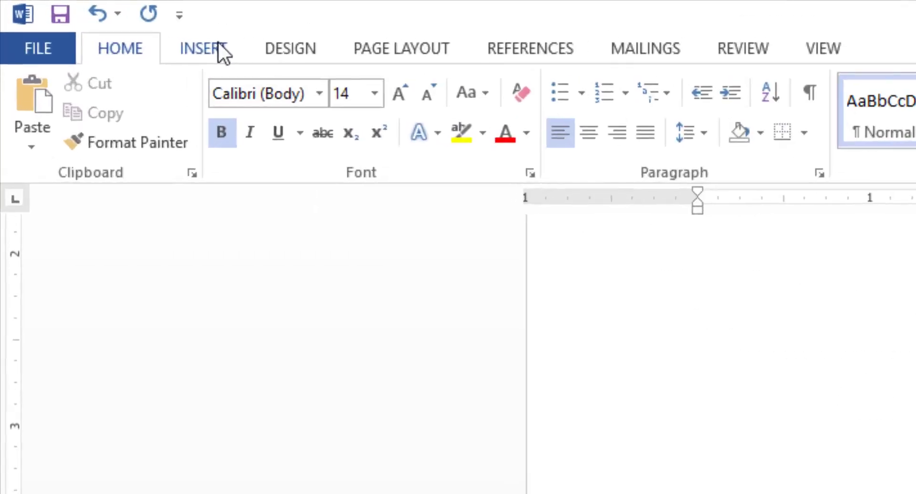
left_click(218, 46)
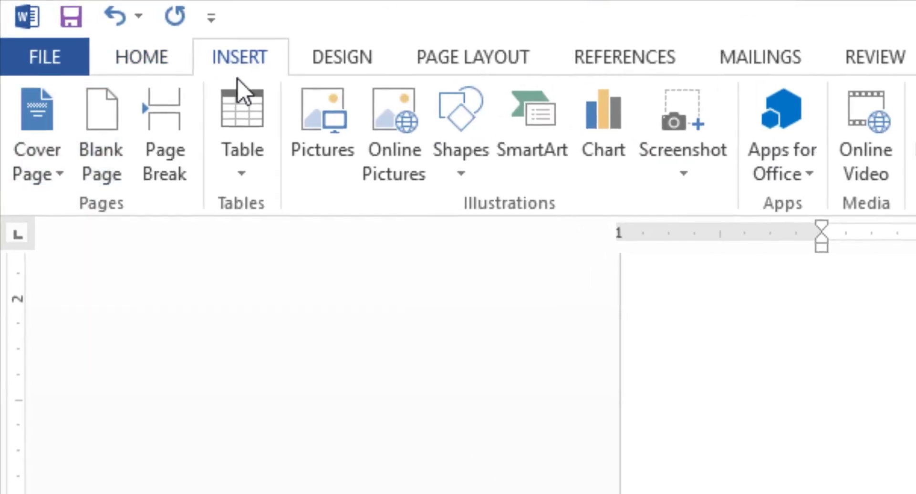
left_click(45, 18)
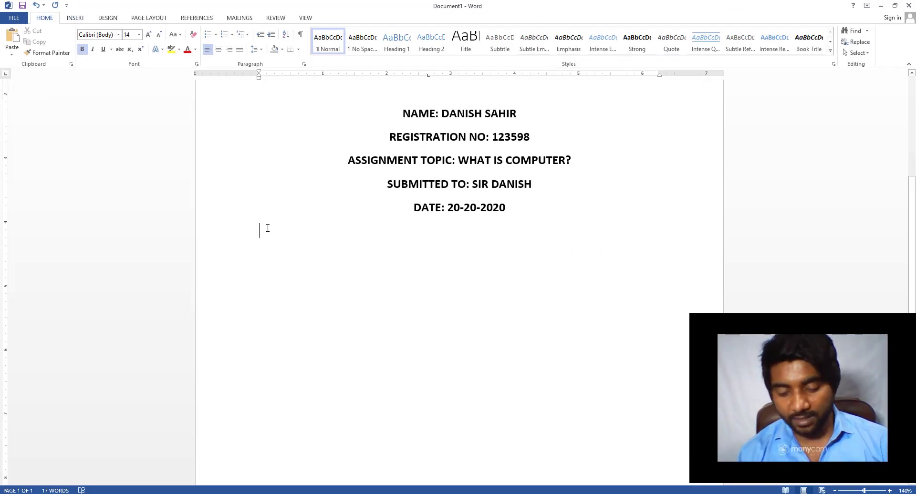
key("ctrl+Return")
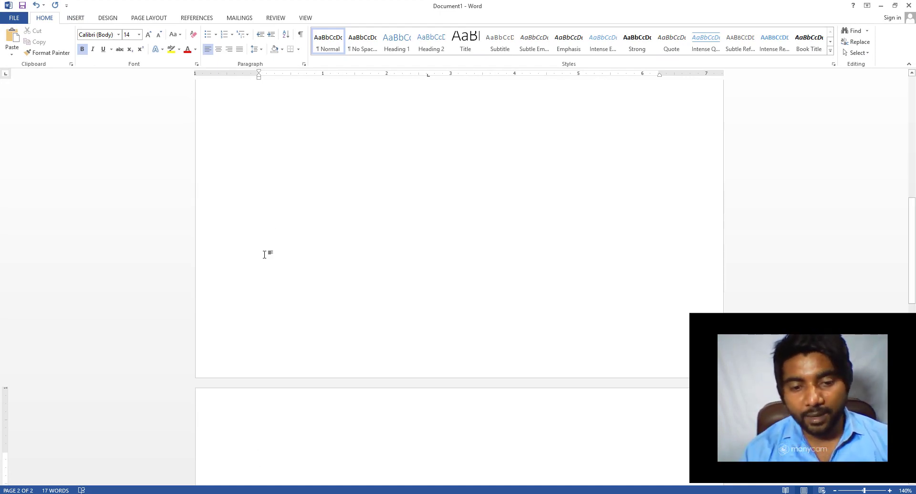
Scroll down to the new blank page 2, then switch to the Chrome browser window
scroll(264, 265, "down", 1)
scroll(264, 265, "down", 2)
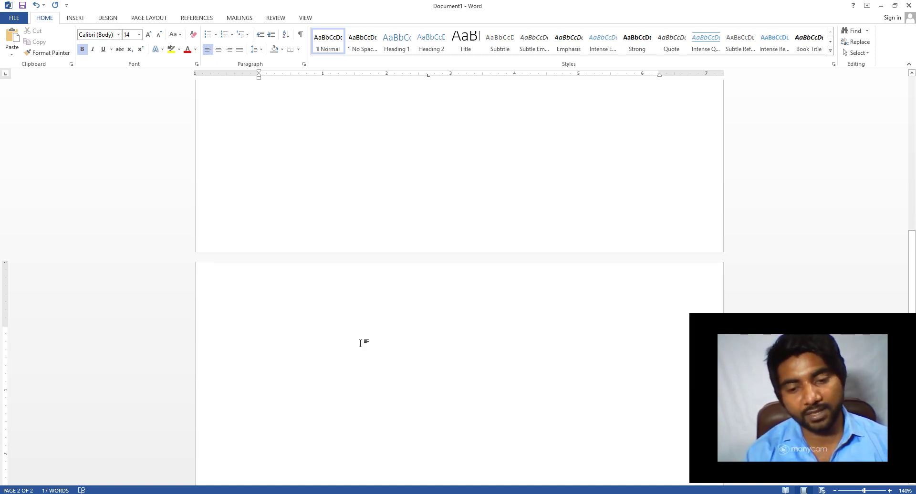
left_click(457, 456)
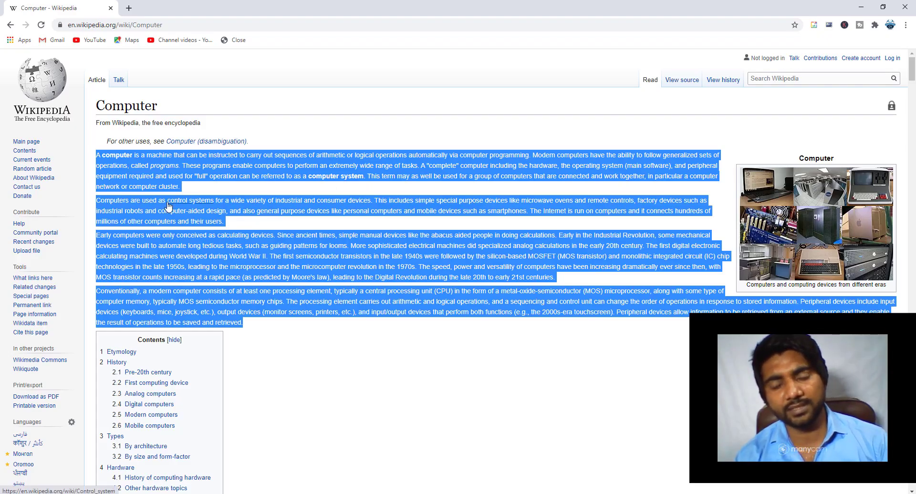
Copy the intro paragraphs of Wikipedia's 'Computer' article, then minimise Chrome
mouse_move(164, 165)
right_click(144, 163)
left_click(252, 331)
mouse_move(220, 309)
left_mouse_down()
mouse_move(110, 210)
mouse_move(102, 154)
left_mouse_up()
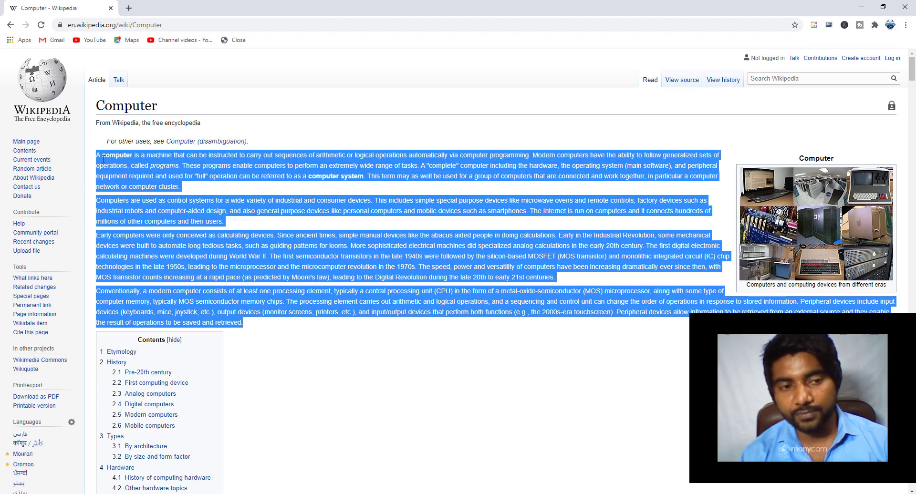
right_click(123, 164)
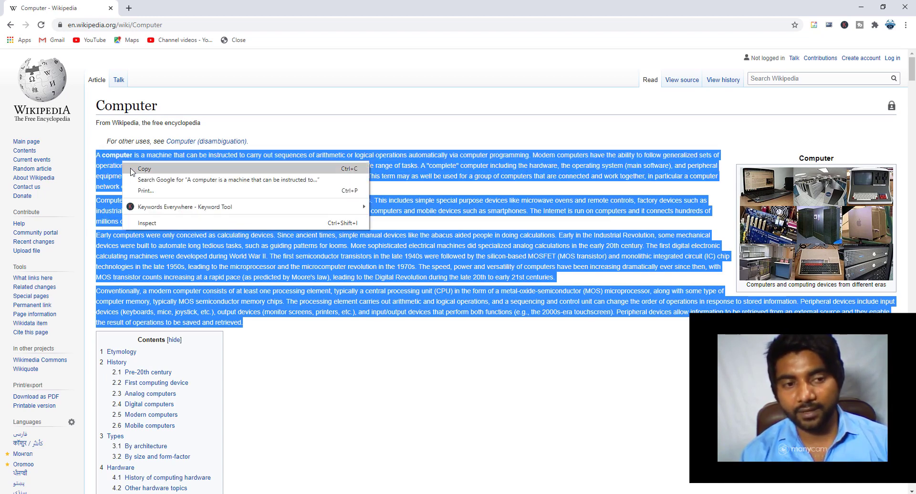
left_click(132, 172)
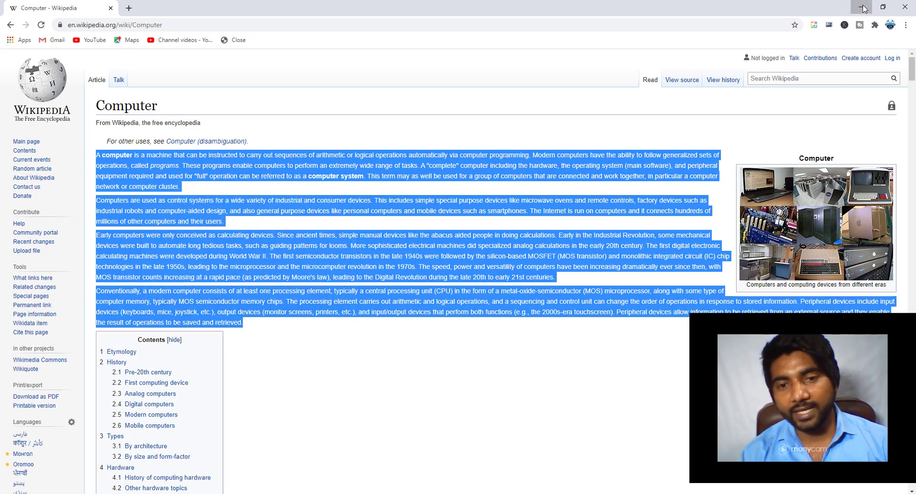
left_click(863, 8)
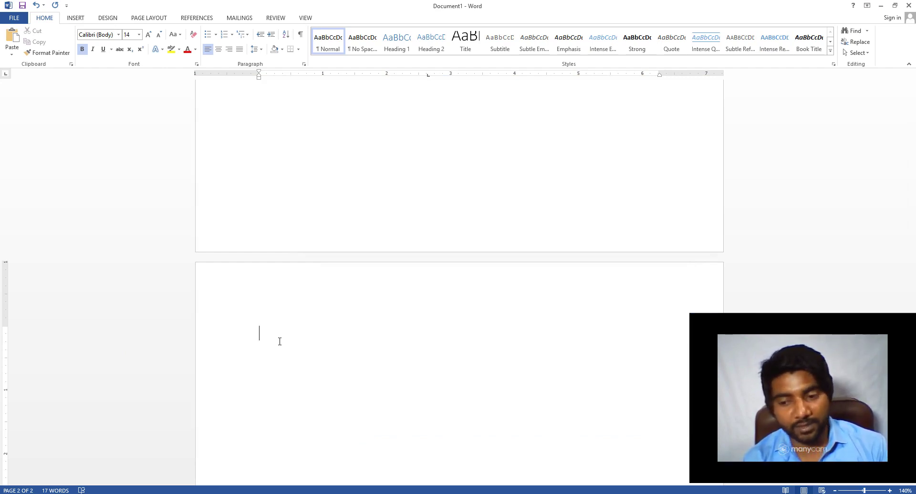
scroll(282, 339, "up", 3)
scroll(306, 223, "up", 3)
scroll(306, 230, "up", 3)
scroll(307, 231, "down", 2)
scroll(308, 232, "down", 4)
scroll(308, 233, "down", 3)
scroll(296, 253, "down", 3)
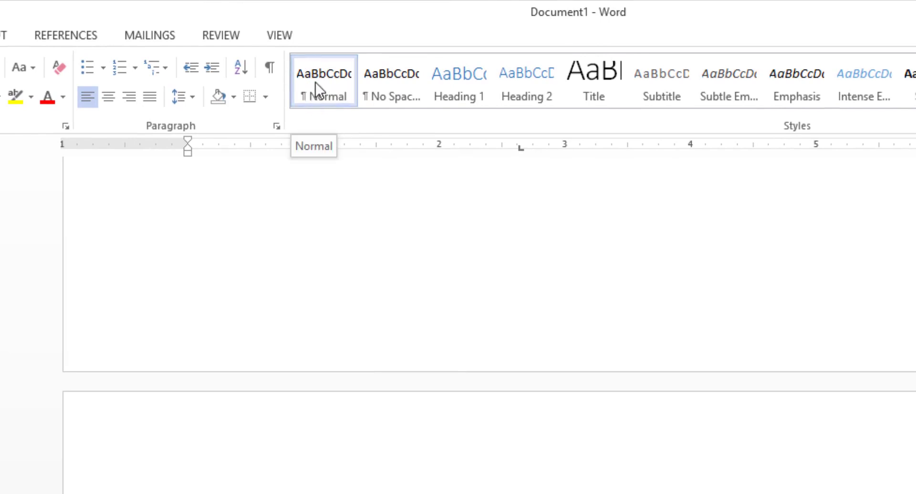
right_click(316, 81)
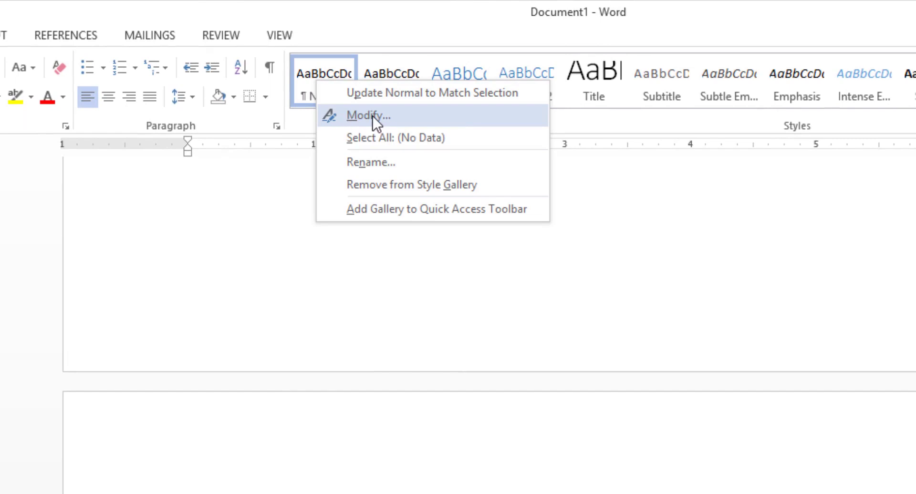
Modify the Normal style to Calibri (Body), 12 pt, Automatic colour, with justified alignment
left_click(373, 116)
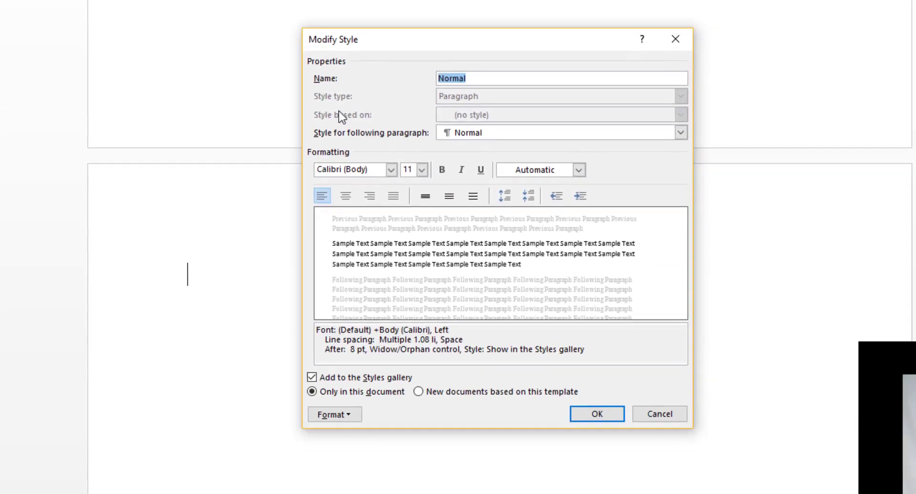
left_click_drag(469, 40, 463, 22)
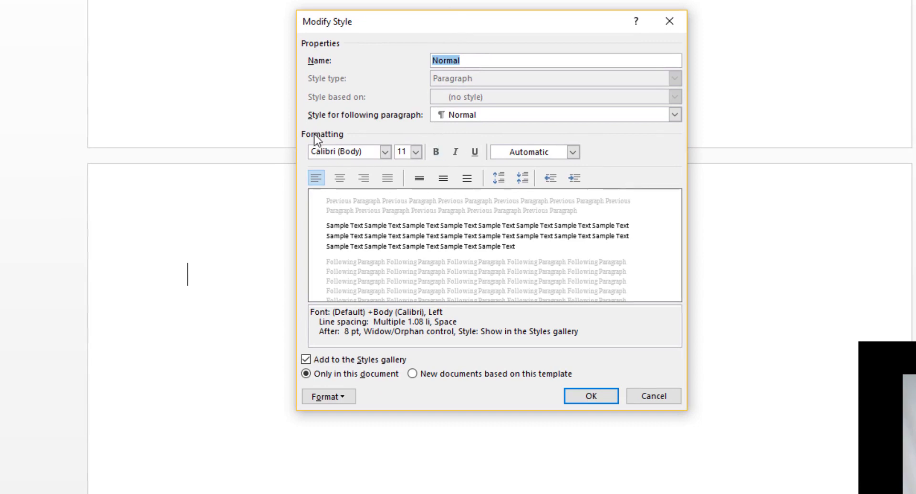
left_click(385, 152)
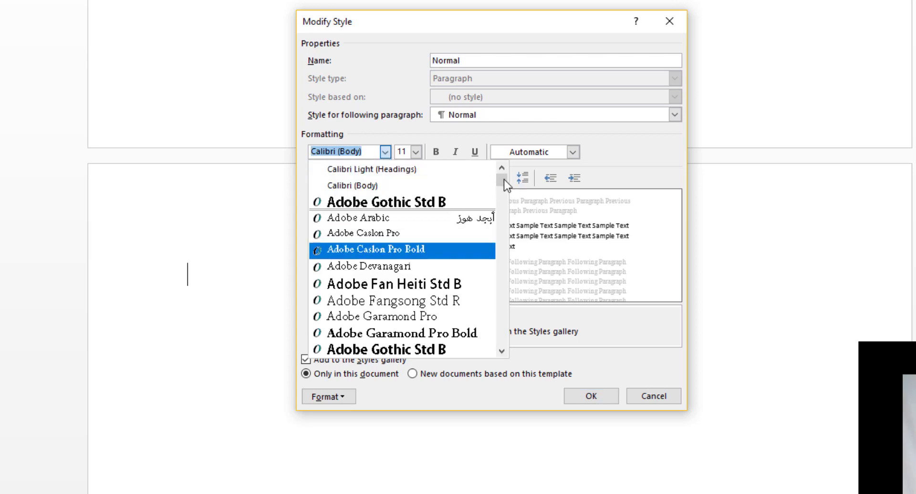
mouse_move(502, 181)
left_mouse_down()
mouse_move(506, 205)
mouse_move(508, 181)
left_mouse_up()
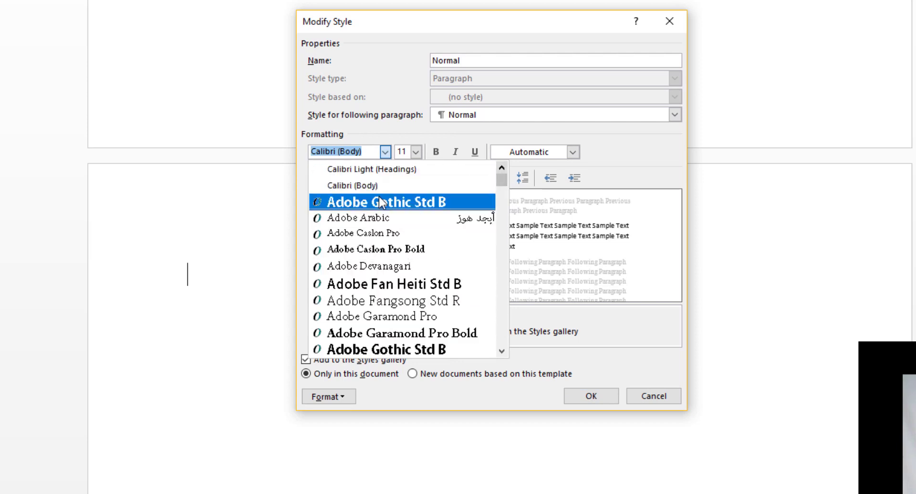
left_click(353, 186)
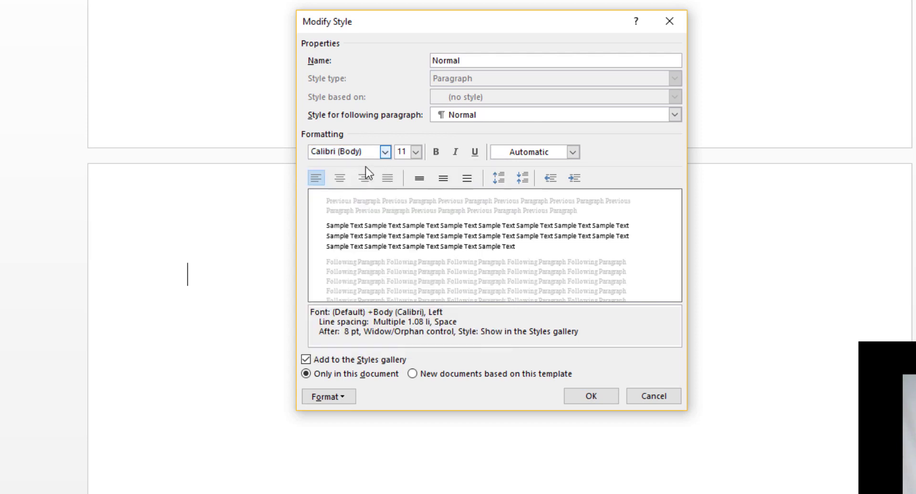
left_click(415, 152)
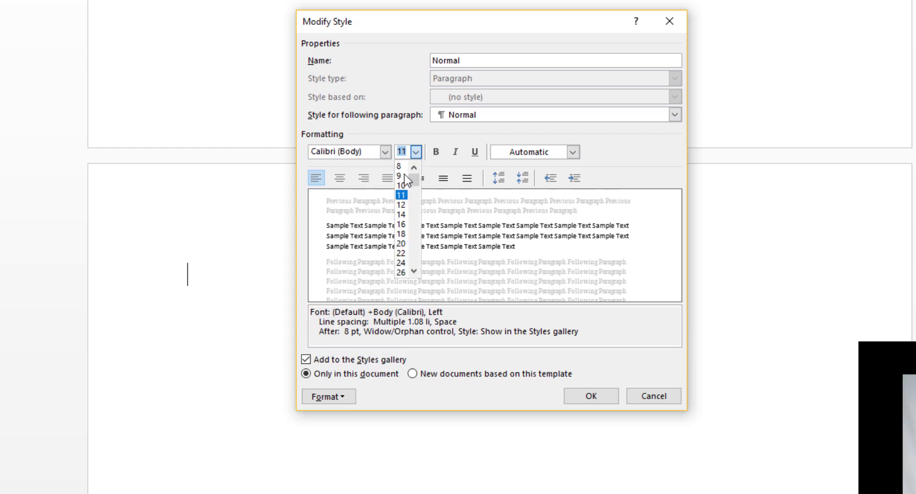
left_click(401, 206)
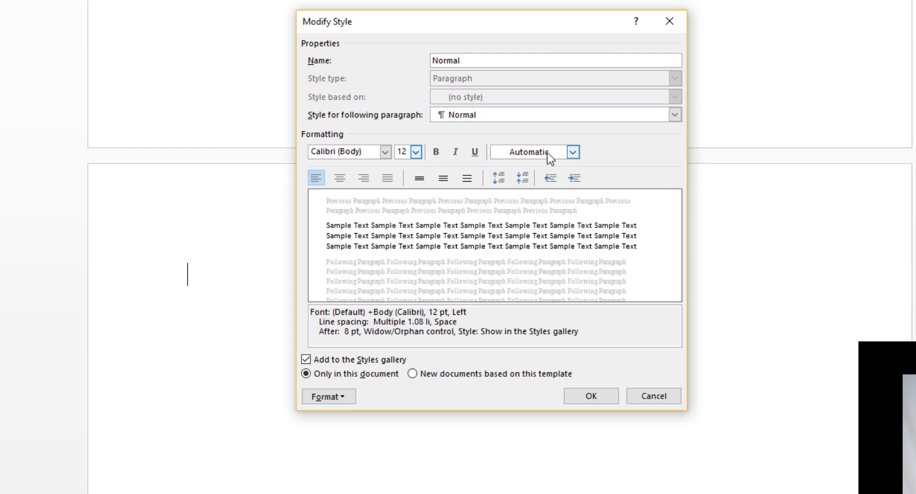
left_click(573, 152)
left_click(502, 171)
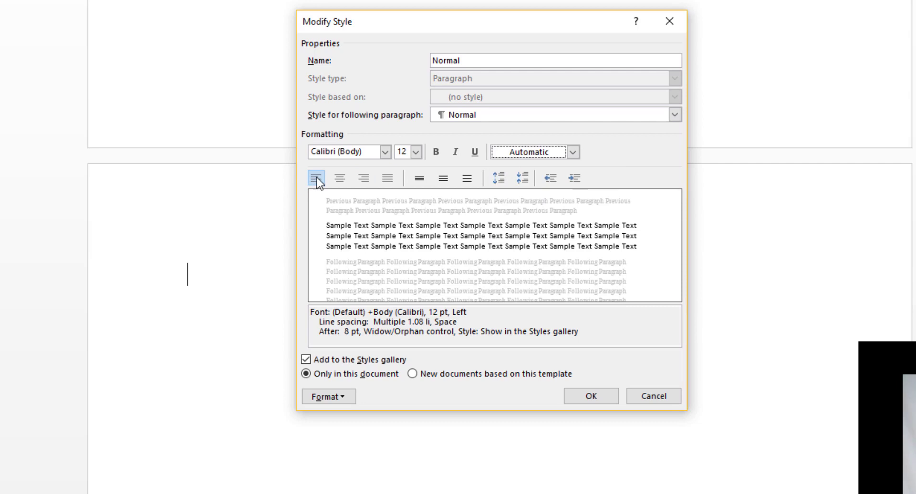
left_click(316, 178)
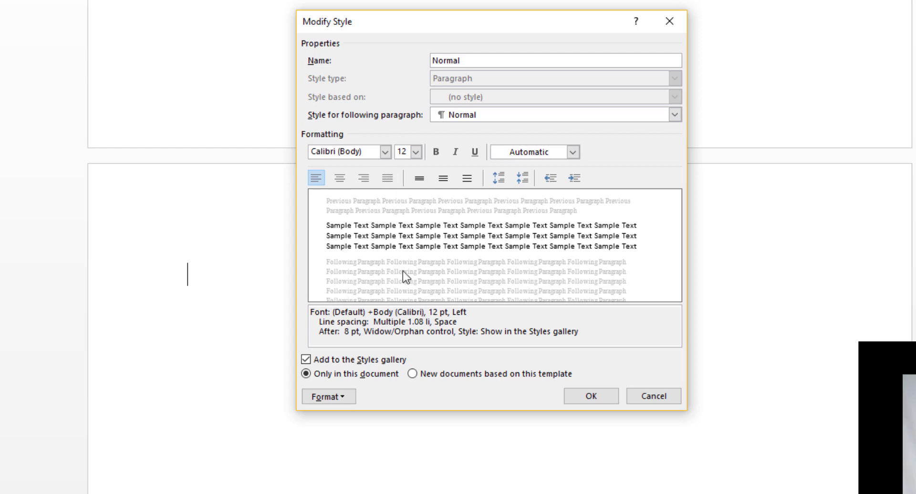
left_click(384, 177)
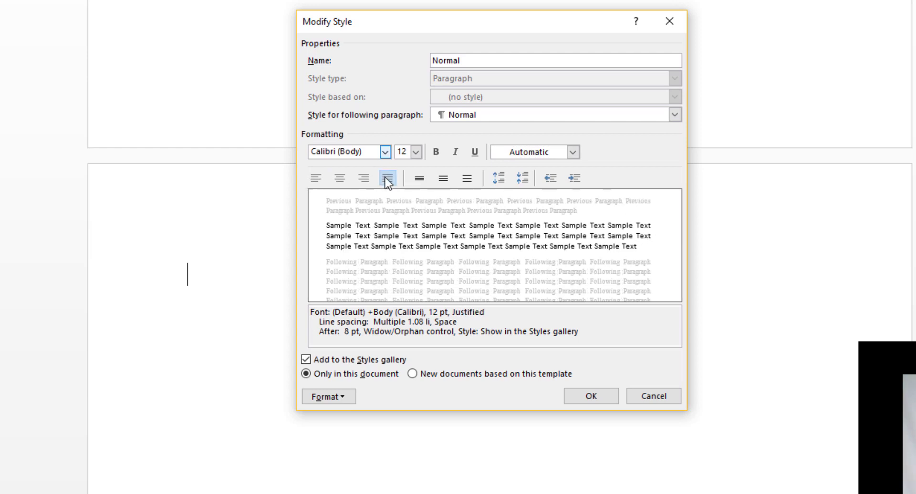
Give the Normal style 1.5 line spacing and 6 pt before and after each paragraph
left_click(443, 179)
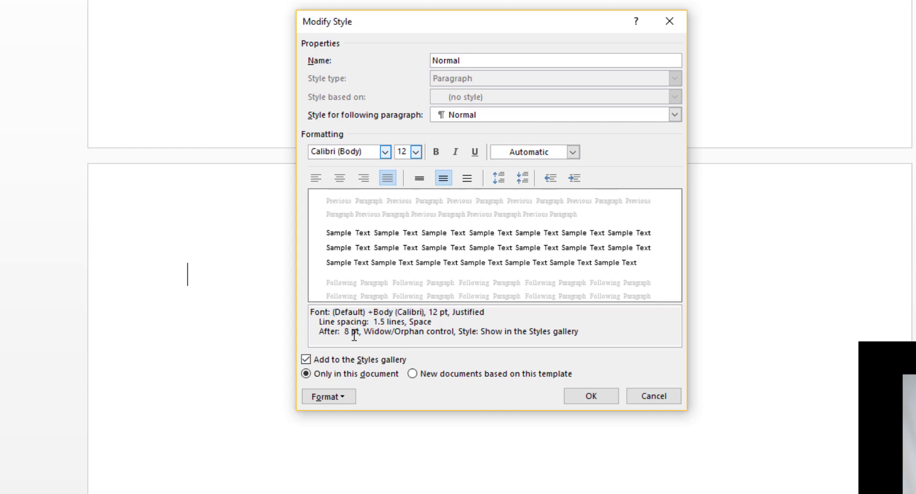
left_click(523, 179)
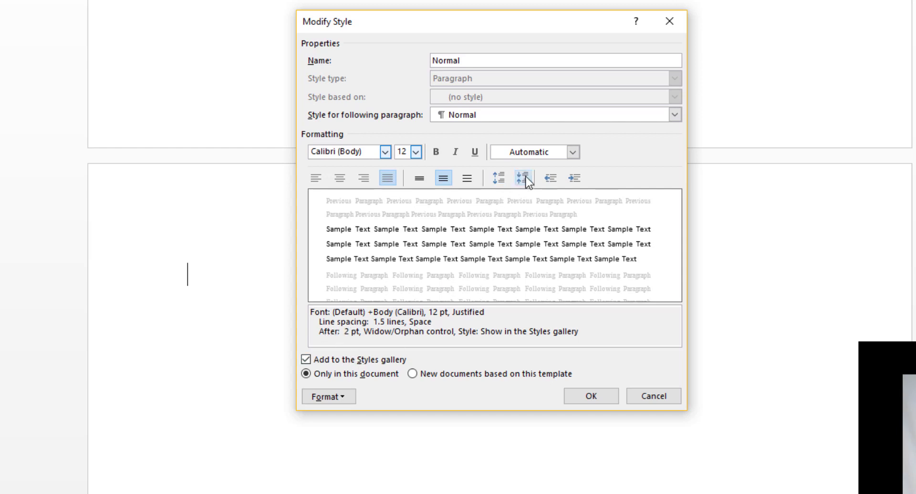
left_click(500, 179)
left_click(500, 179)
left_click(522, 179)
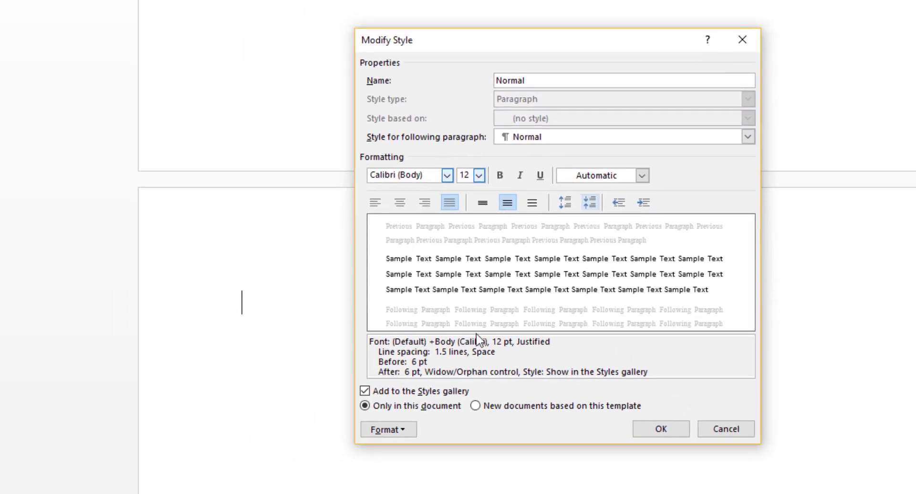
Confirm 6 pt spacing before in the Normal style's Paragraph settings and save the style
left_click(409, 431)
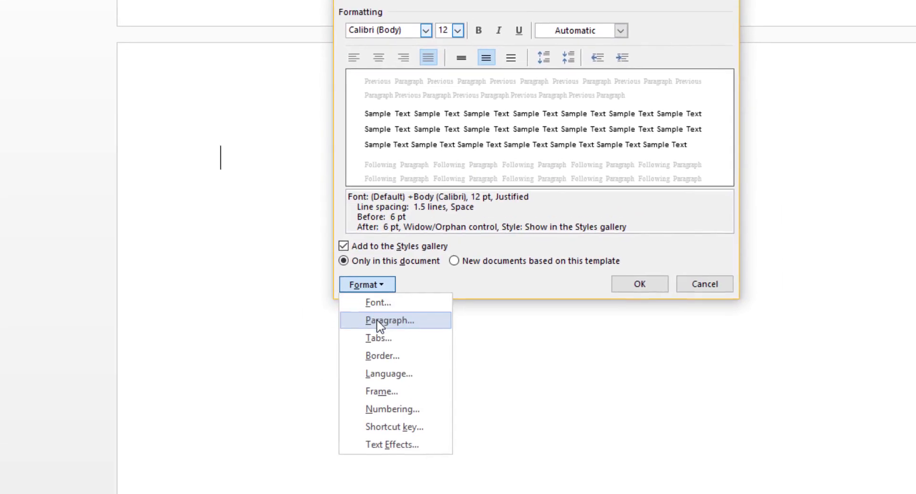
left_click(372, 314)
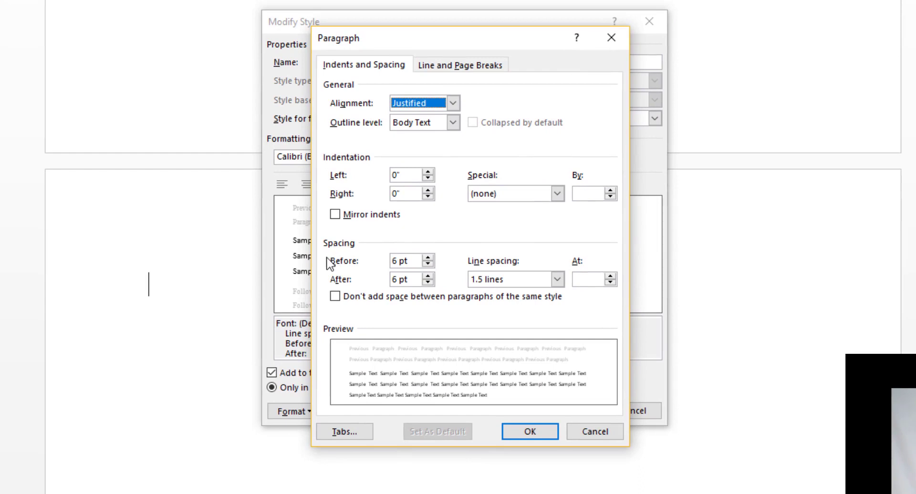
left_click(602, 433)
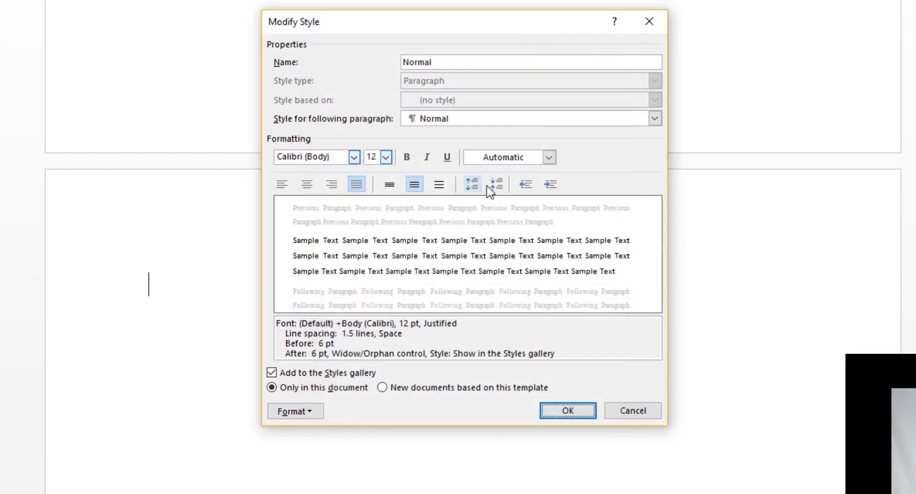
left_click(306, 418)
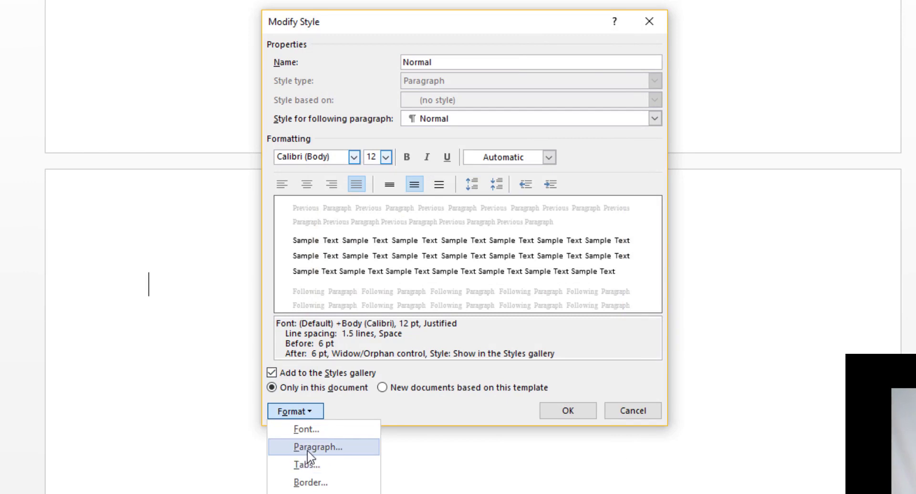
left_click(307, 447)
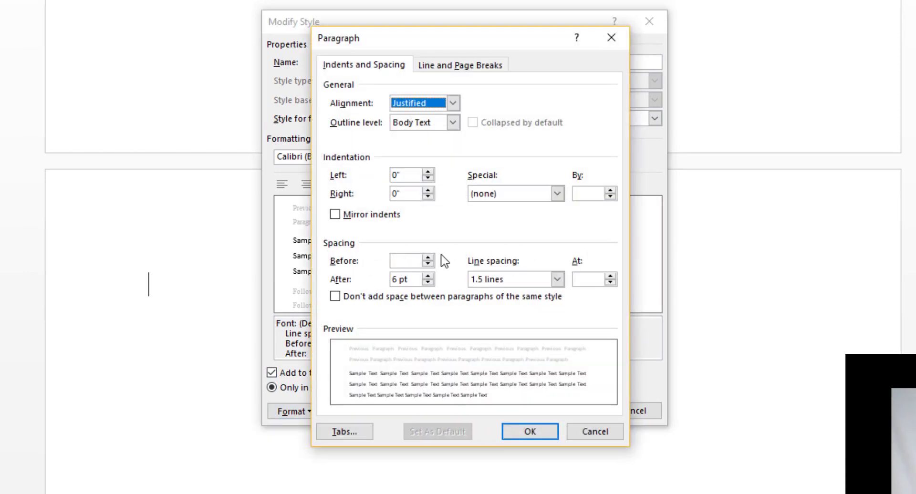
left_click(428, 259)
left_click(428, 265)
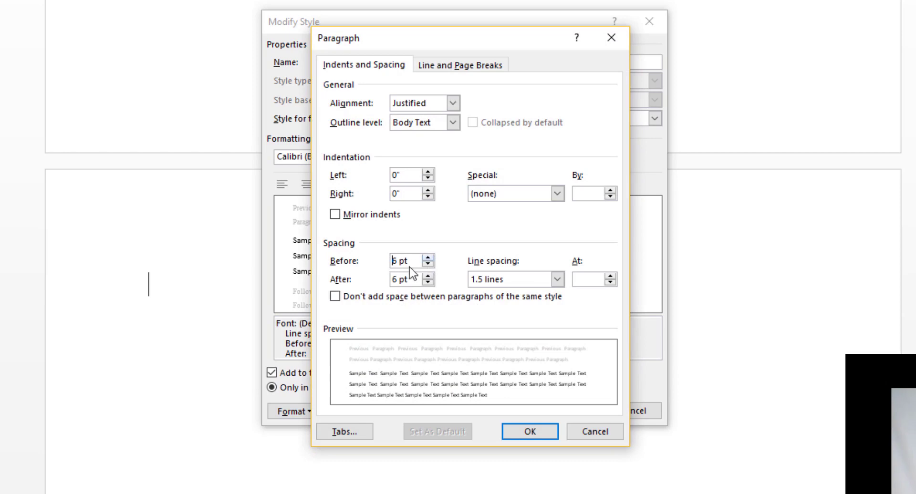
left_click(537, 432)
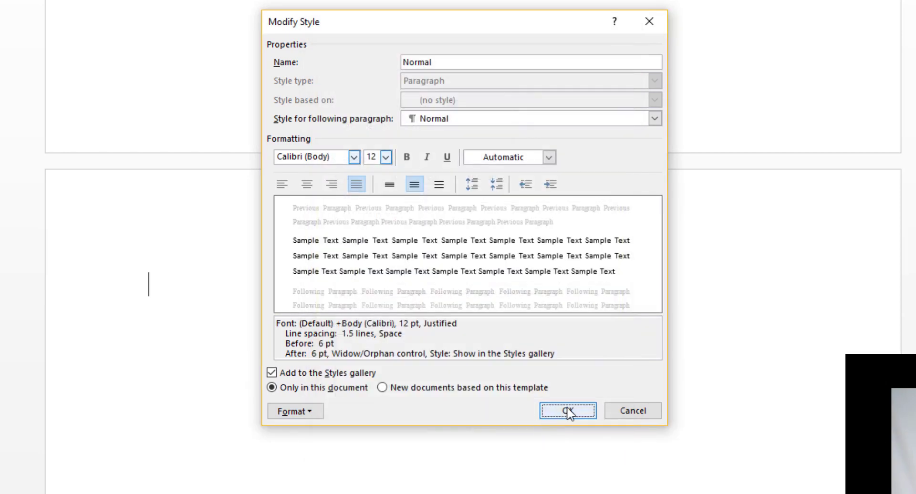
left_click(568, 411)
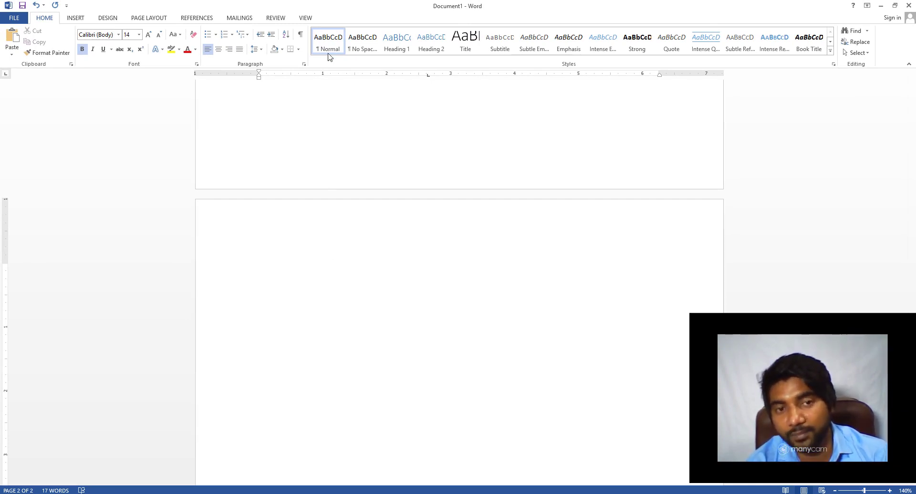
Set Heading 1 to Calibri (Body), 16 pt, bold, Automatic colour, centred
right_click(401, 46)
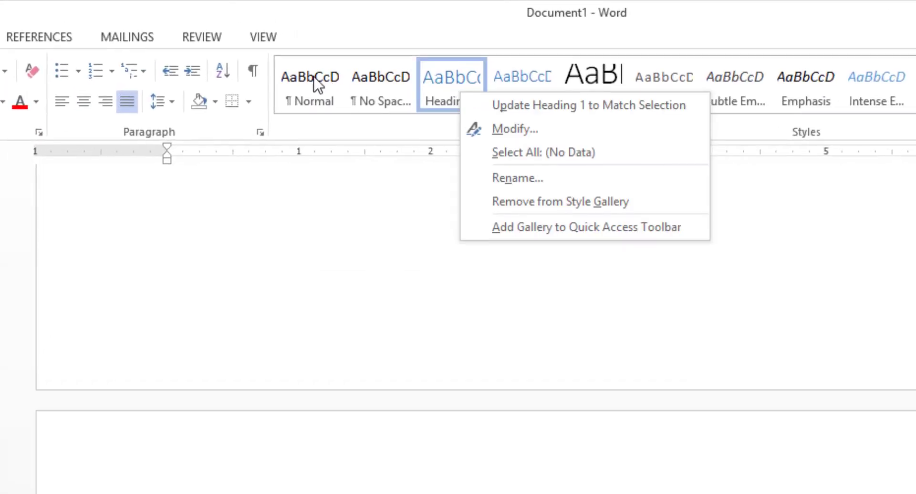
right_click(459, 86)
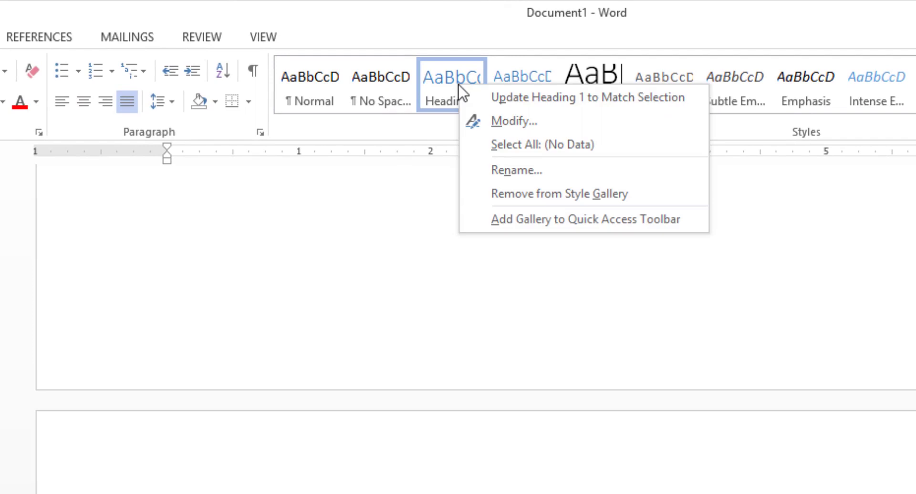
left_click(480, 123)
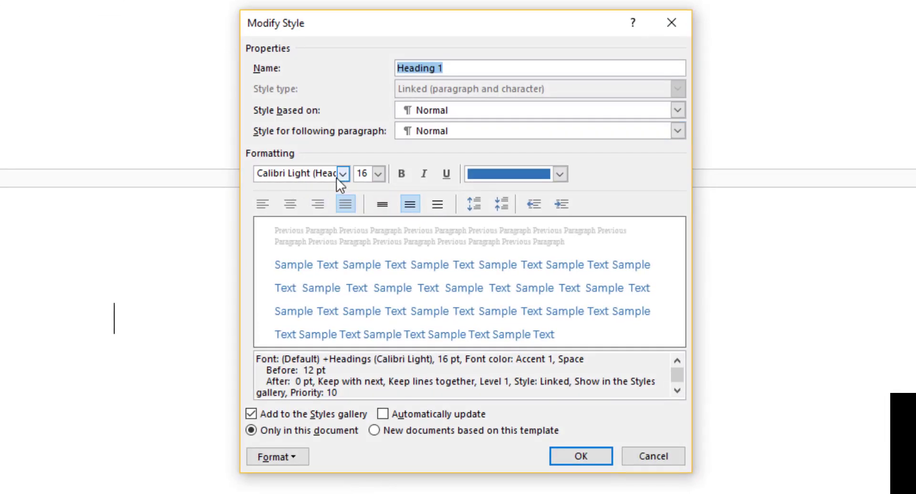
left_click(349, 177)
left_click(294, 209)
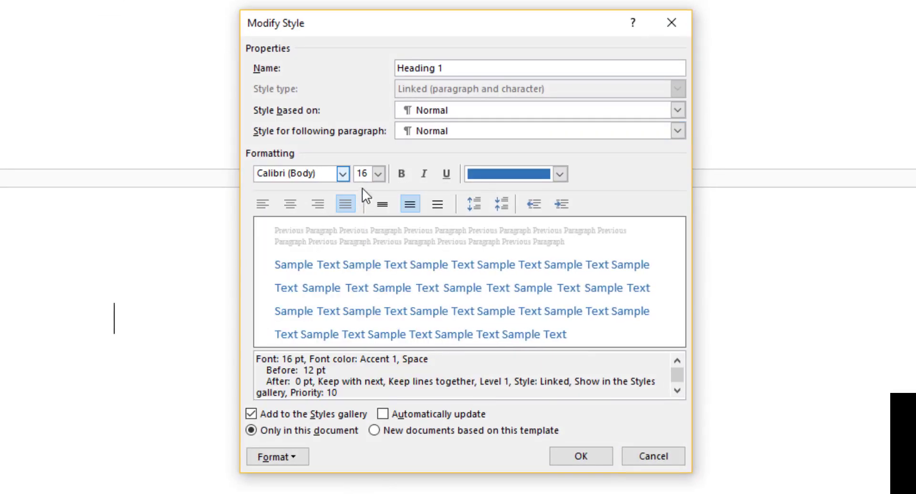
left_click(379, 174)
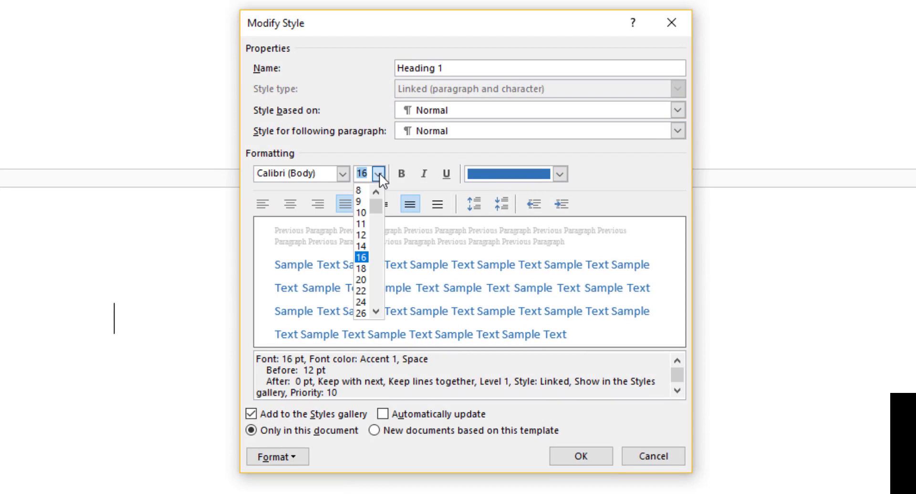
left_click(362, 257)
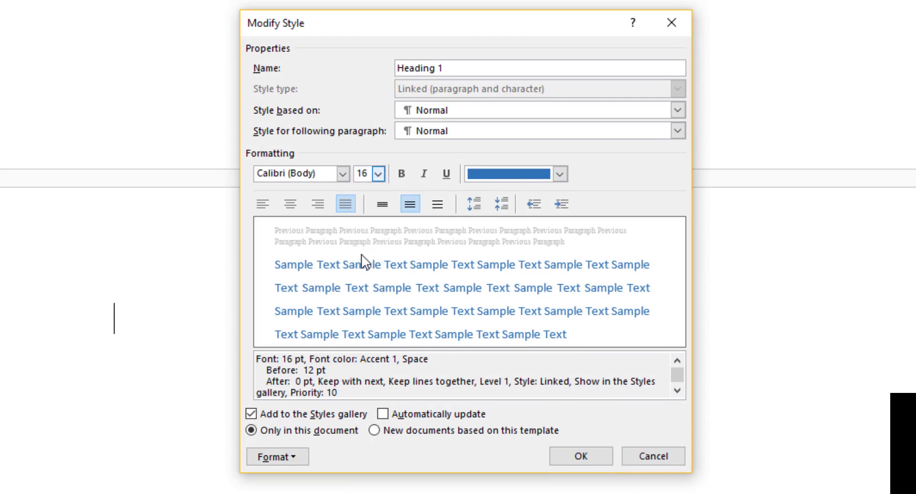
left_click(402, 174)
left_click(560, 174)
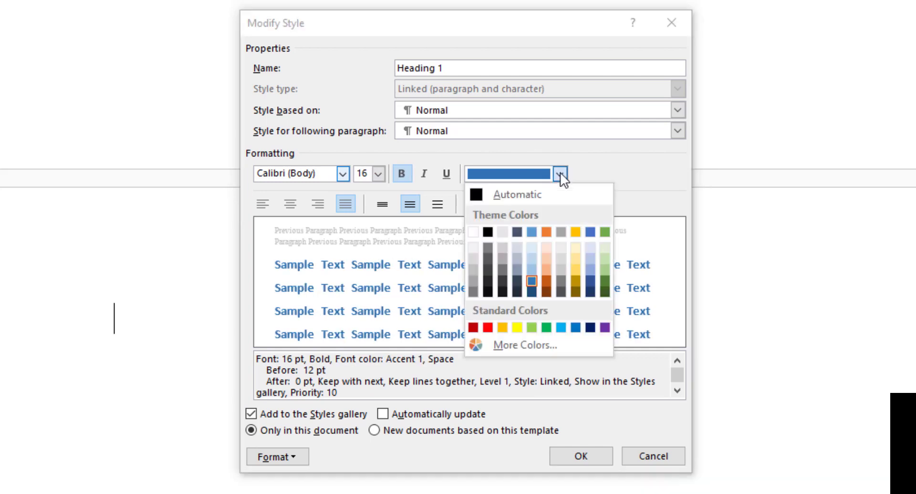
left_click(483, 191)
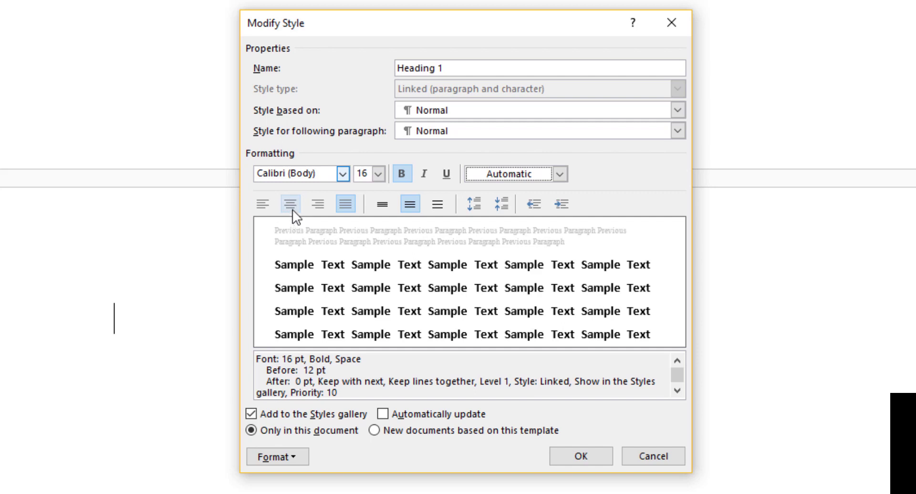
left_click(293, 204)
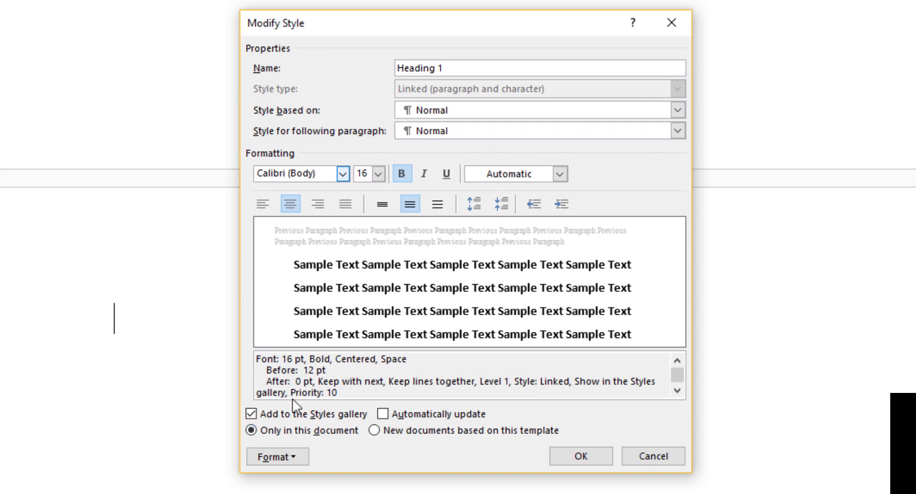
Adjust Heading 1's paragraph spacing buttons, ending with the extra spacing removed
left_click(502, 205)
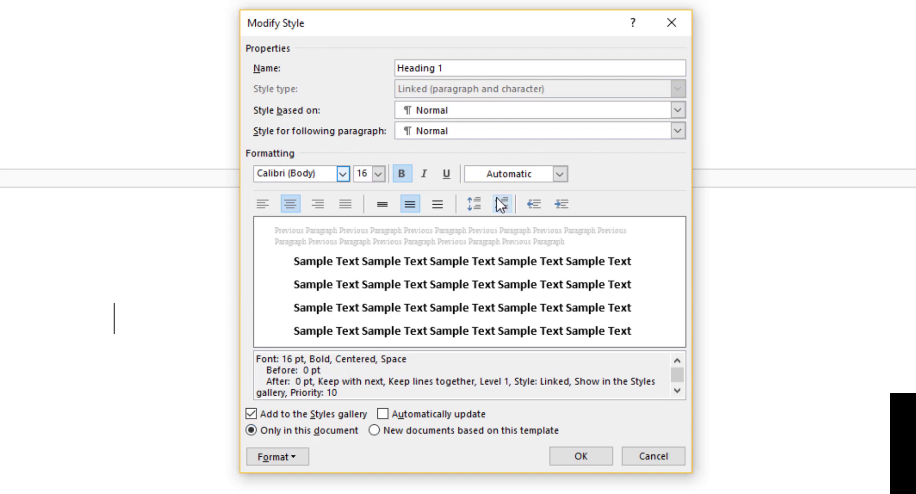
left_click(474, 205)
left_click(474, 204)
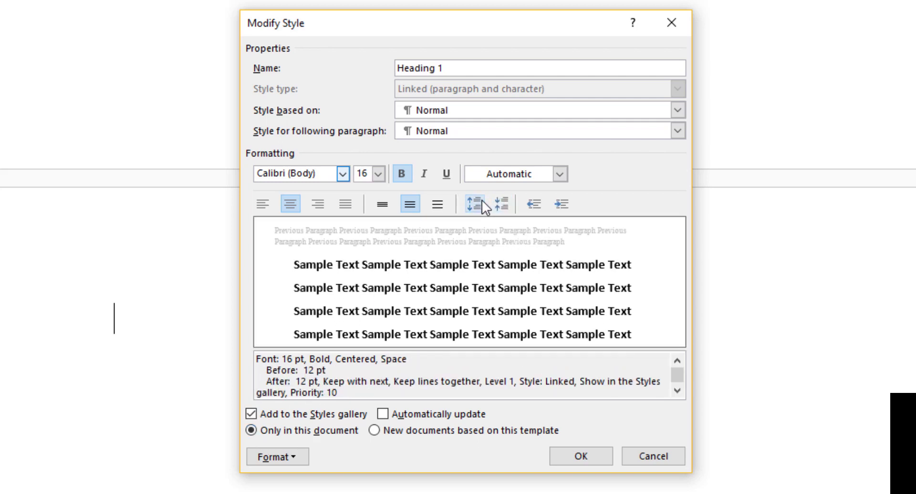
left_click(507, 200)
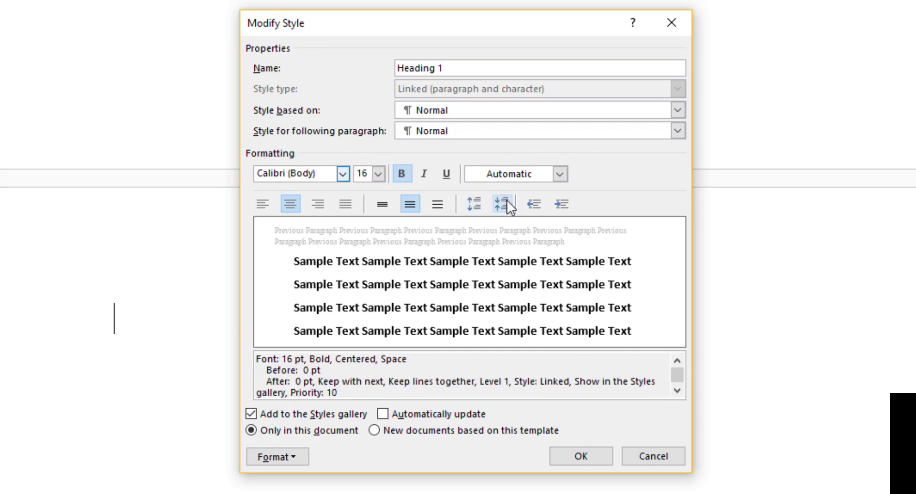
left_click(474, 202)
left_click(475, 201)
left_click(474, 202)
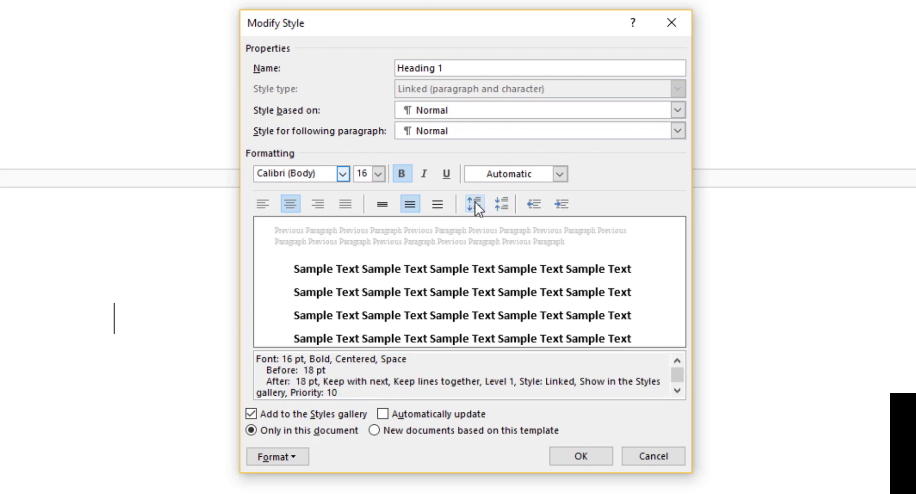
left_click(500, 201)
left_click(499, 201)
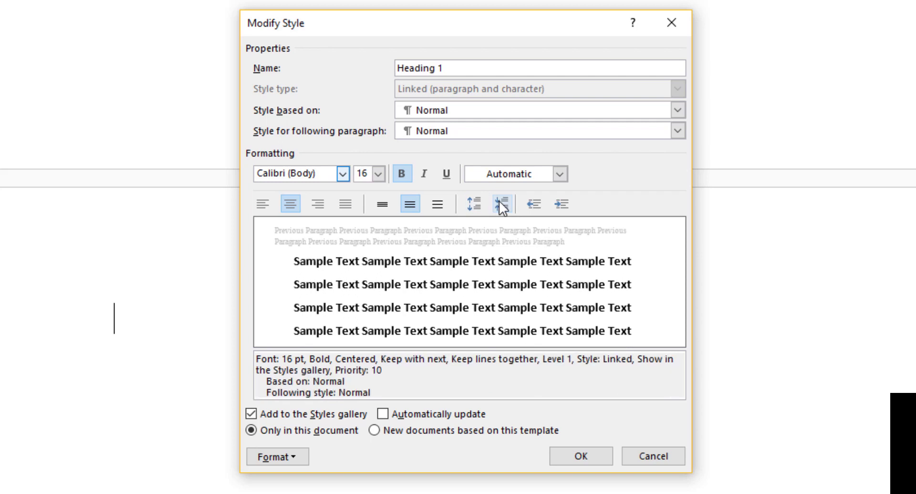
Set 6 pt space before Heading 1 in Paragraph settings and save the style
left_click(282, 456)
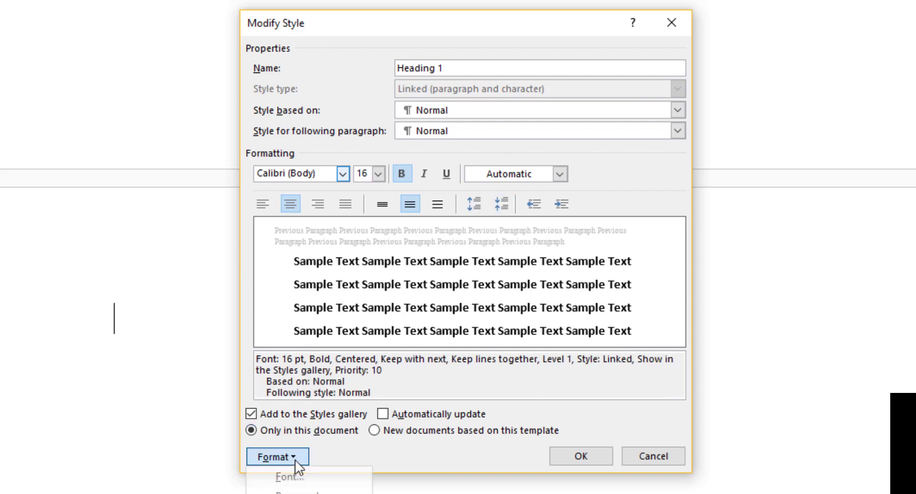
left_click(286, 490)
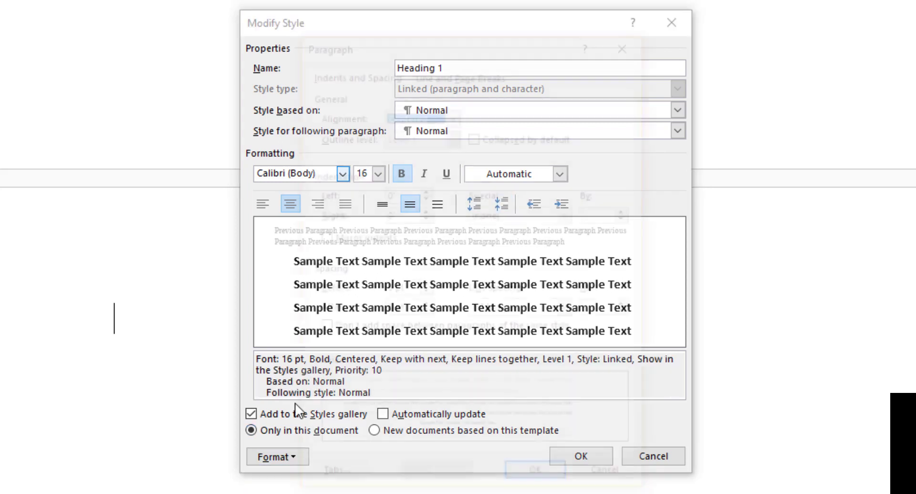
left_click(425, 286)
left_click(425, 293)
left_click(534, 482)
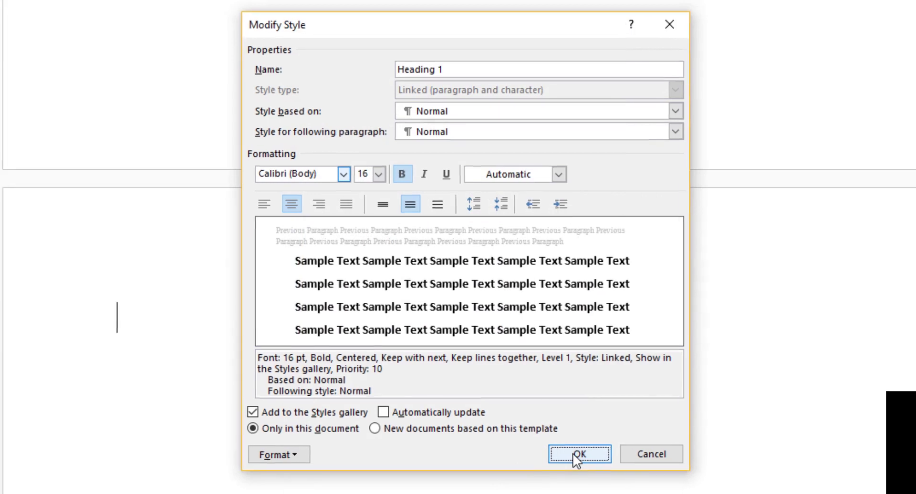
left_click(574, 457)
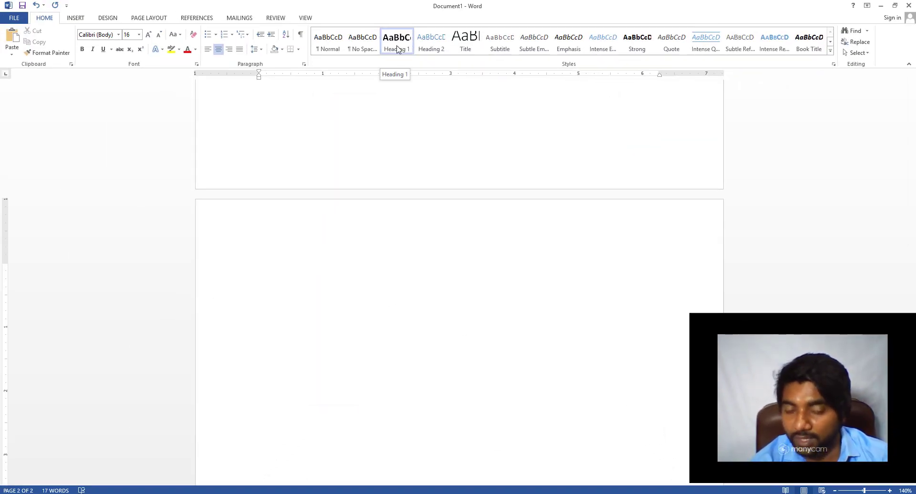
Set Heading 2 to Calibri (Body), 14 pt, bold, Automatic black, centred
right_click(435, 48)
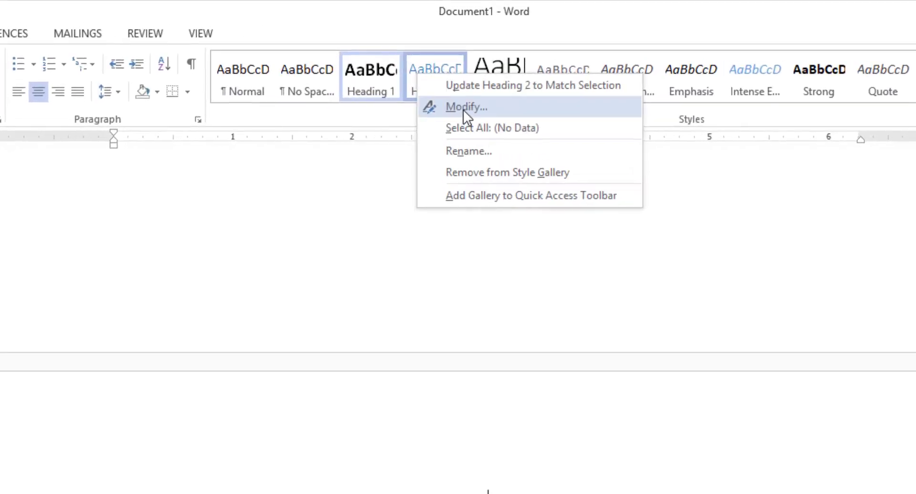
left_click(472, 107)
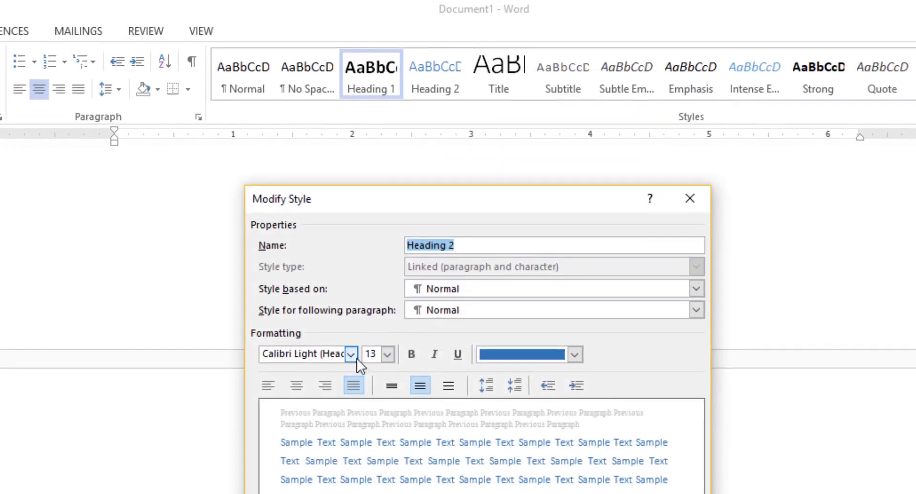
left_click(407, 356)
left_click(329, 294)
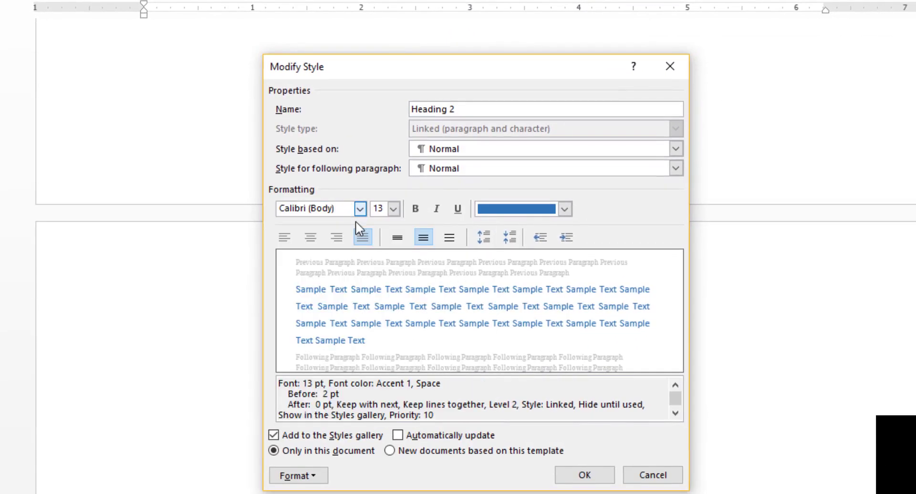
left_click(394, 210)
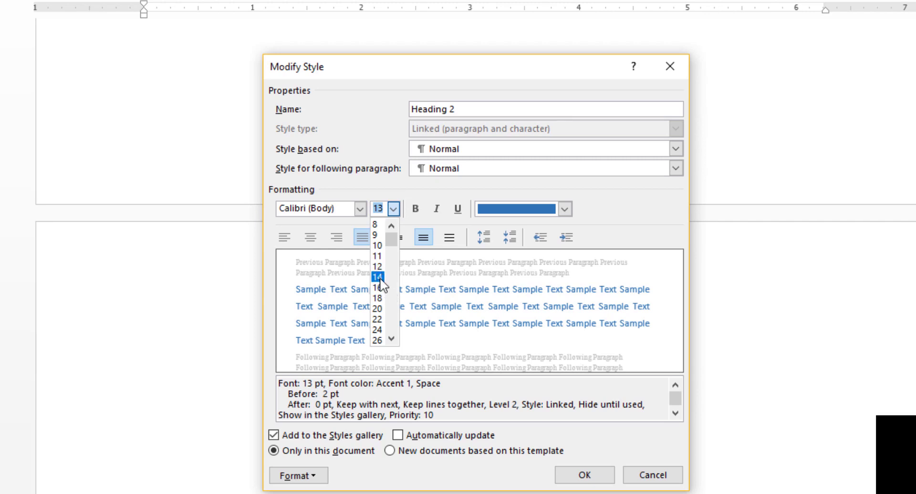
left_click(379, 277)
left_click(415, 209)
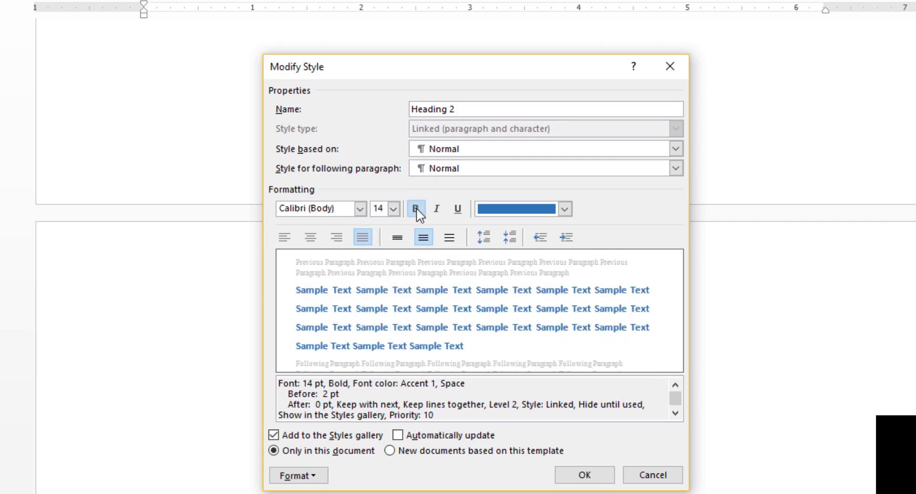
left_click(565, 210)
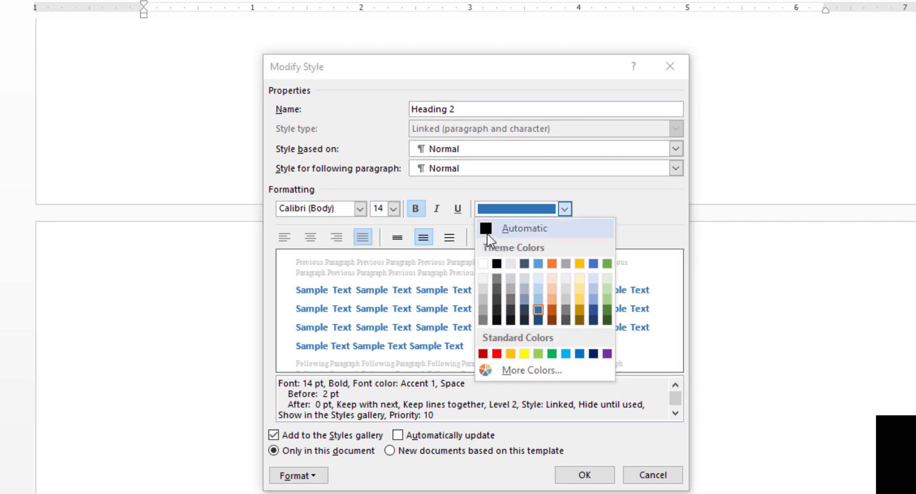
left_click(488, 230)
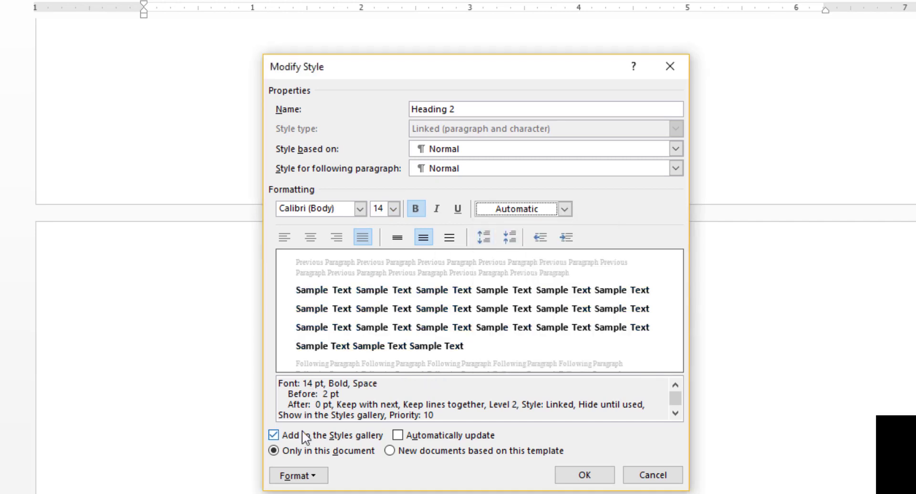
left_click(313, 239)
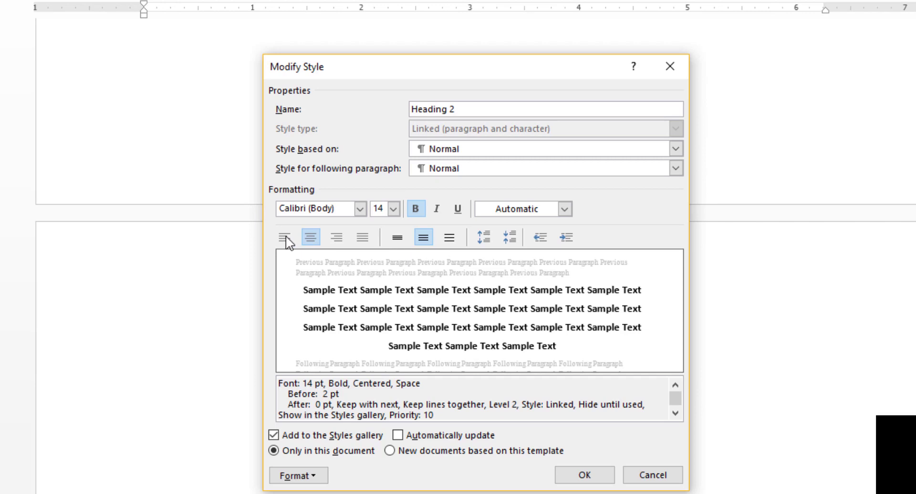
Give Heading 2 6 pt space before and 18 pt after, and save the style
left_click(511, 239)
left_click(484, 239)
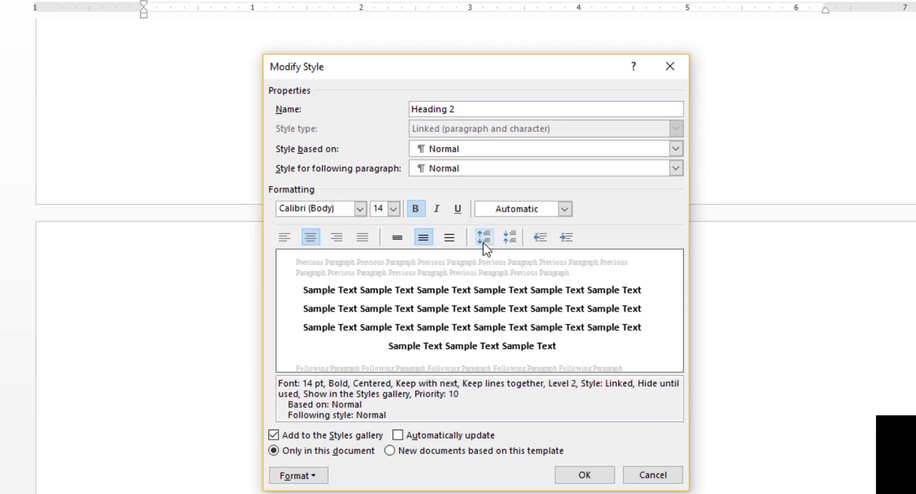
left_click(510, 238)
left_click(297, 476)
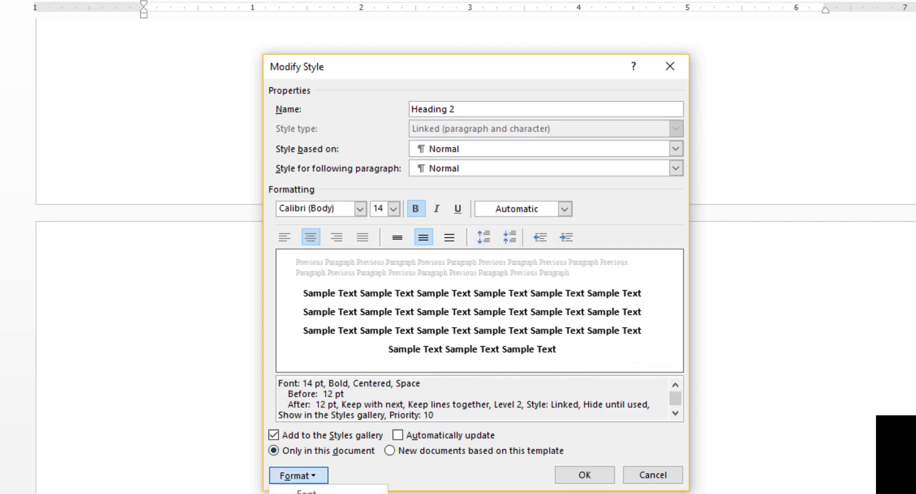
left_click(308, 493)
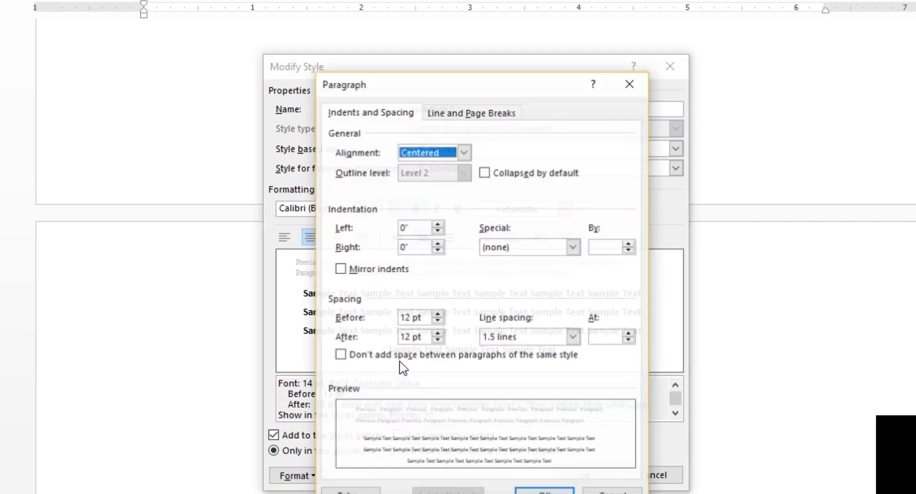
left_click(437, 321)
left_click(437, 334)
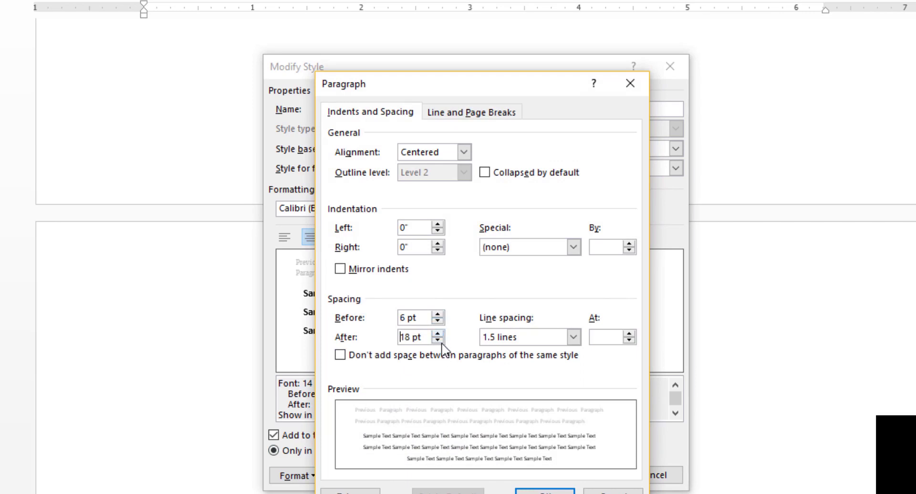
left_click(544, 492)
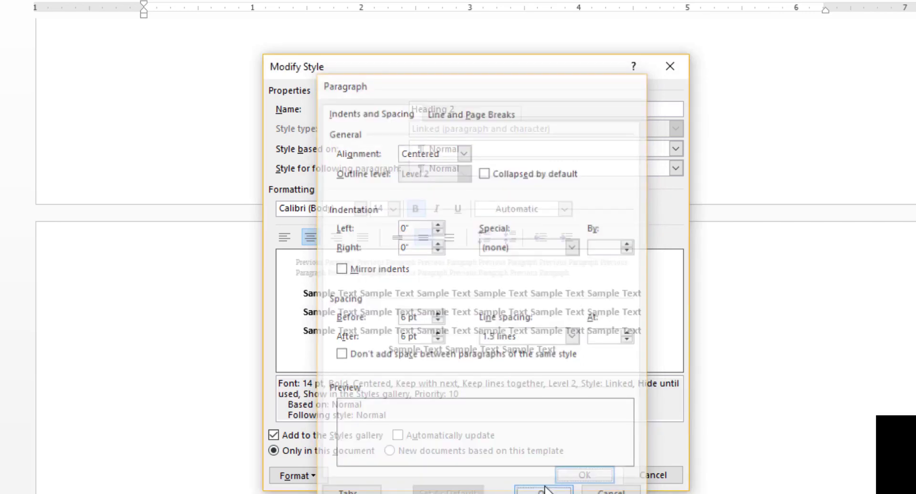
left_click(577, 475)
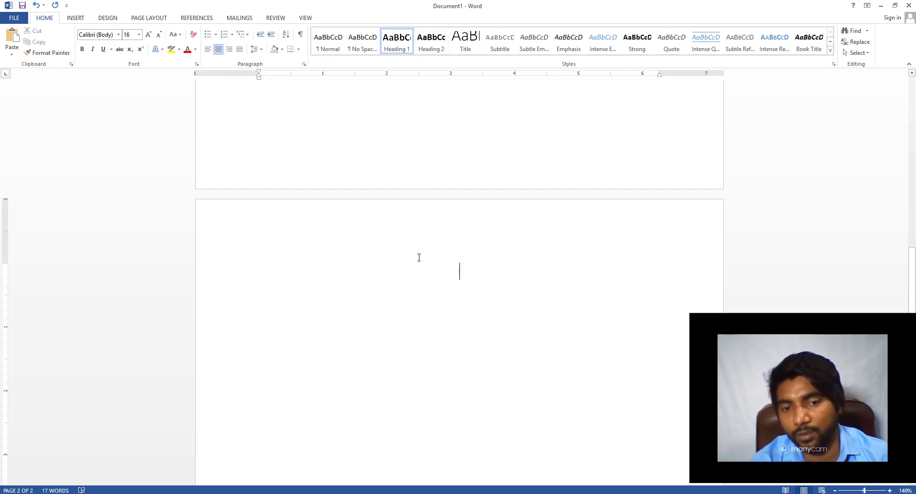
Left-align page 2's empty paragraph and copy the four Wikipedia intro paragraphs from Chrome
key("ctrl+l")
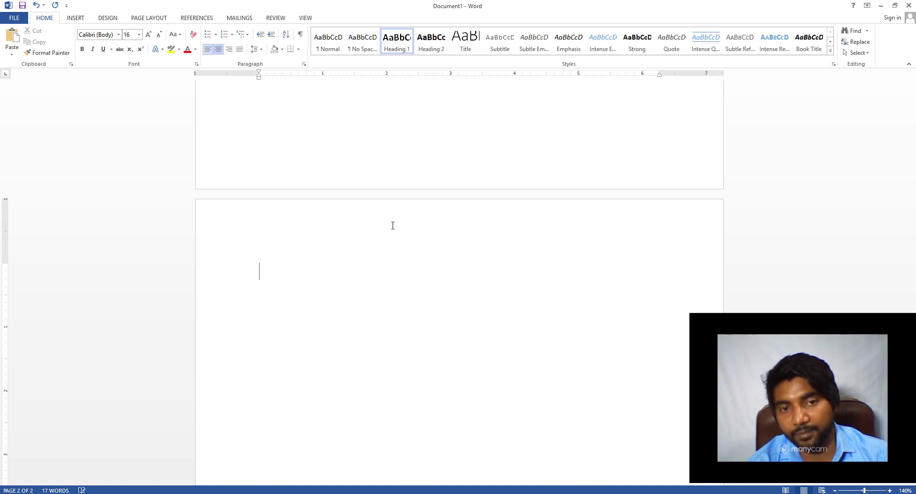
key("alt+Tab")
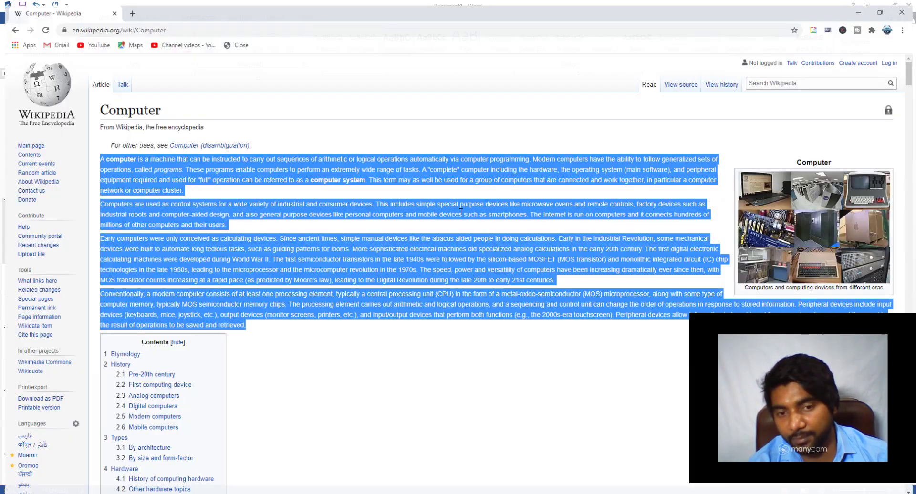
right_click(296, 163)
left_click(319, 171)
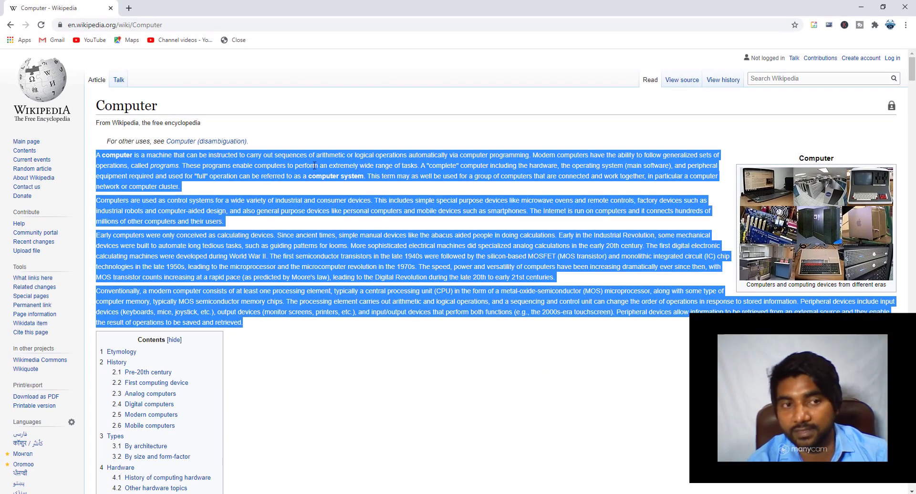
mouse_move(250, 329)
left_mouse_down()
mouse_move(104, 143)
mouse_move(87, 157)
left_mouse_up()
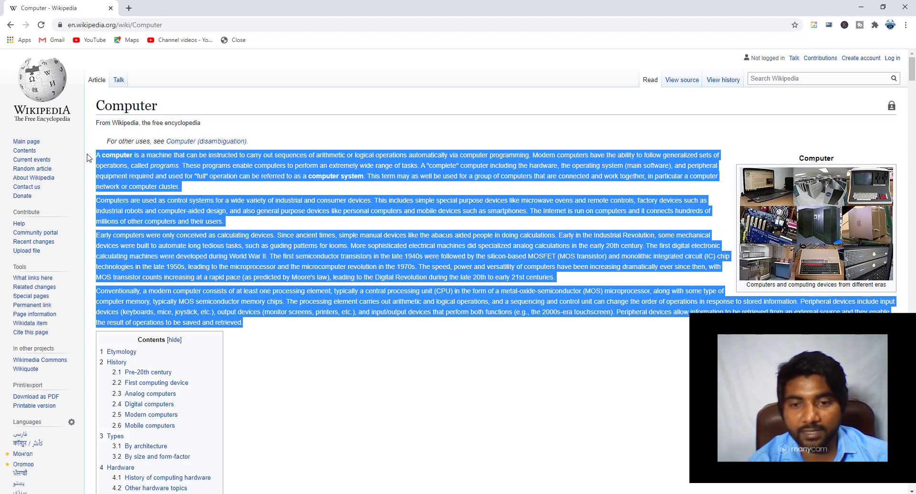
right_click(333, 166)
left_click(348, 173)
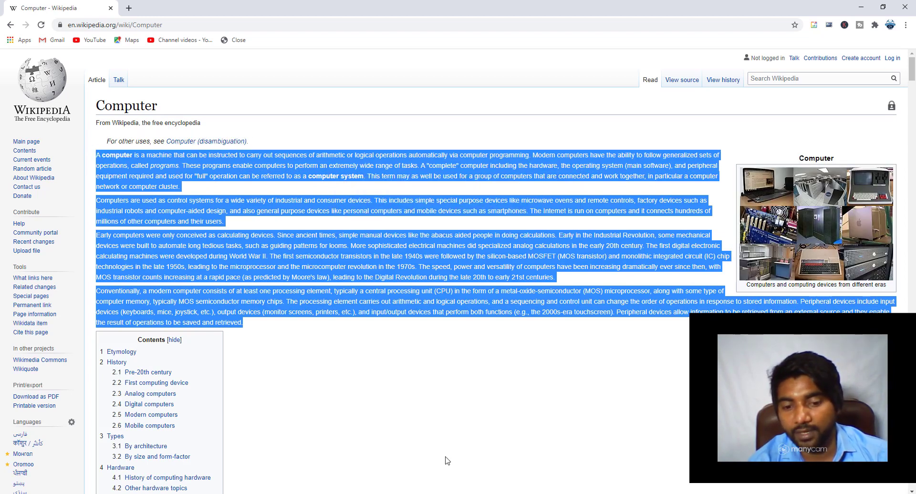
key("alt+Tab")
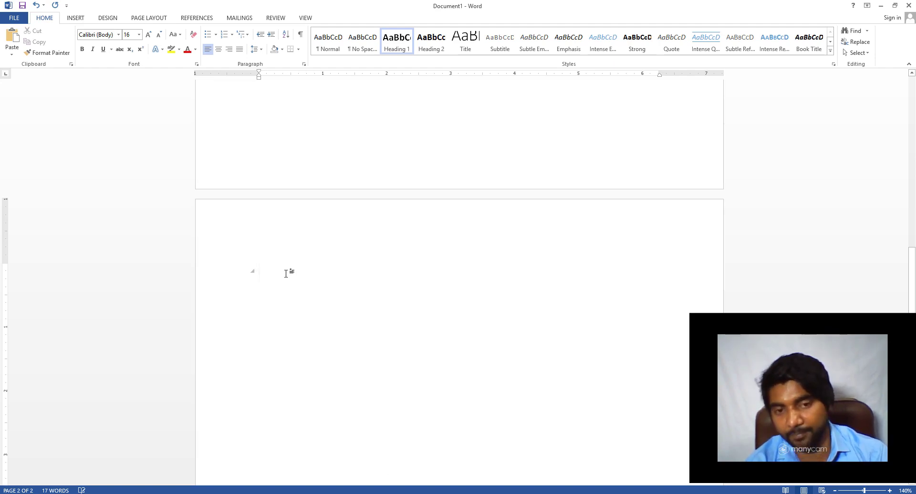
Paste the copied Wikipedia introduction onto page 2
key("ctrl+v")
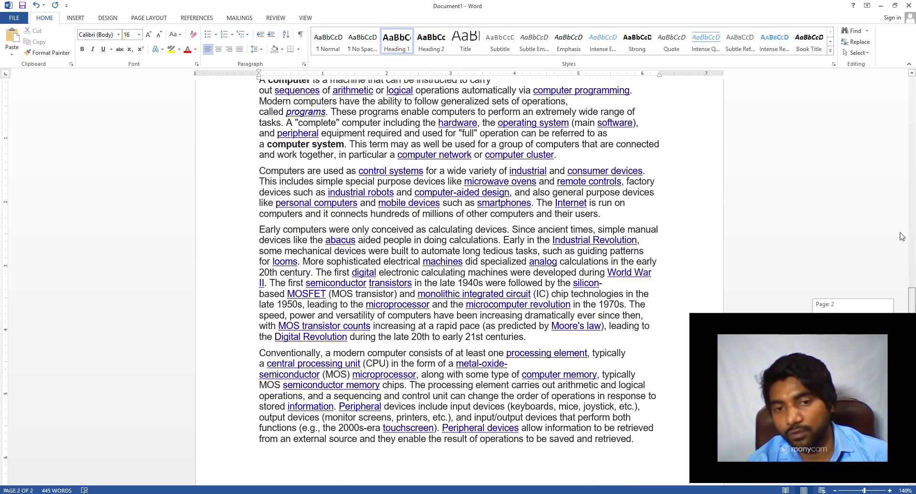
left_click_drag(902, 237, 907, 172)
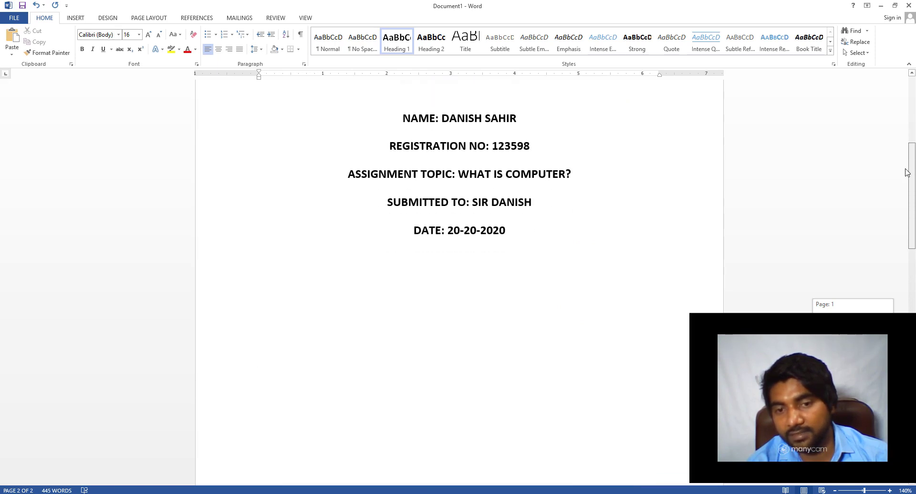
left_click_drag(906, 173, 908, 174)
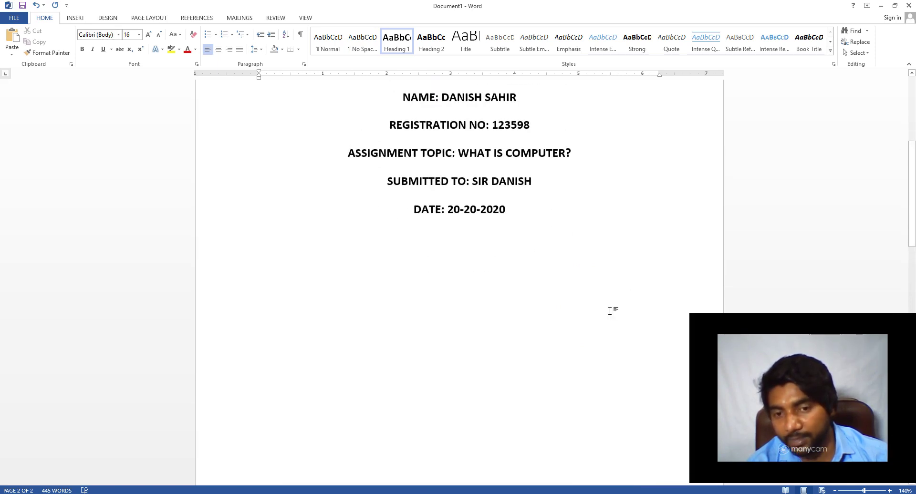
scroll(510, 313, "up", 2)
scroll(514, 319, "up", 3)
Add blank lines below the cover-page logo, trimming the gap above the student details block
left_click(409, 247)
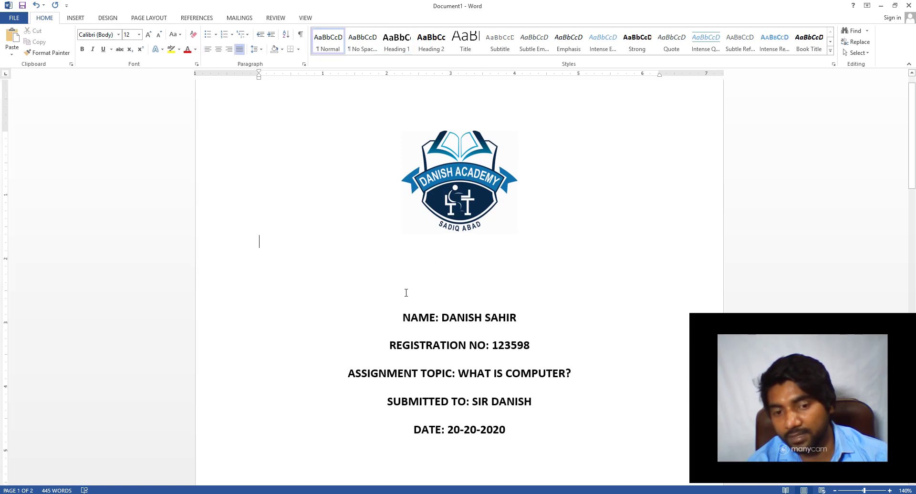
key("Return")
key("Return")
key("Return")
key("Return")
scroll(374, 321, "down", 3)
scroll(374, 320, "down", 2)
scroll(362, 211, "down", 2)
scroll(379, 285, "up", 2)
key("Return")
left_click(288, 191)
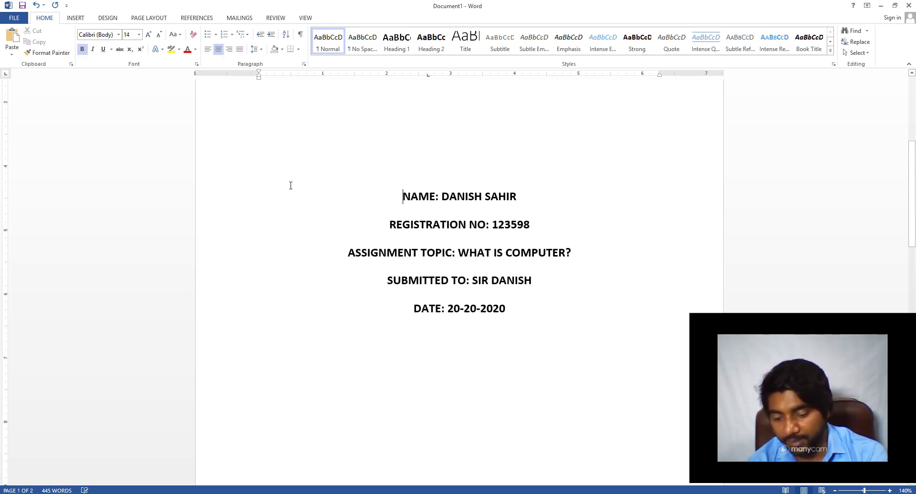
key("BackSpace")
key("BackSpace")
key("BackSpace")
scroll(342, 229, "up", 3)
scroll(343, 234, "up", 2)
key("BackSpace")
scroll(345, 247, "down", 2)
scroll(390, 269, "down", 1)
scroll(408, 321, "down", 3)
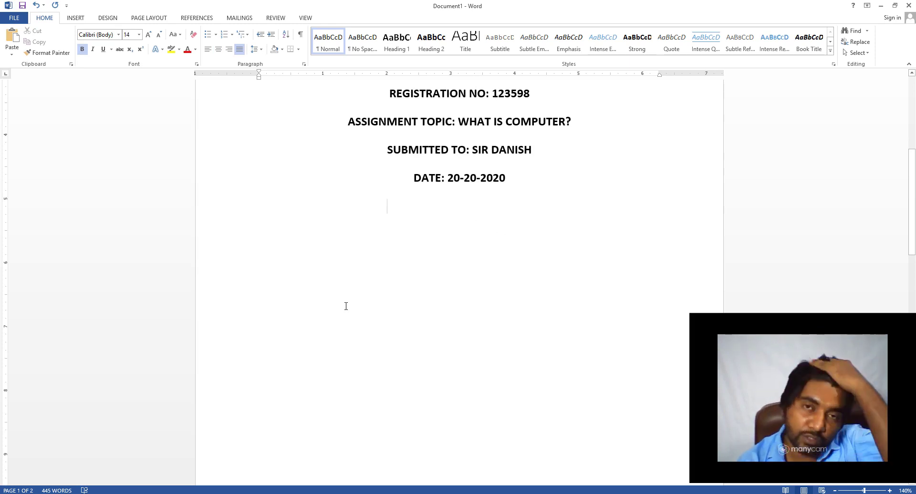
scroll(346, 306, "down", 5)
scroll(346, 306, "down", 5)
scroll(346, 306, "down", 5)
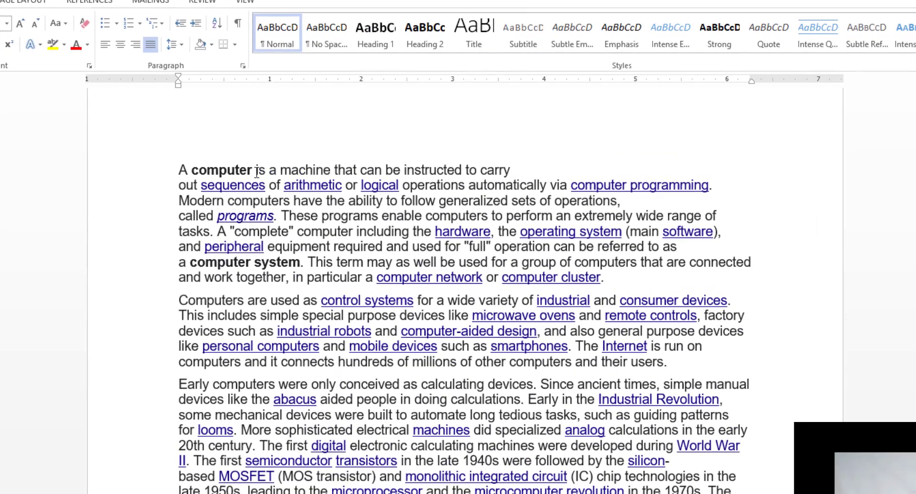
Put 'A computer' and 'Computers' on their own lines
left_click(256, 170)
key("Return")
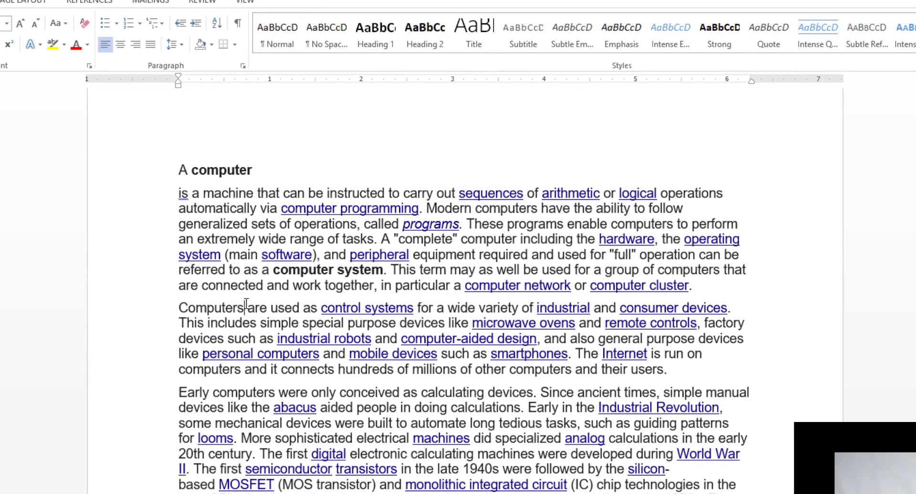
key("Return")
Add paragraph breaks before 'Early computers' and after 'Conventionally,'
left_click(586, 397)
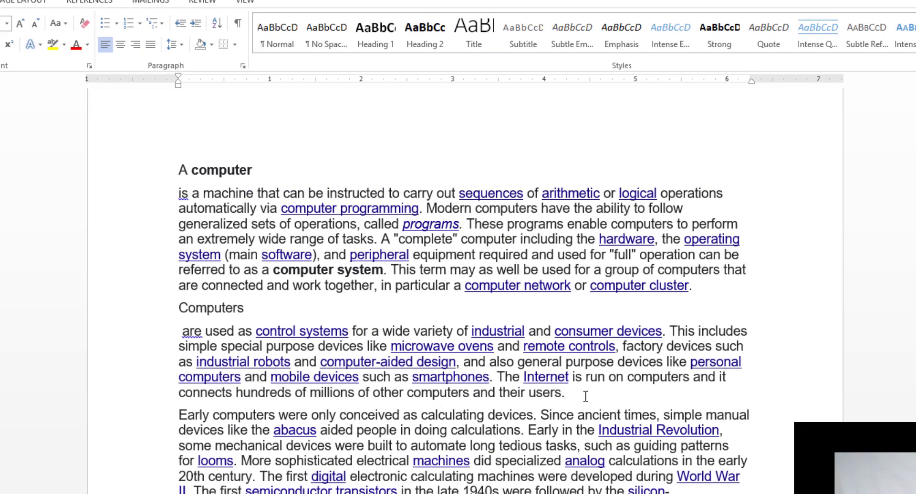
key("Return")
key("Return")
scroll(235, 409, "down", 2)
scroll(235, 409, "down", 3)
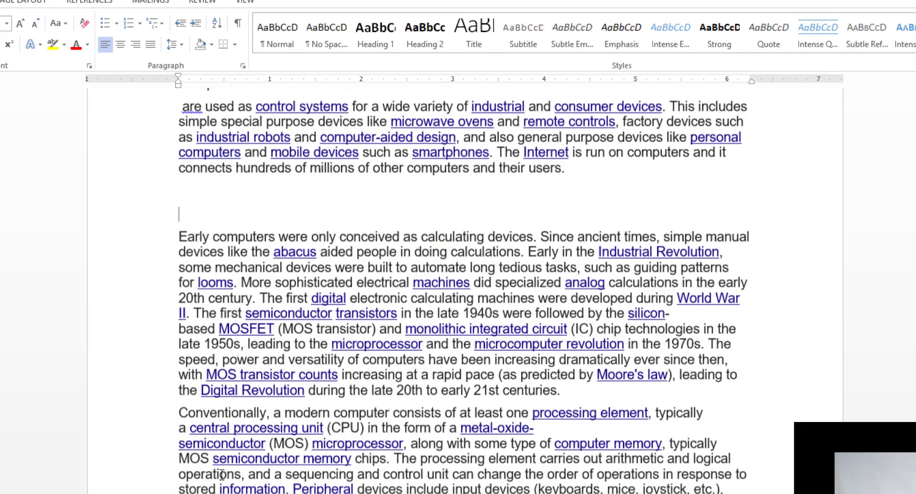
key("Return")
key("Return")
scroll(256, 486, "down", 5)
scroll(255, 485, "down", 1)
scroll(255, 486, "up", 8)
scroll(255, 485, "up", 2)
scroll(256, 485, "up", 5)
scroll(256, 485, "up", 1)
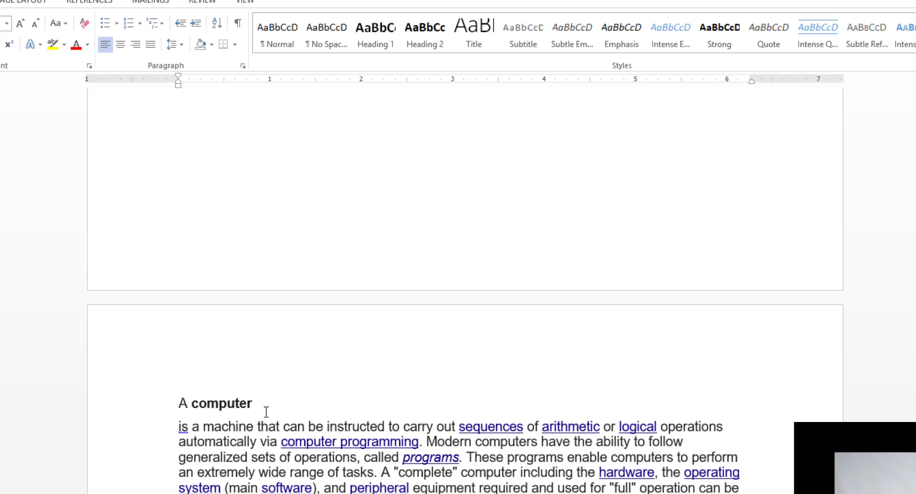
Make the 'A computer' line a Heading 1 title
left_click_drag(263, 404, 178, 402)
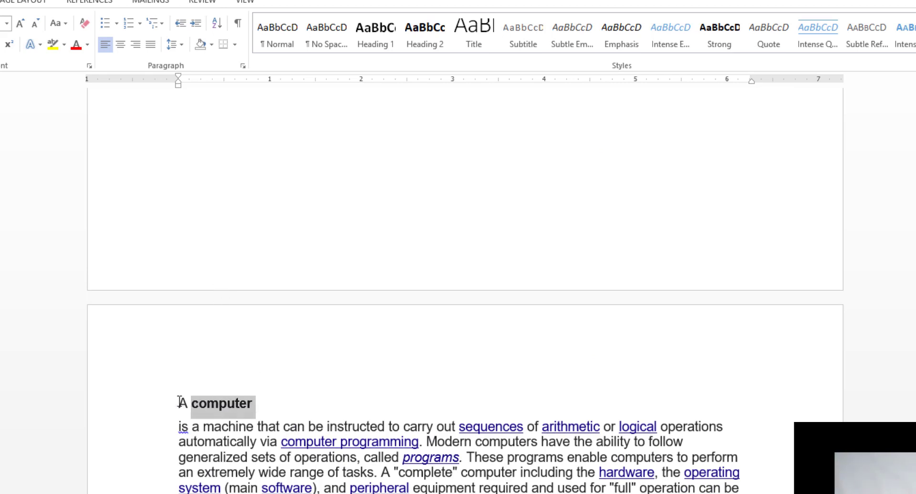
left_click(371, 35)
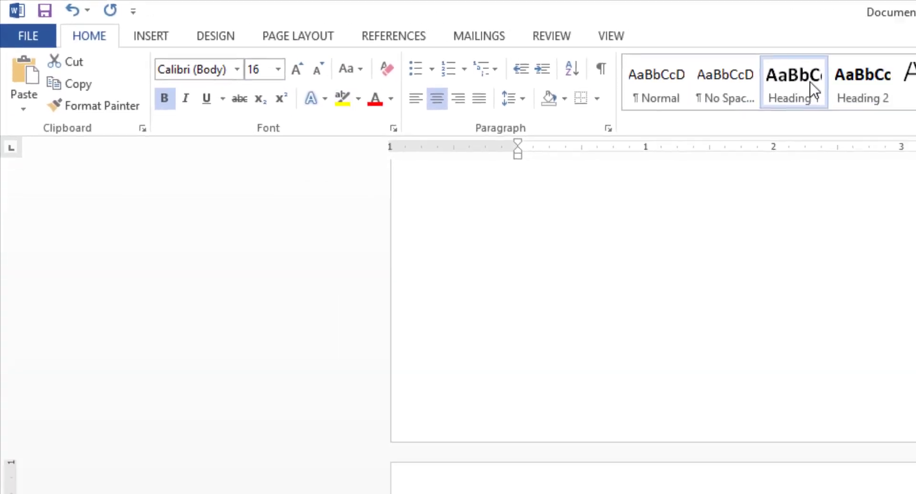
right_click(810, 82)
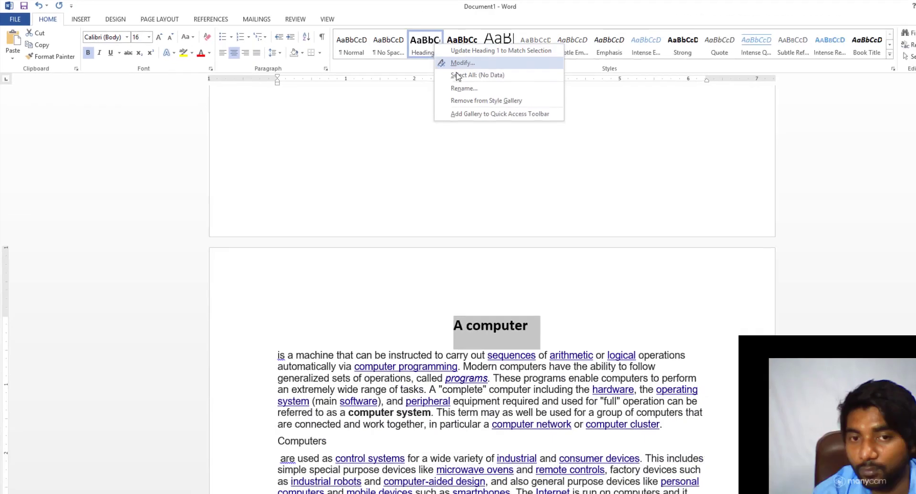
key("Escape")
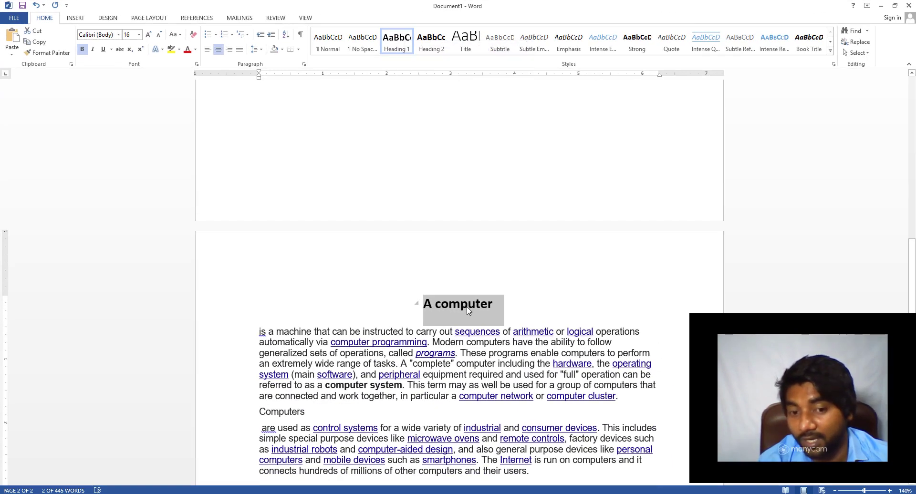
Apply the Normal style to the first body paragraph under 'A computer'
scroll(467, 310, "down", 2)
scroll(438, 355, "down", 1)
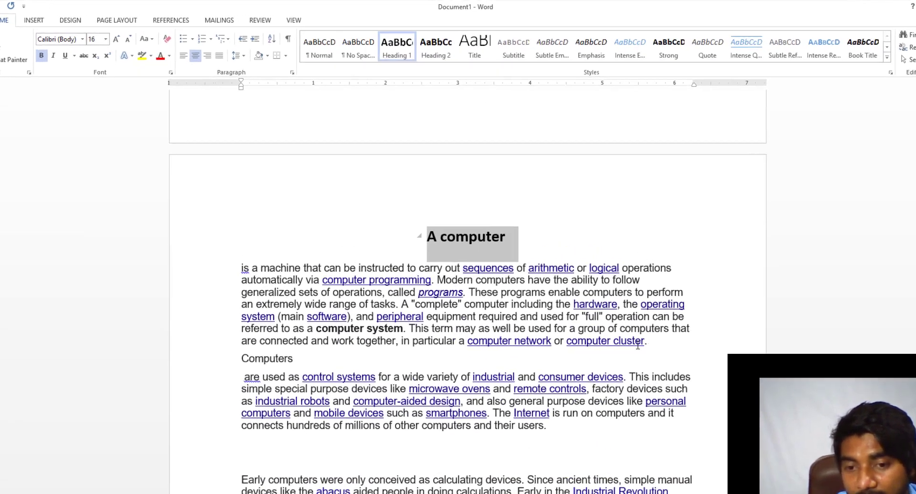
left_click_drag(618, 302, 330, 254)
mouse_move(302, 355)
left_mouse_down()
mouse_move(227, 319)
mouse_move(203, 329)
left_mouse_up()
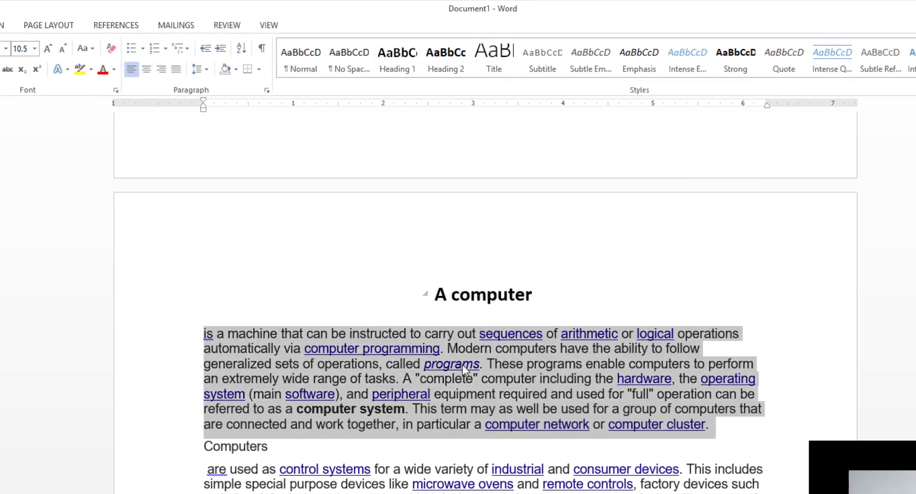
left_click(284, 59)
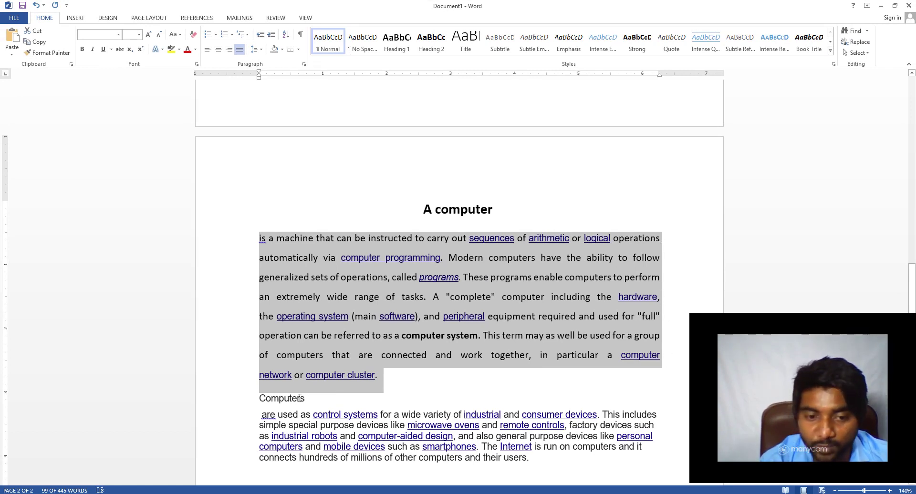
left_click(432, 405)
Select the 'Computers' line further down
scroll(405, 398, "down", 1)
scroll(376, 392, "down", 1)
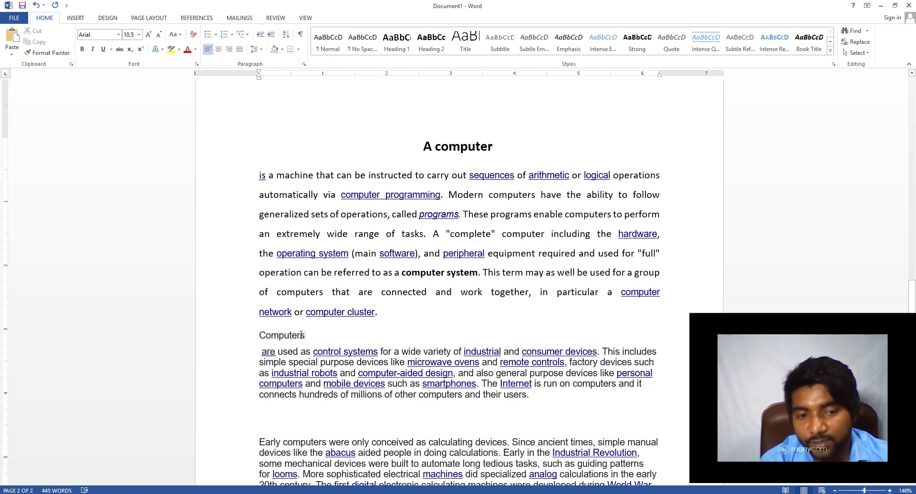
left_click_drag(303, 335, 250, 334)
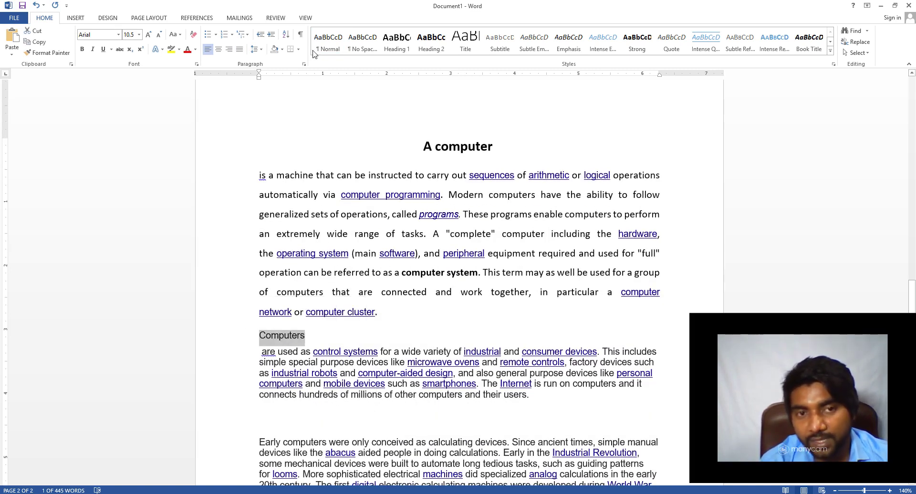
Make 'Computers' a Heading 1 and restyle its paragraph as justified, 1.5-spaced Normal text
left_click(399, 44)
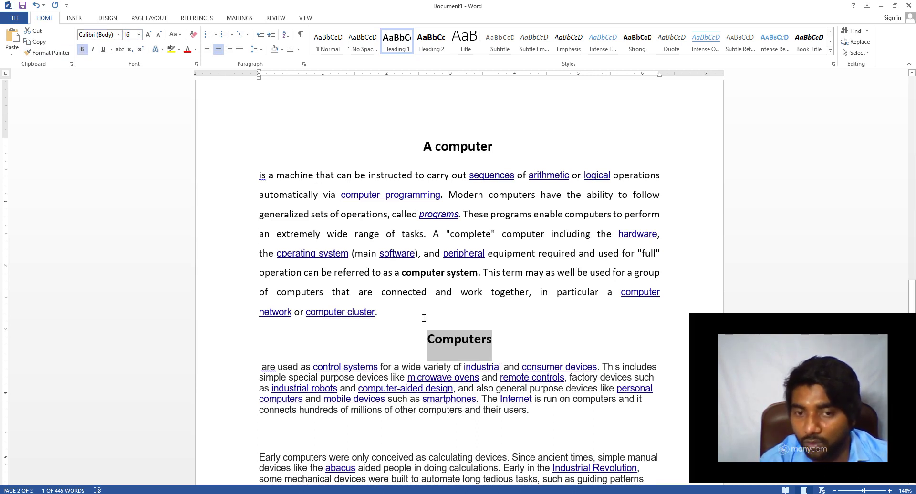
scroll(424, 319, "down", 2)
left_click_drag(535, 346, 268, 304)
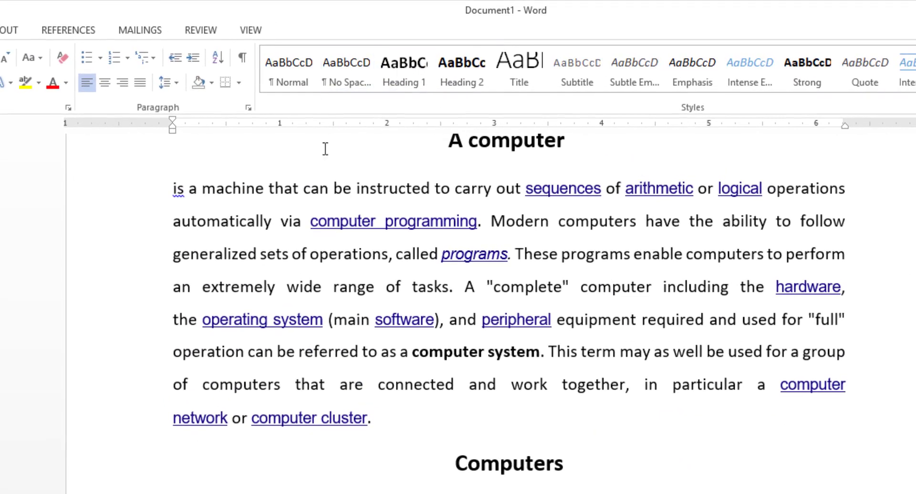
left_click(289, 74)
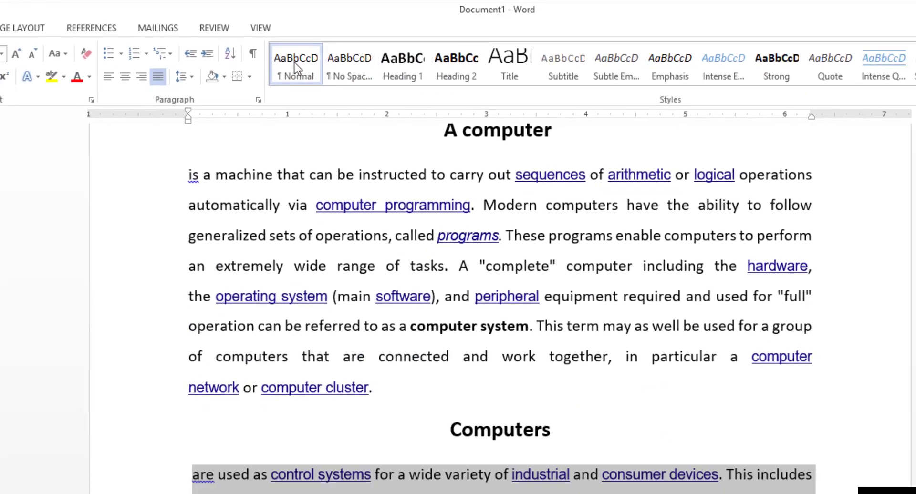
left_click(493, 363)
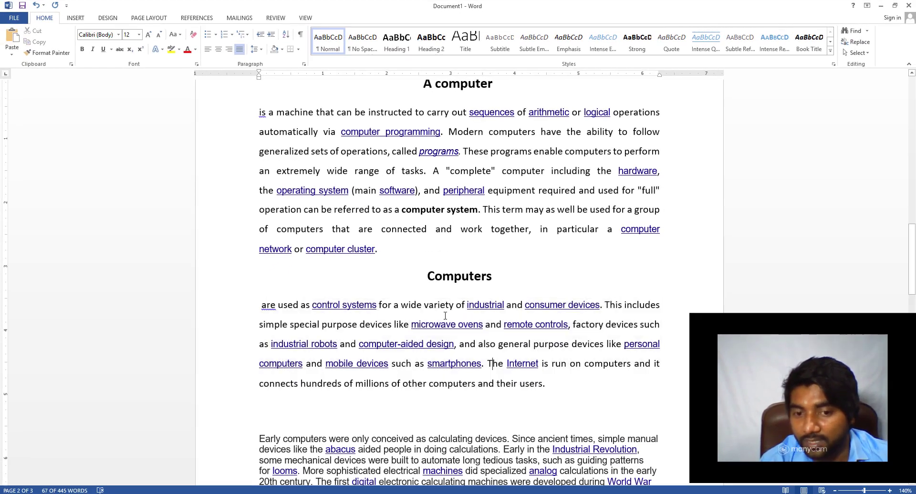
Put the insertion point right after the word 'Early' further down
scroll(445, 315, "down", 2)
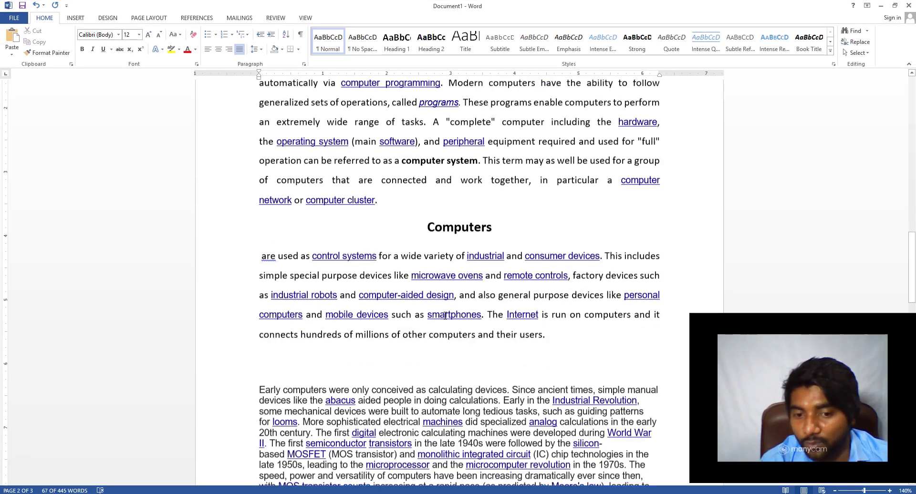
scroll(285, 315, "down", 2)
left_click(281, 344)
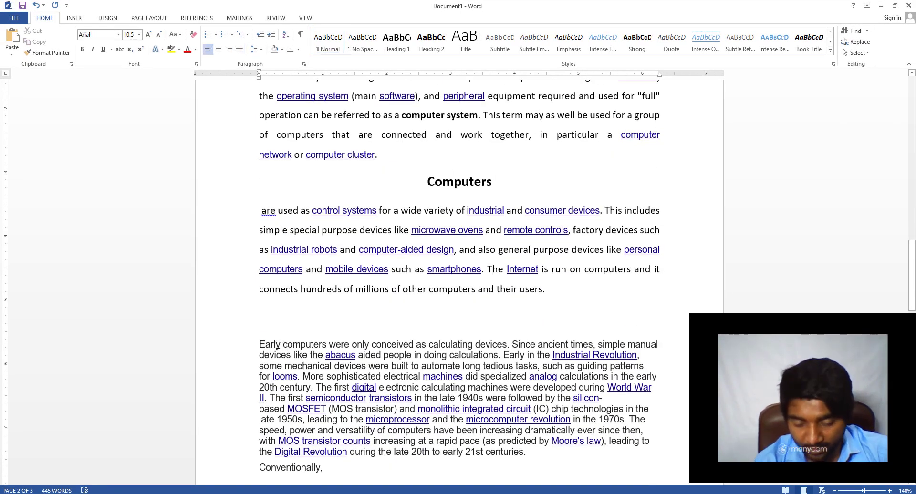
Put 'Early' on its own line and make it a Heading 2 title
key("Return")
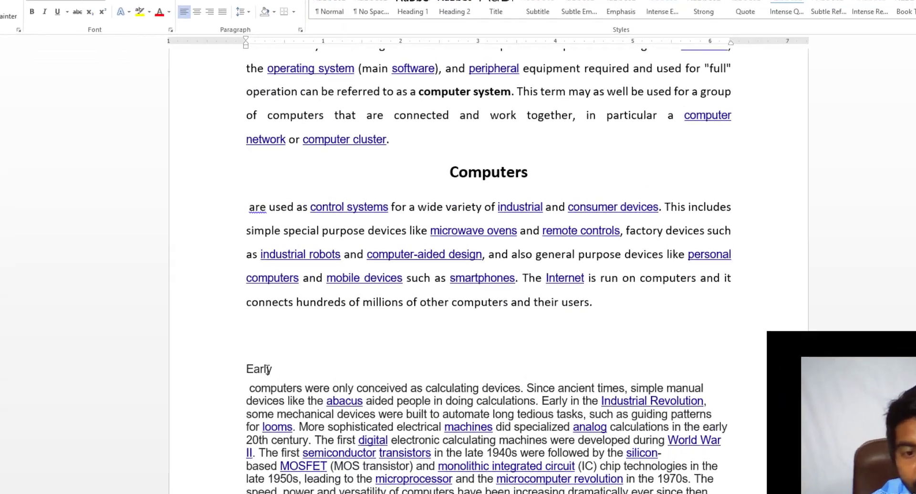
left_click_drag(270, 368, 233, 369)
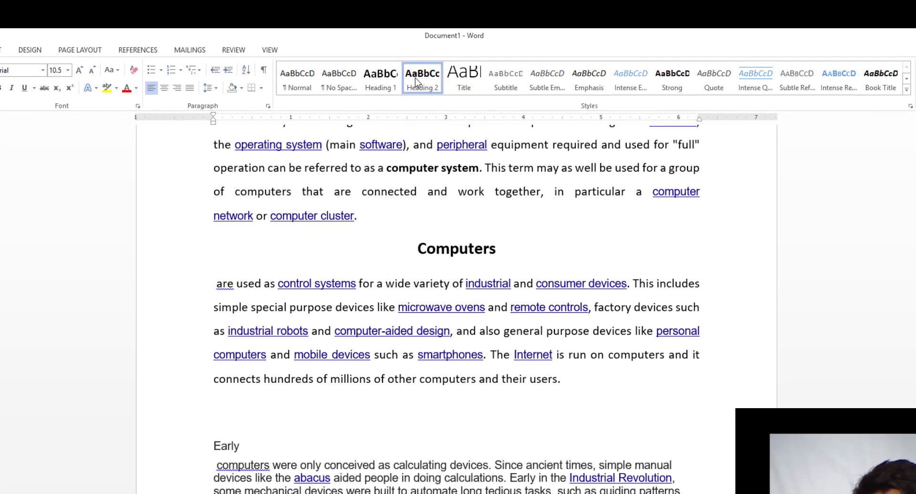
left_click(415, 79)
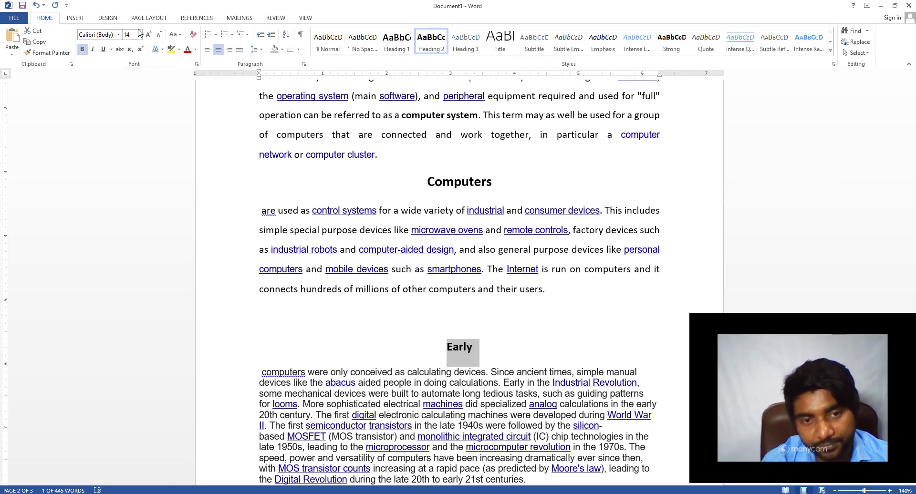
Apply the Normal style to the paragraph under the 'Early' heading
scroll(308, 331, "down", 3)
scroll(307, 331, "down", 2)
left_click(249, 339)
left_click_drag(250, 338, 250, 312)
left_click(332, 345)
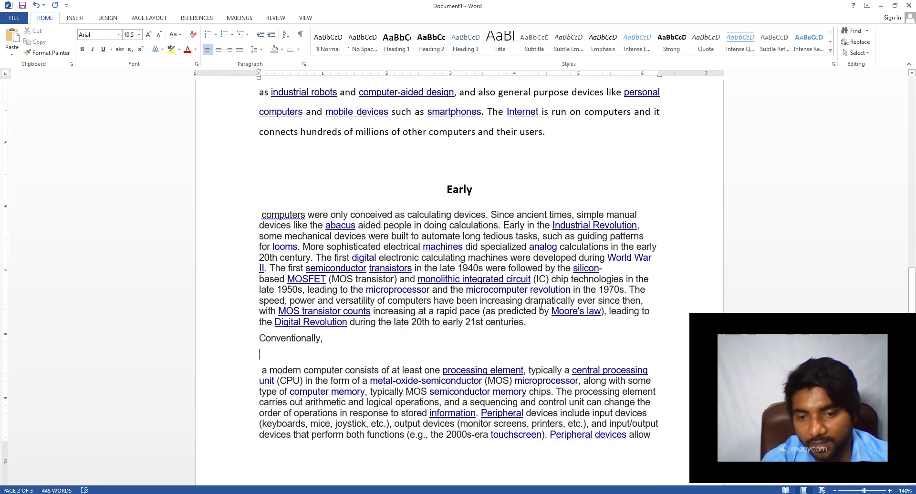
left_click_drag(526, 326, 261, 215)
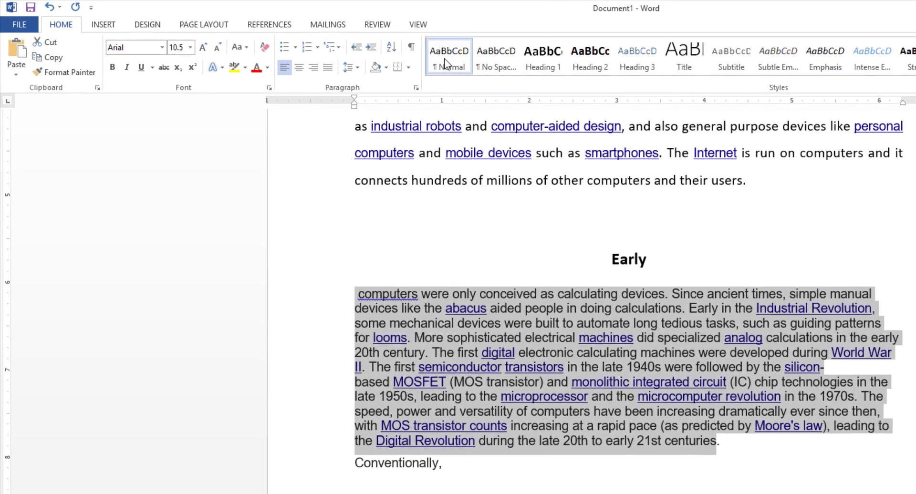
left_click(408, 58)
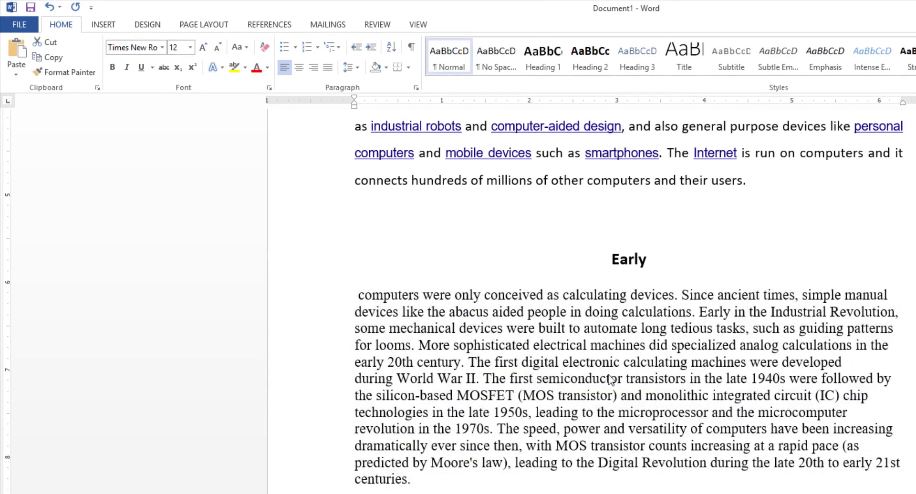
Make 'Conventionally,' a Heading 1 and reset the paragraph below to Normal
scroll(614, 450, "down", 5)
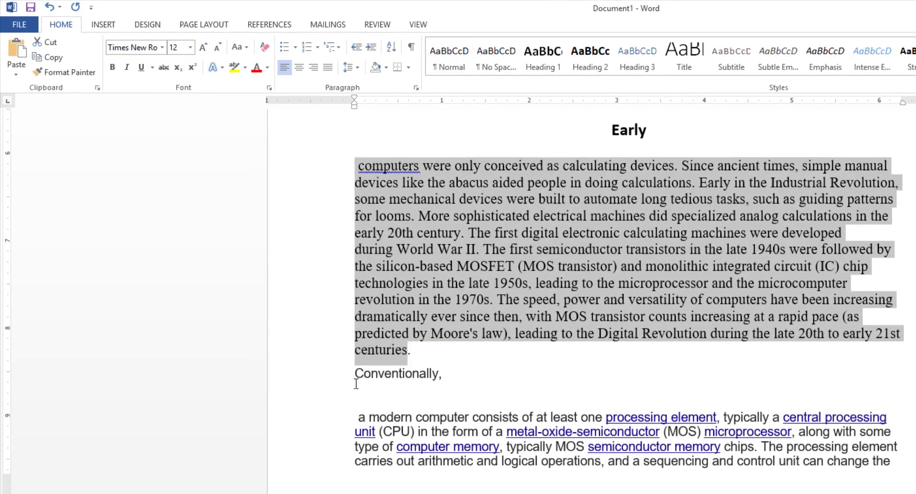
left_click(356, 379)
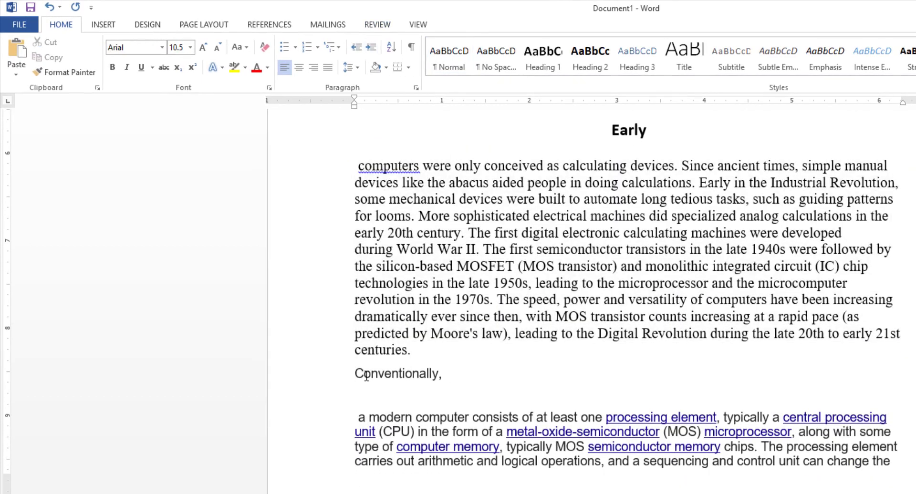
triple_click(366, 376)
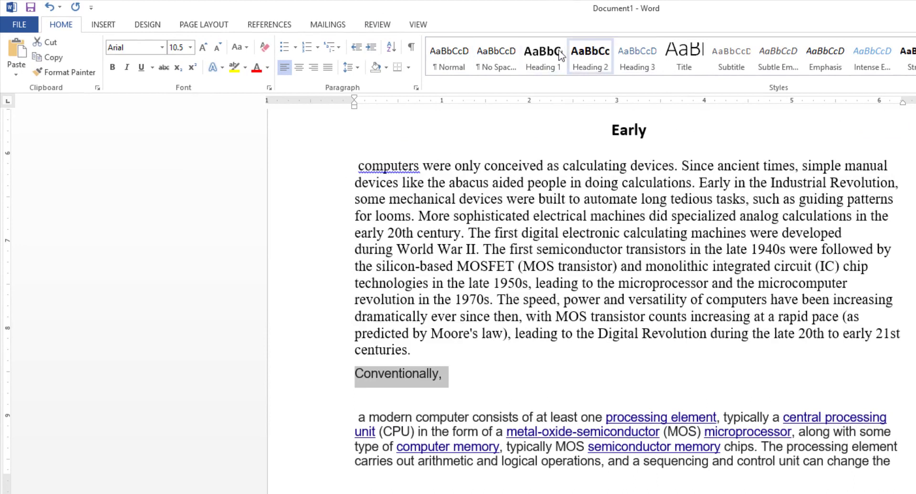
left_click(542, 58)
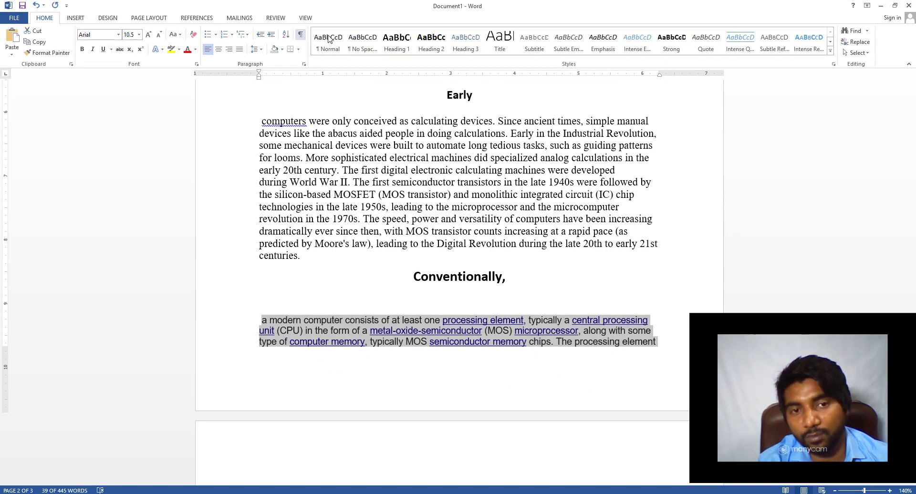
left_click(329, 38)
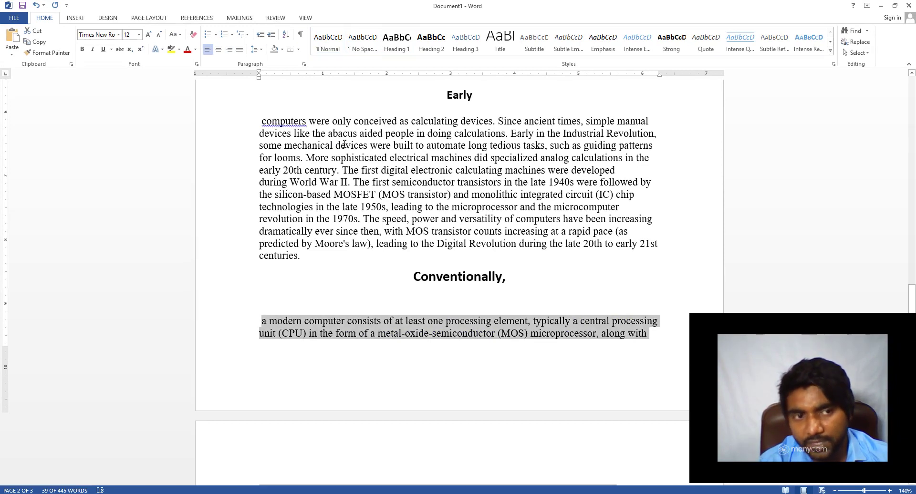
scroll(364, 255, "up", 3)
scroll(361, 261, "up", 2)
scroll(361, 266, "up", 3)
scroll(361, 266, "up", 2)
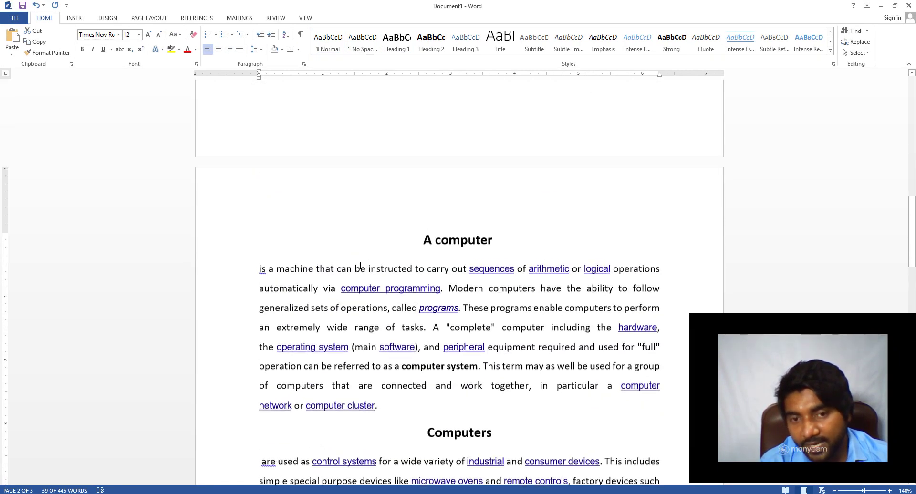
scroll(361, 266, "up", 2)
scroll(361, 265, "down", 2)
scroll(382, 257, "down", 1)
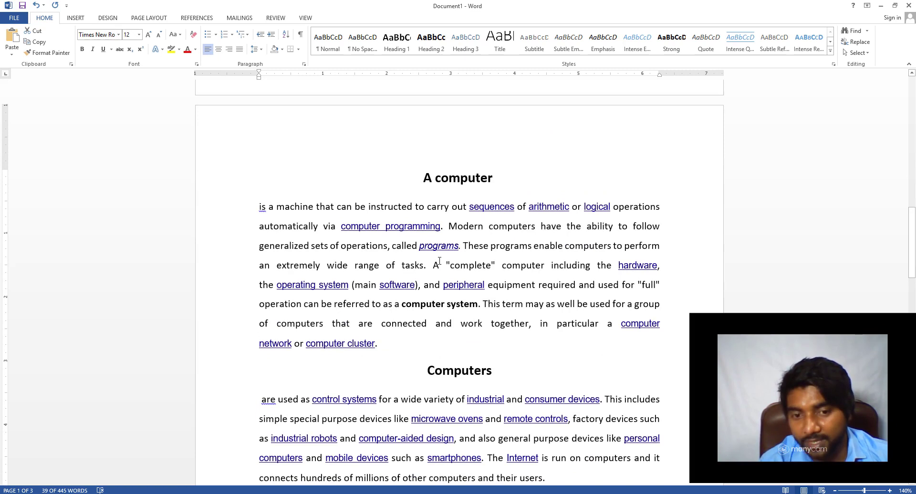
Insert the thumbs-up smiley picture before 'complete' in the A computer paragraph
left_click(440, 265)
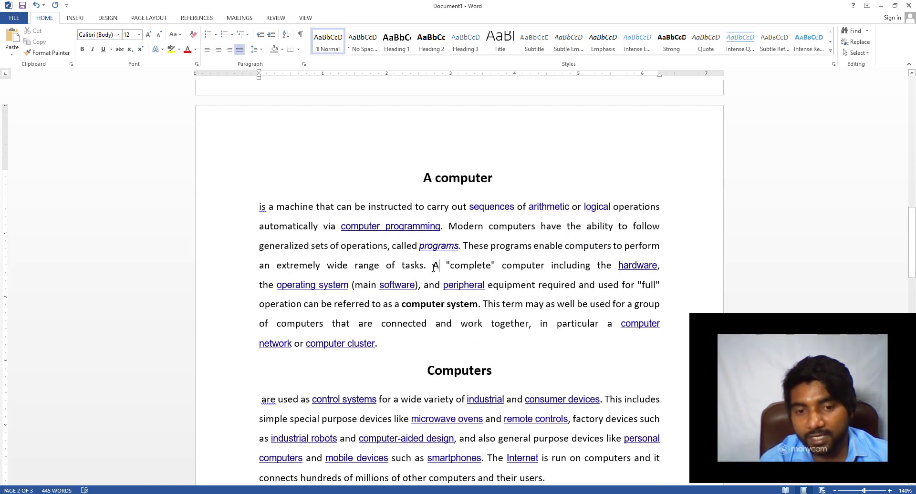
left_click(76, 18)
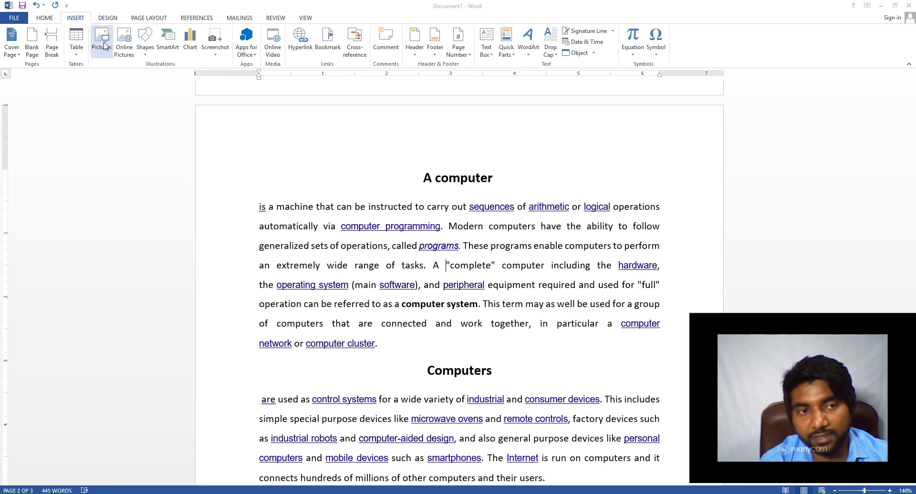
left_click(104, 44)
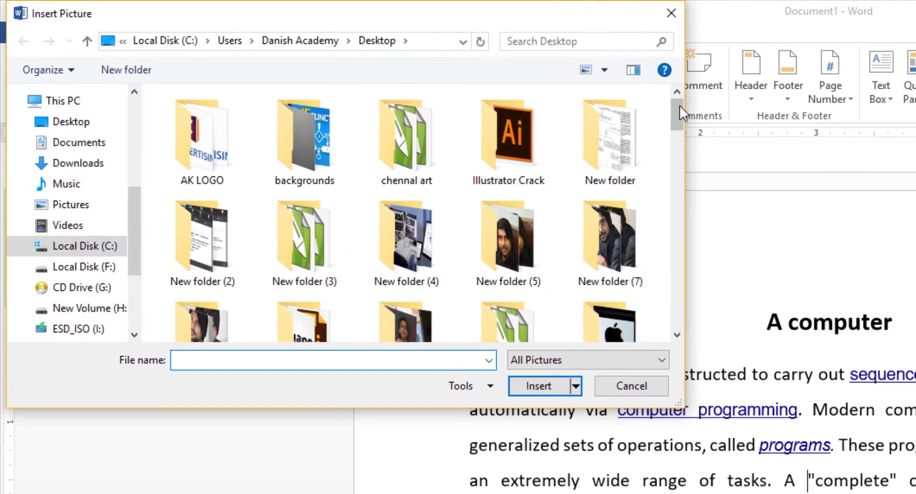
left_click_drag(680, 105, 688, 230)
left_click(429, 143)
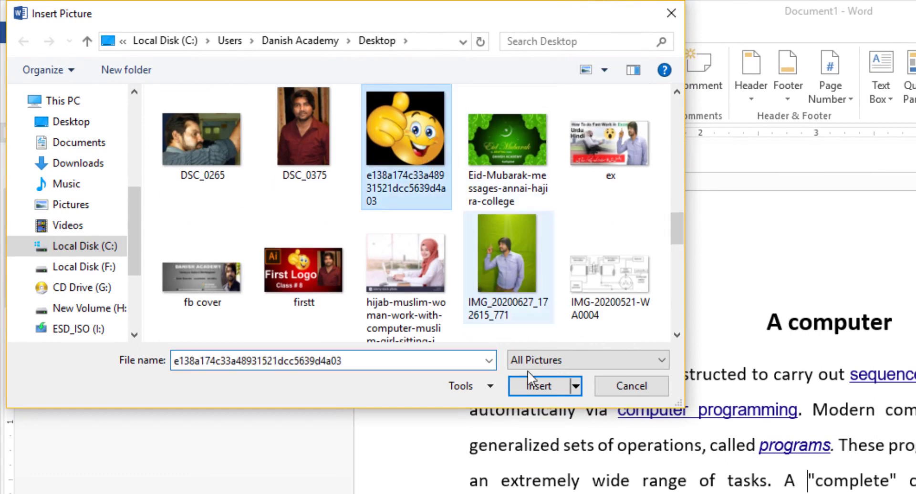
left_click(540, 392)
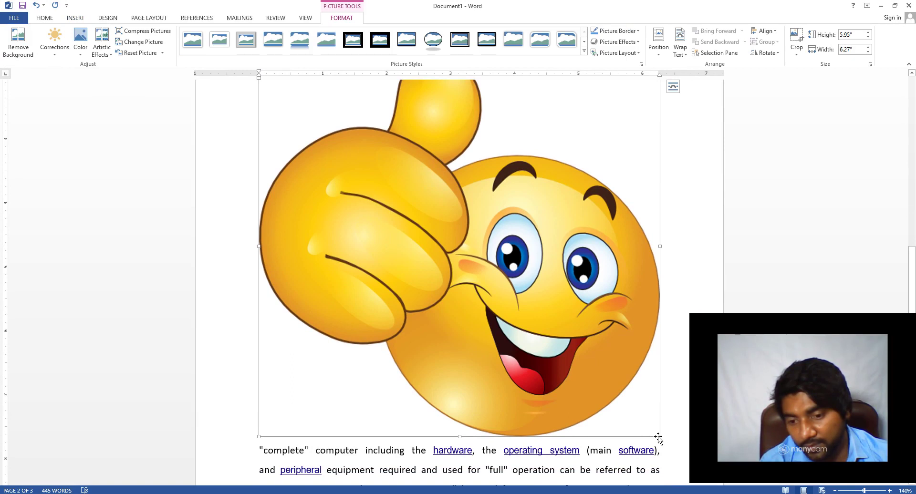
Shrink the smiley picture to about 1.27 by 1.34 inches
left_click_drag(659, 437, 345, 133)
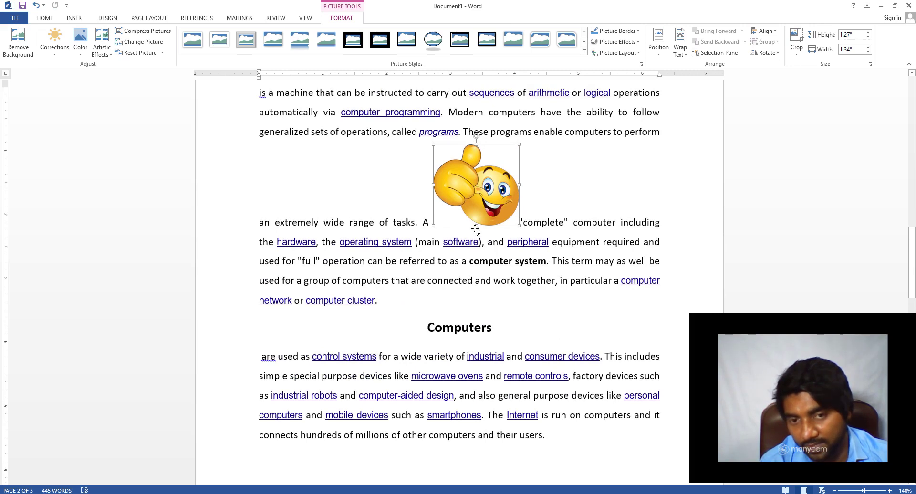
scroll(477, 190, "up", 3)
left_click_drag(498, 268, 517, 224)
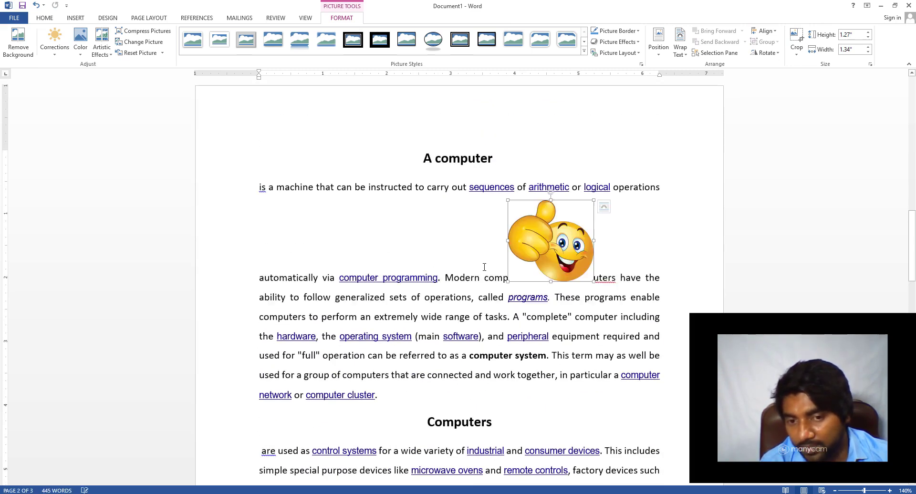
Set the smiley's text wrapping to Square and move it to the paragraph's right edge
right_click(549, 228)
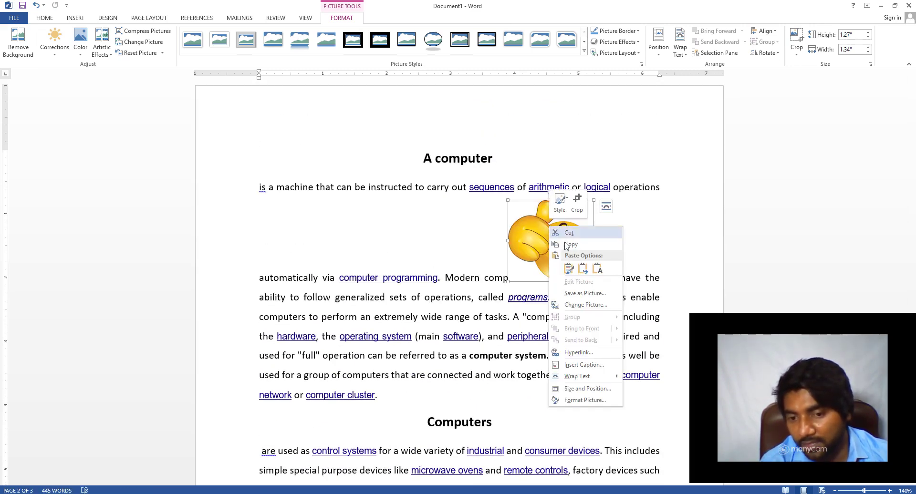
mouse_move(486, 401)
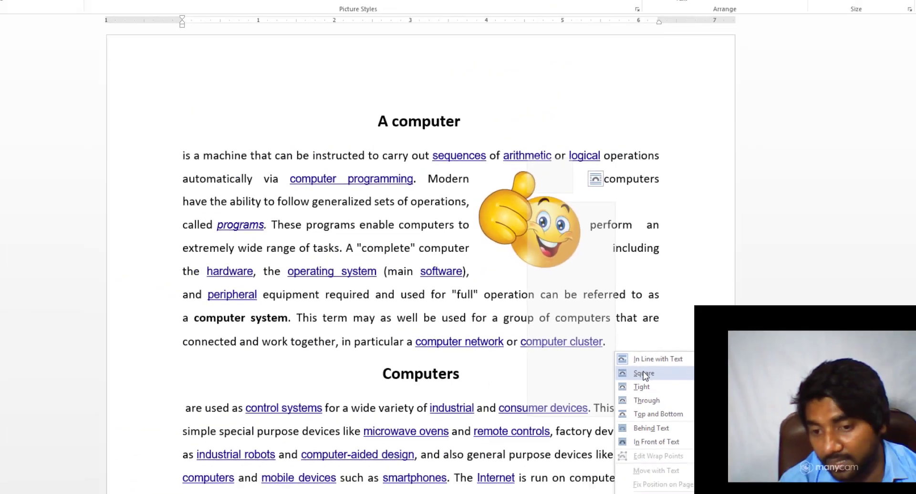
left_click(644, 389)
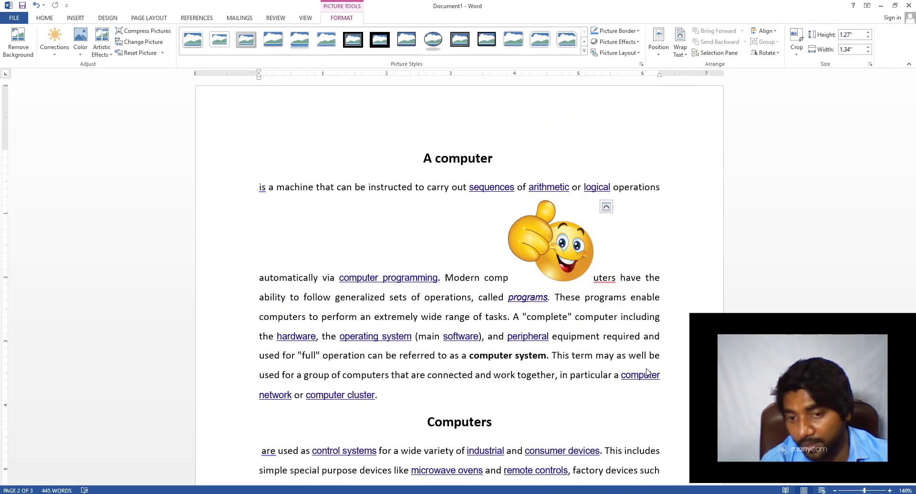
left_click_drag(594, 235, 628, 220)
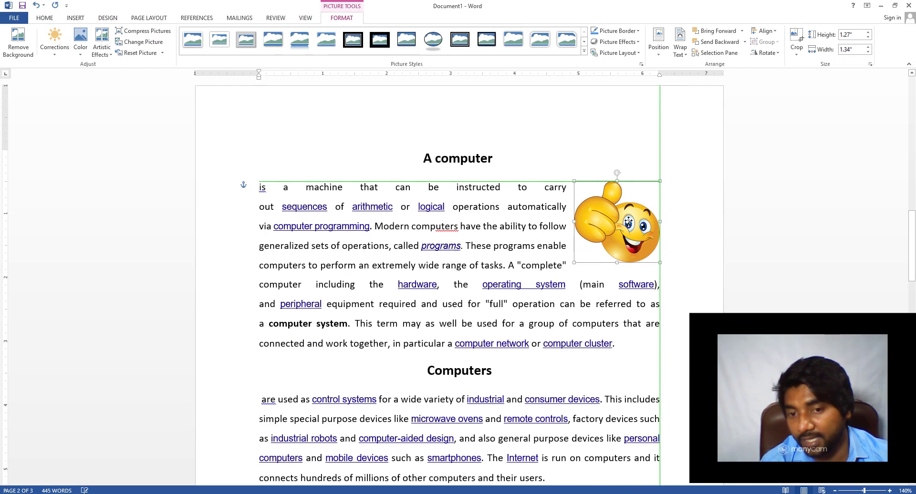
left_click(571, 245)
scroll(468, 338, "down", 2)
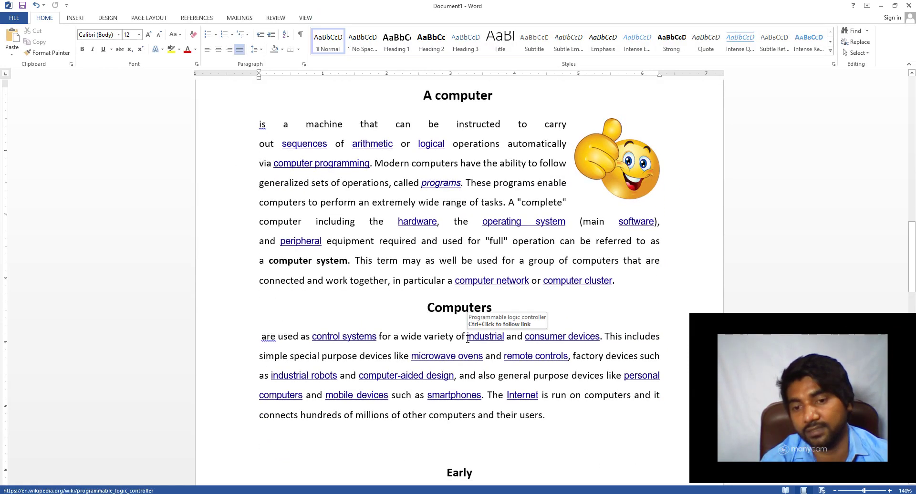
scroll(468, 338, "down", 3)
Delete the smiley picture, then select the 'A computer' and 'Computers' text
scroll(466, 334, "up", 3)
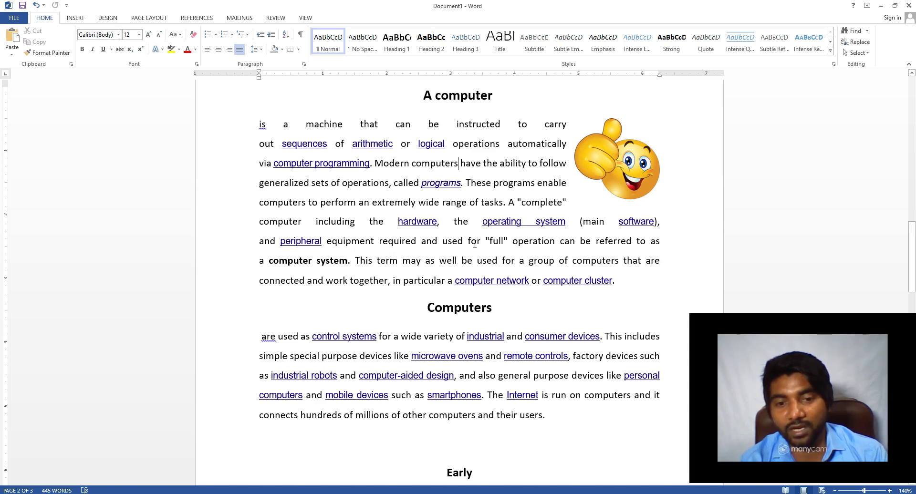
left_click(617, 151)
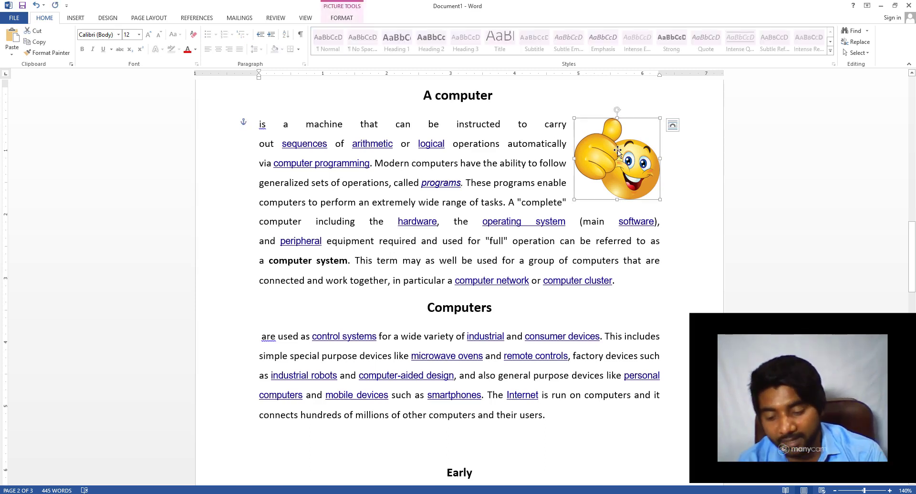
key("Delete")
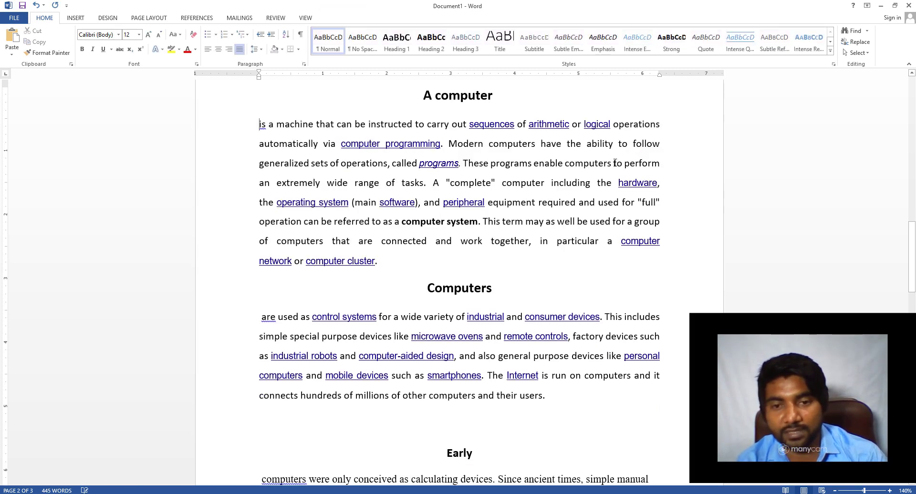
mouse_move(557, 389)
left_mouse_down()
mouse_move(190, 113)
mouse_move(191, 101)
left_mouse_up()
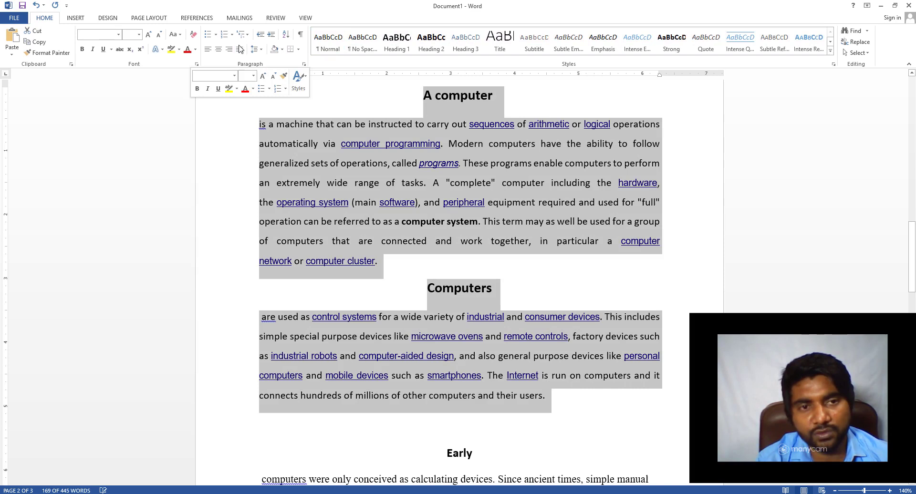
Check the word count of the selected A computer and Computers sections: 169 words
left_click(275, 17)
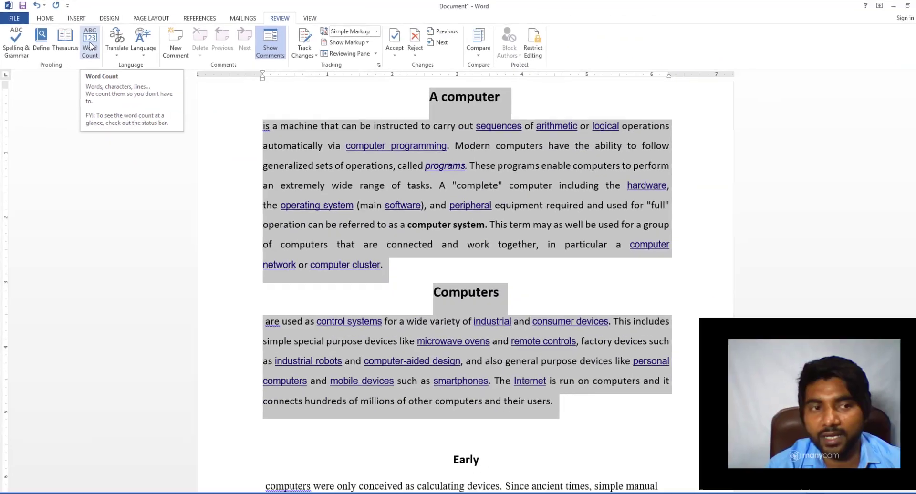
left_click(231, 108)
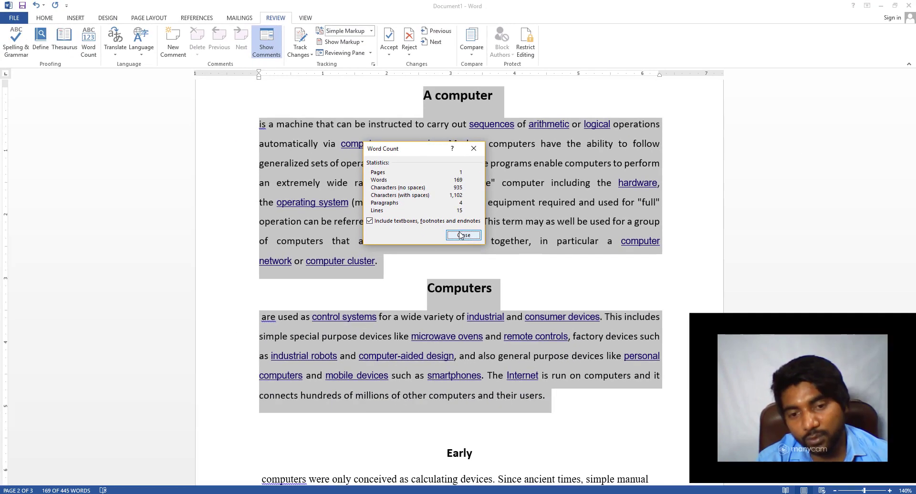
left_click(452, 236)
Select the Early paragraph and check its word count: 146 words
scroll(296, 337, "down", 5)
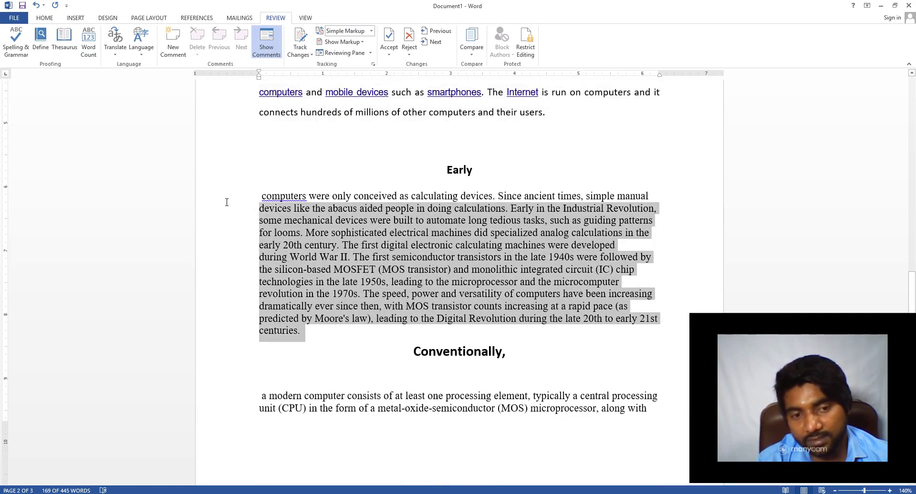
left_click_drag(227, 203, 228, 197)
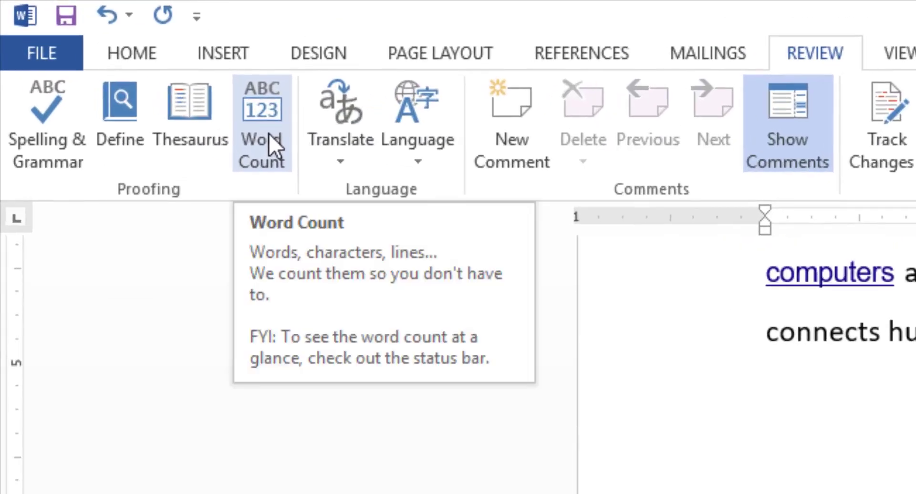
left_click(257, 129)
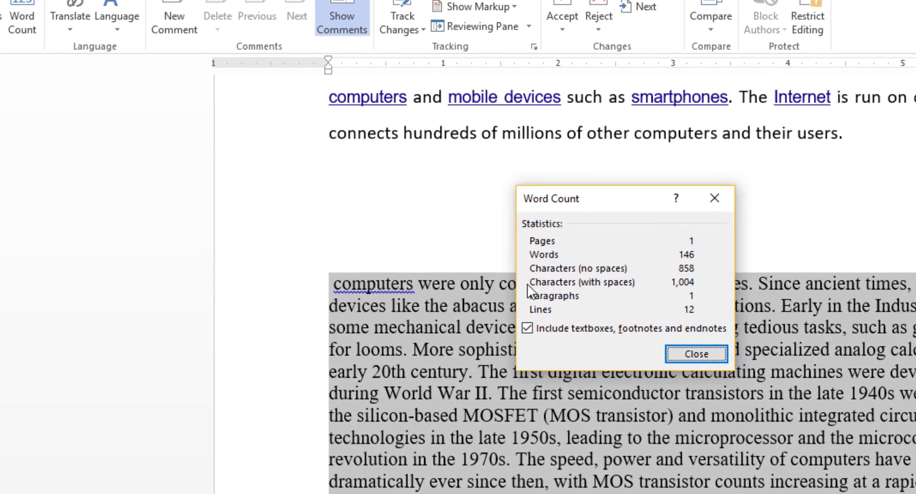
left_click(677, 355)
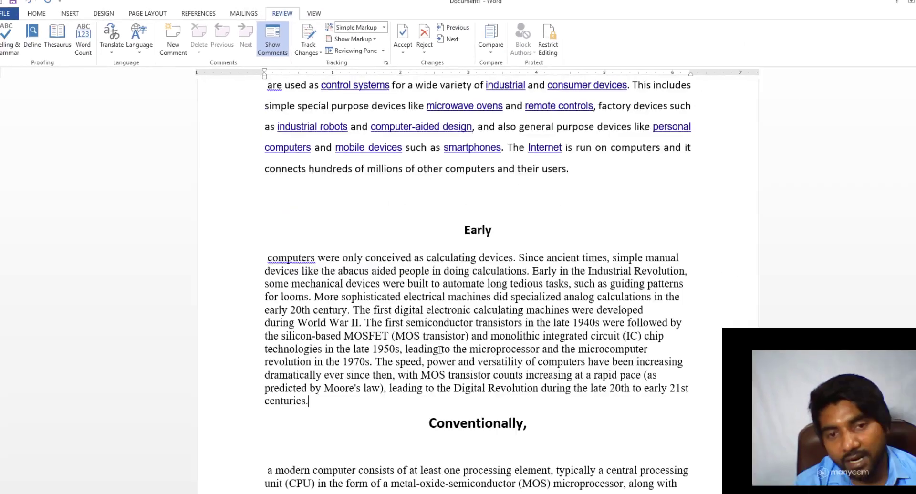
scroll(397, 329, "up", 5)
scroll(397, 329, "up", 4)
scroll(397, 329, "up", 1)
scroll(397, 329, "up", 3)
scroll(392, 288, "up", 5)
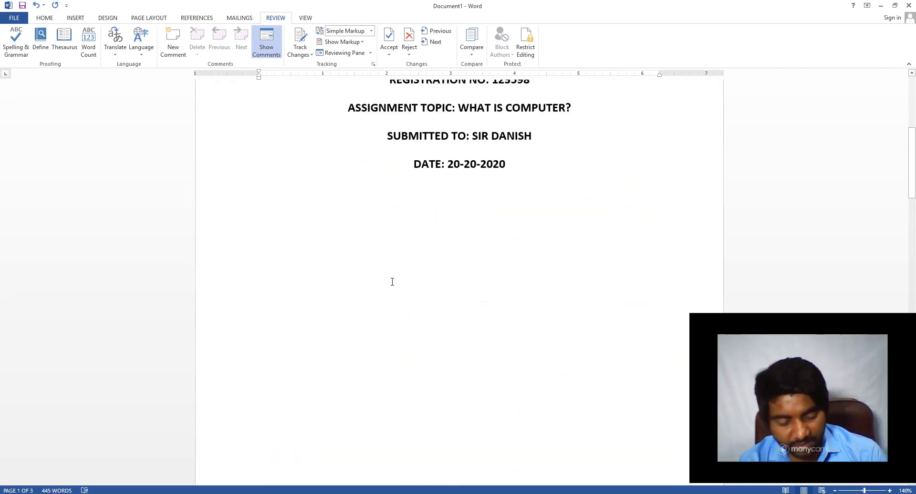
In Save As, pick the Desktop folder and enter the file name 'Danish Assign'
key("ctrl+s")
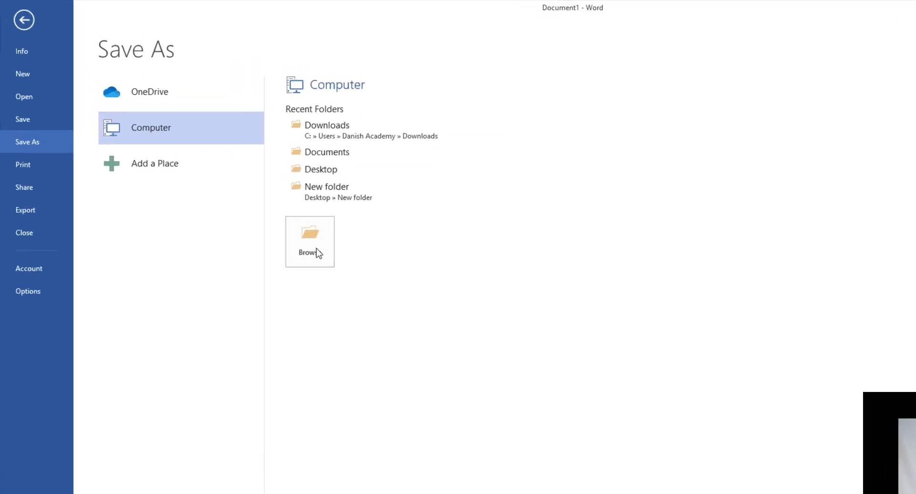
left_click(401, 294)
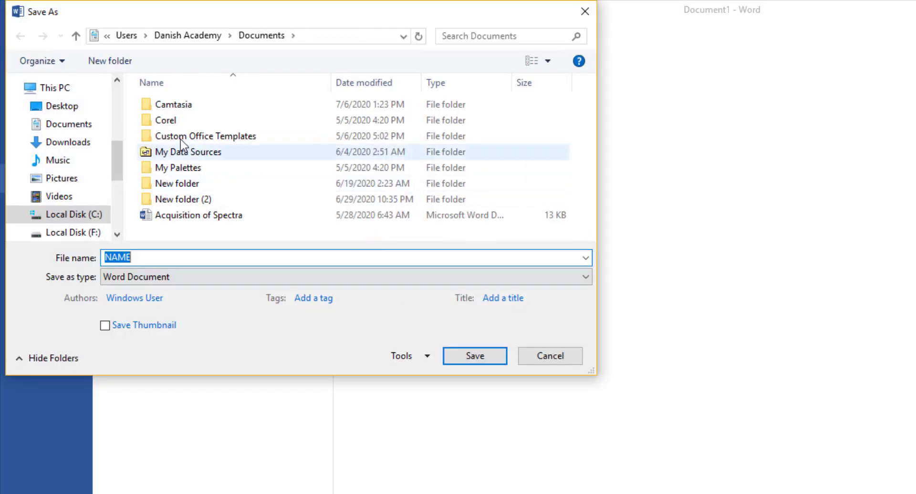
left_click_drag(117, 147, 117, 88)
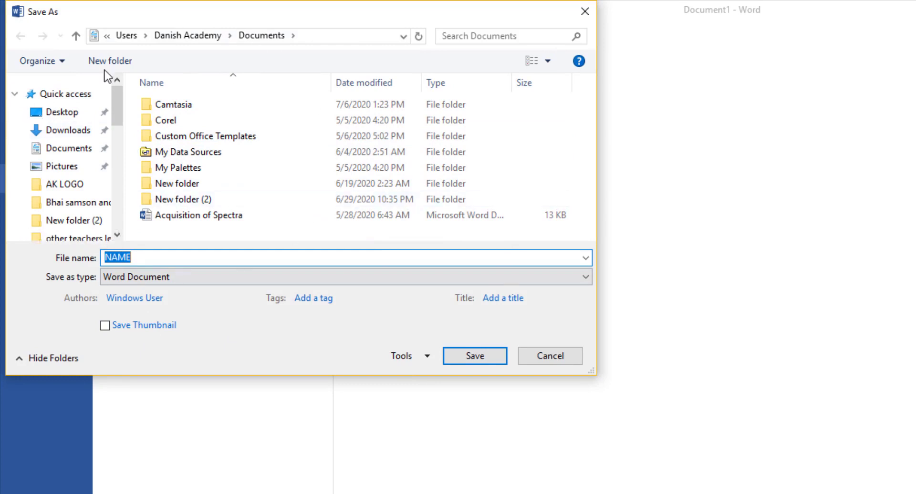
left_click(63, 113)
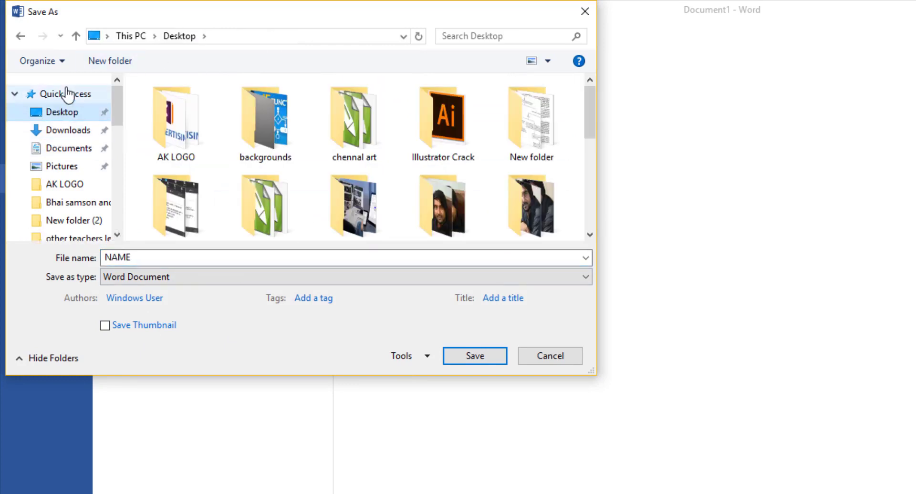
double_click(141, 262)
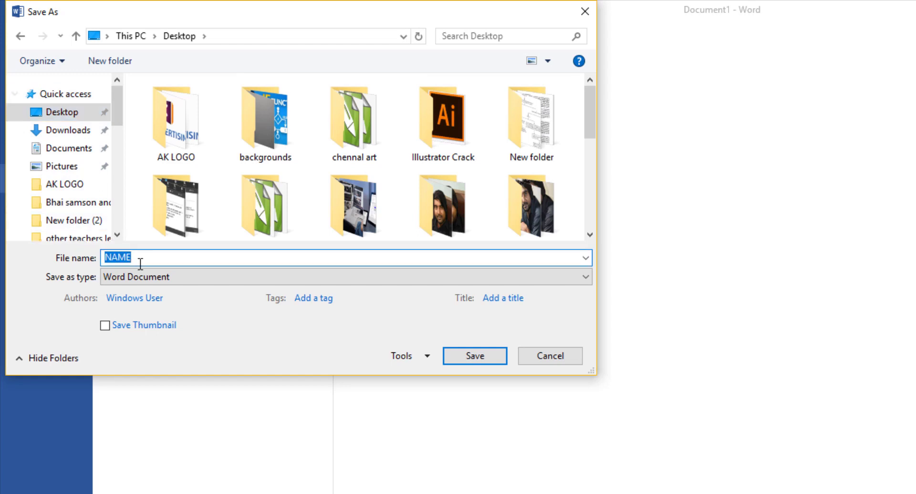
type("Danish Assign")
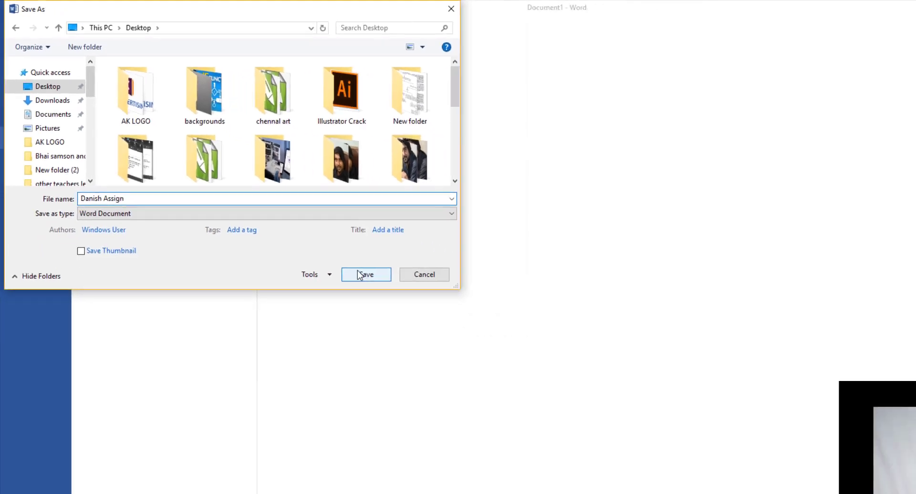
Set the file type to Word 97-2003 Document and save, then minimize Word
left_click(110, 175)
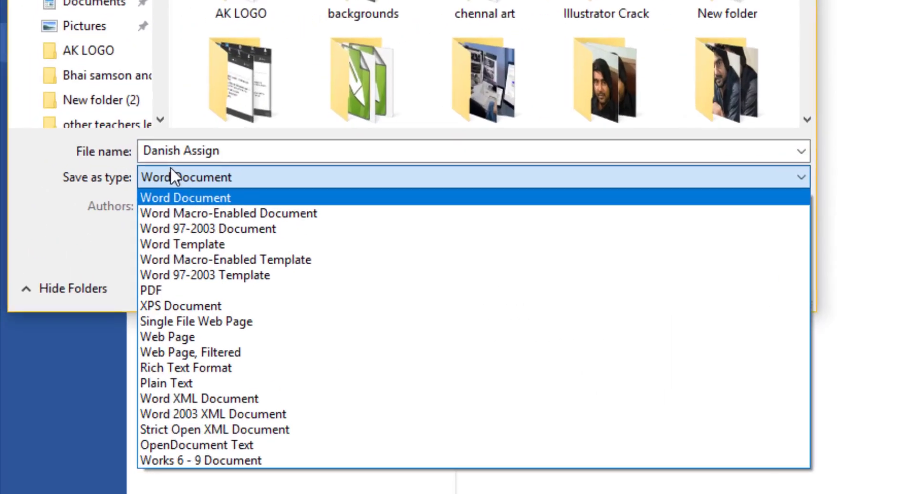
left_click(209, 233)
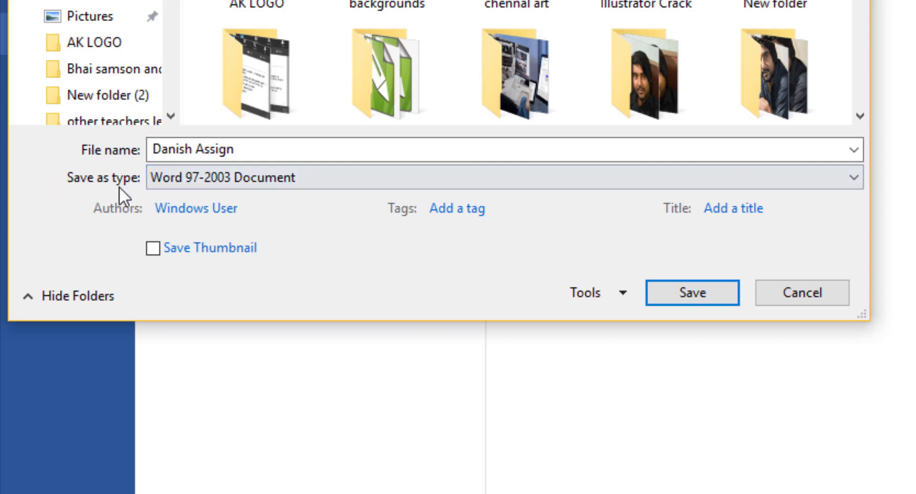
left_click(186, 176)
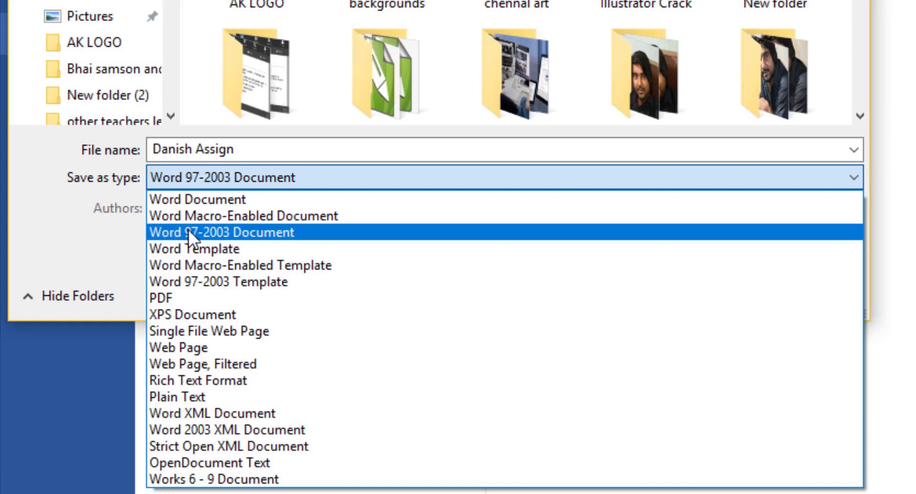
left_click(214, 229)
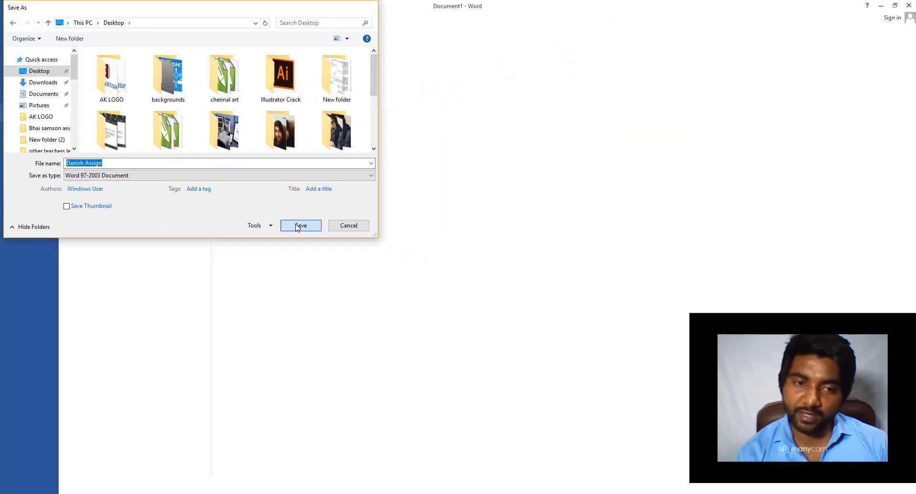
left_click(297, 226)
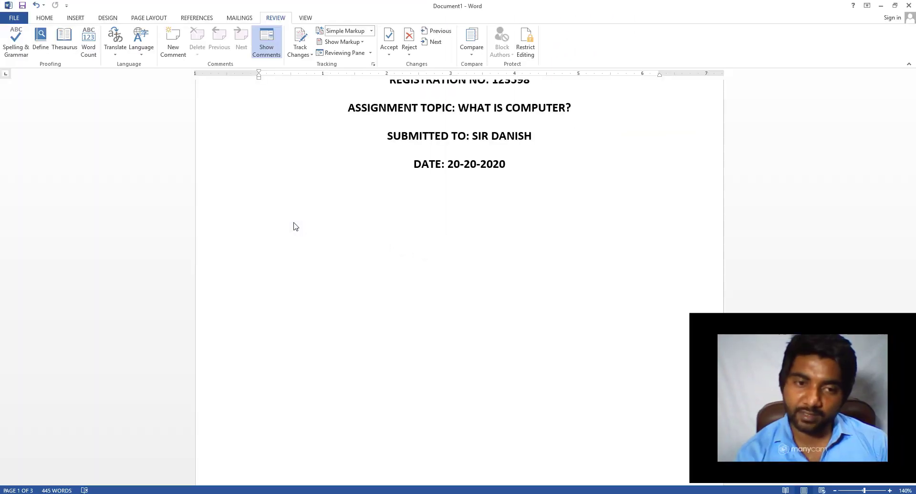
left_click(881, 6)
Open Danish Assign from the desktop and view its File Info page (1.21MB, 3 pages, 445 words)
left_click(862, 6)
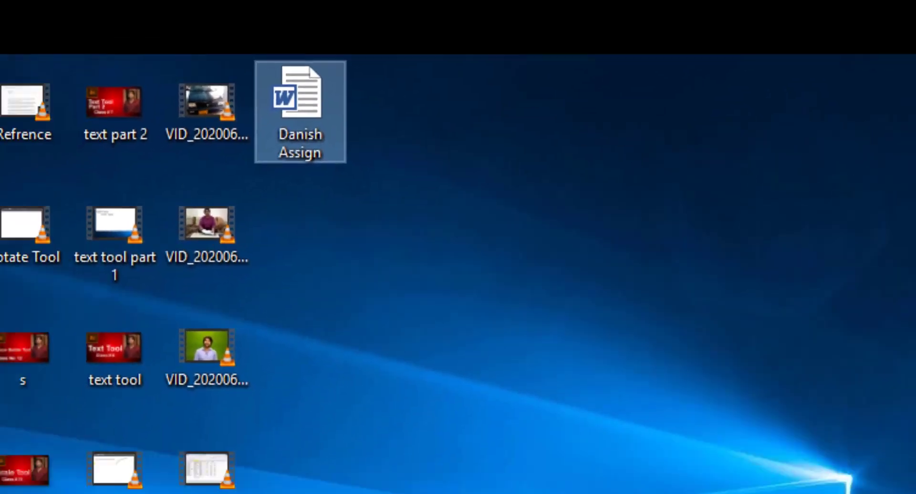
double_click(214, 136)
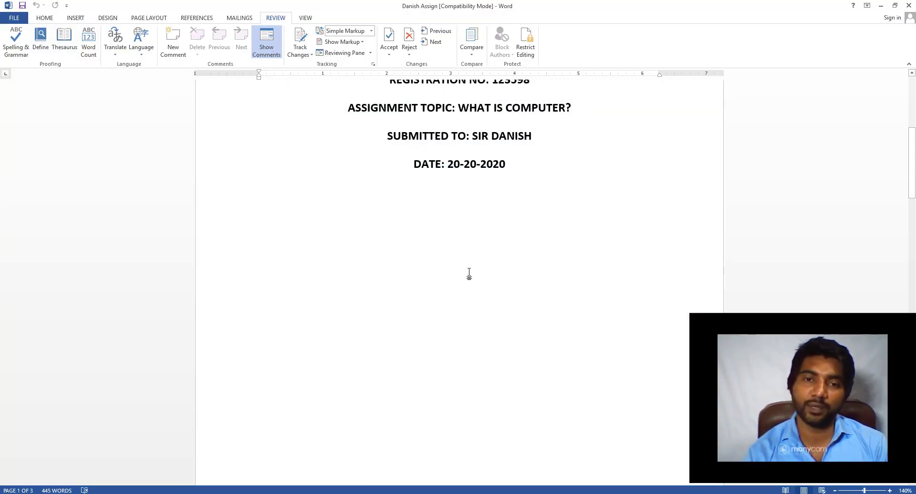
scroll(469, 271, "up", 3)
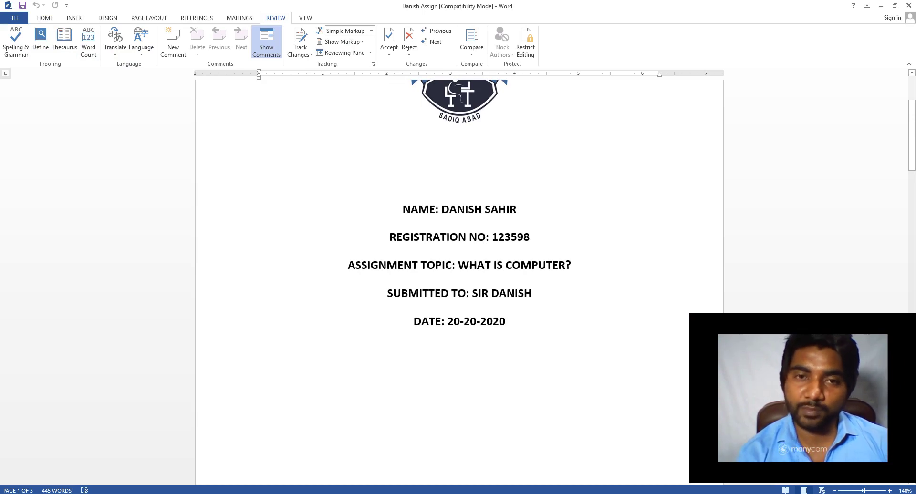
left_click(17, 19)
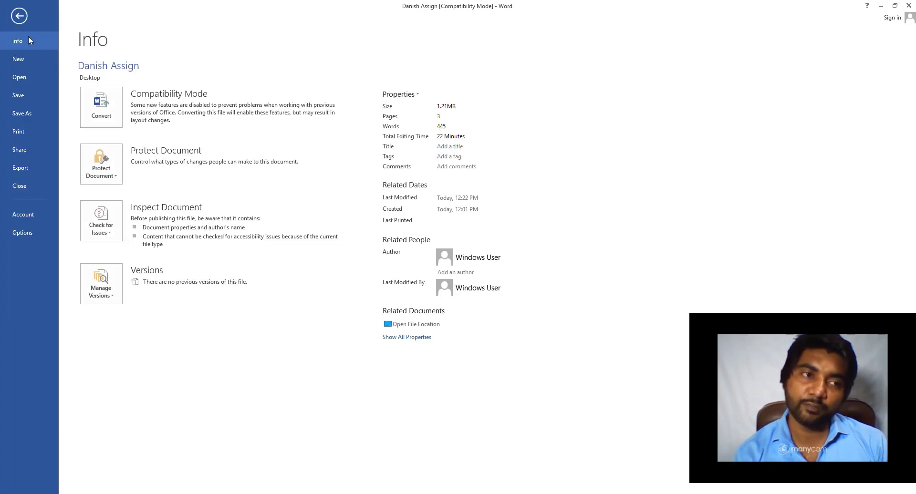
left_click(19, 15)
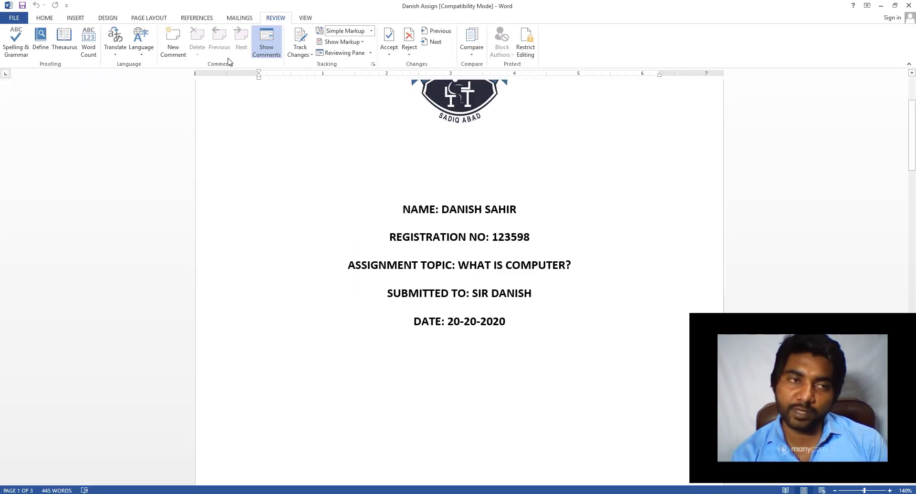
left_click(17, 17)
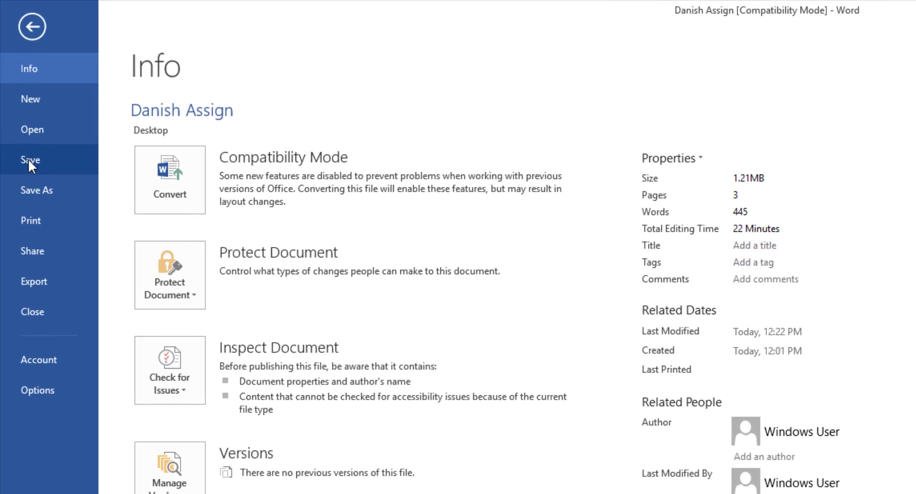
Export the document to the Desktop as a PDF named 'Danish Assign pdf'
left_click(56, 187)
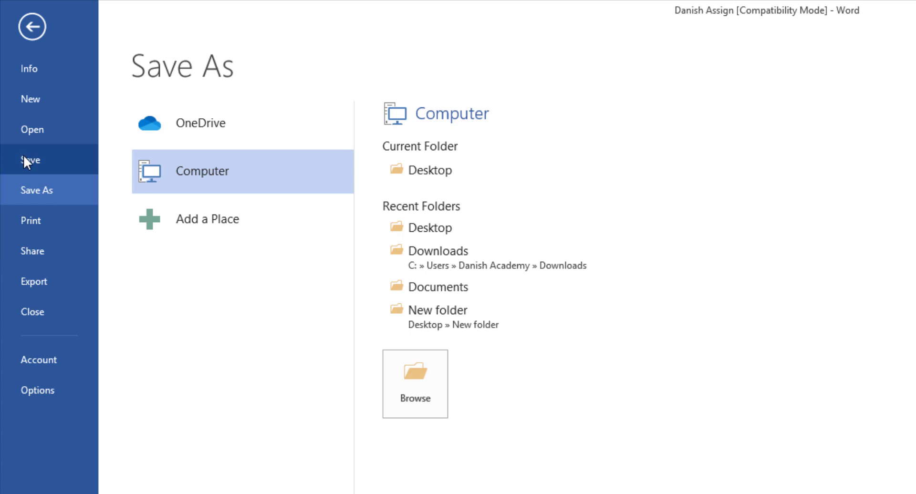
left_click(442, 374)
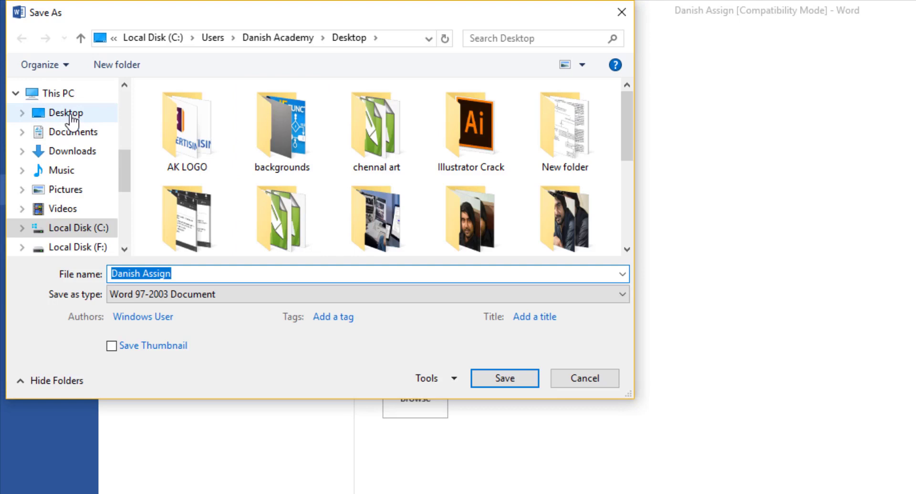
left_click(69, 115)
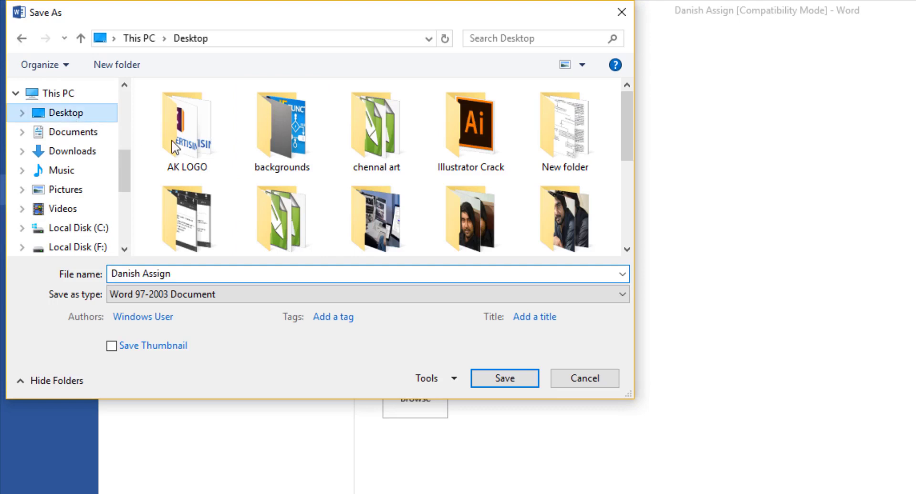
left_click(178, 274)
left_click(188, 272)
type("pdf")
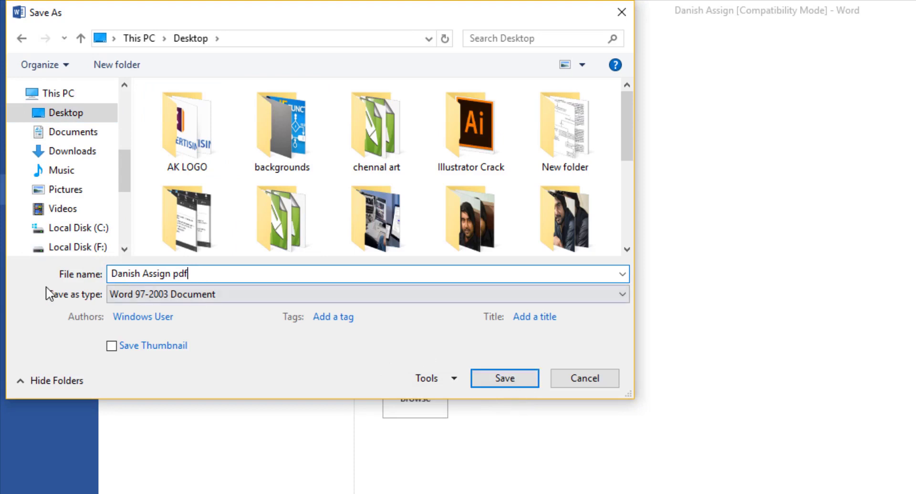
left_click(145, 295)
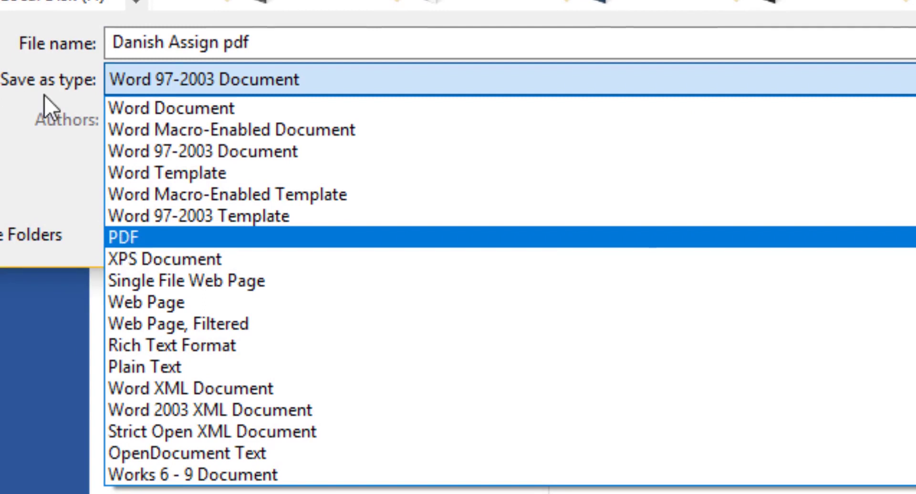
left_click(123, 234)
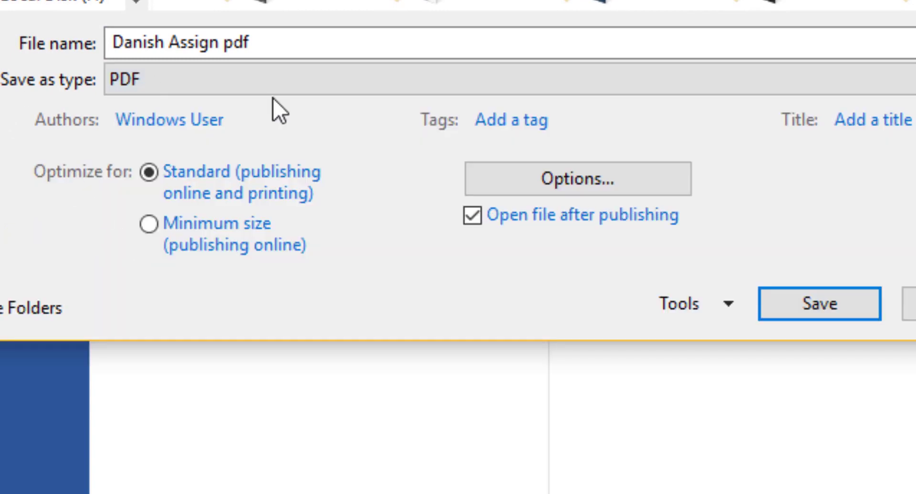
left_click(806, 305)
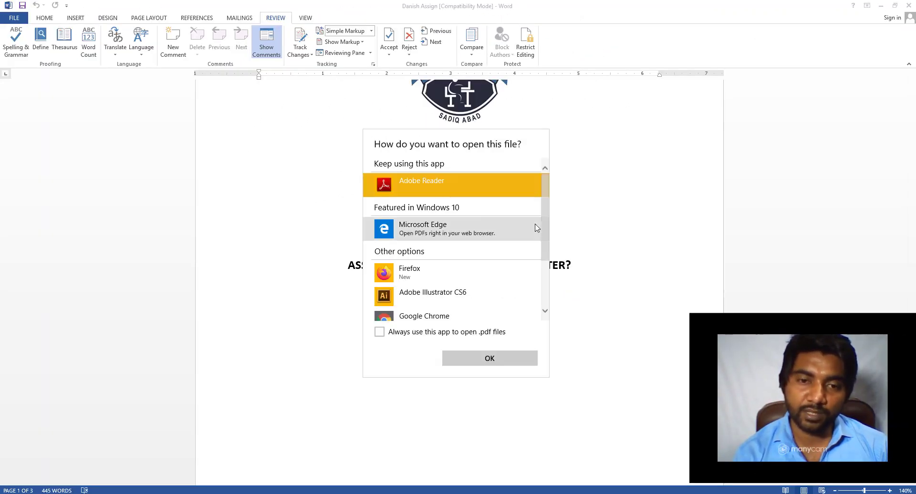
Open the newly exported PDF in Adobe Reader, close it, and minimize Word
left_click(480, 362)
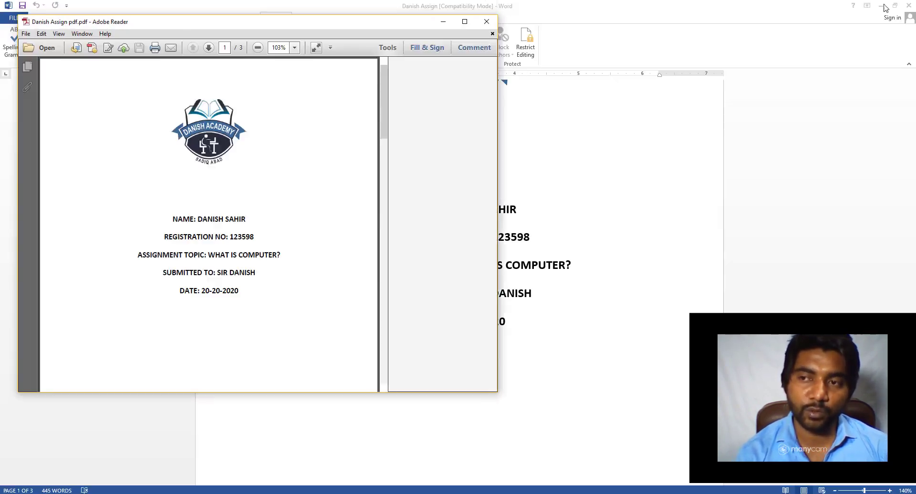
left_click(485, 19)
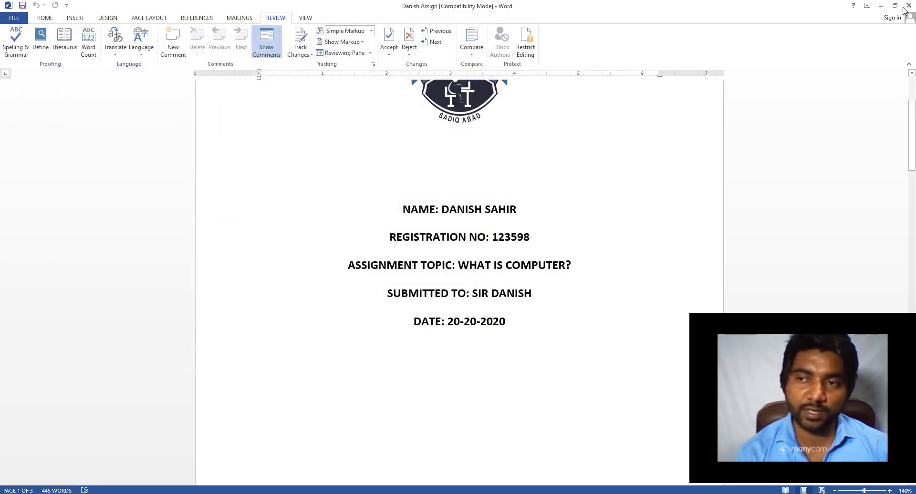
left_click(881, 9)
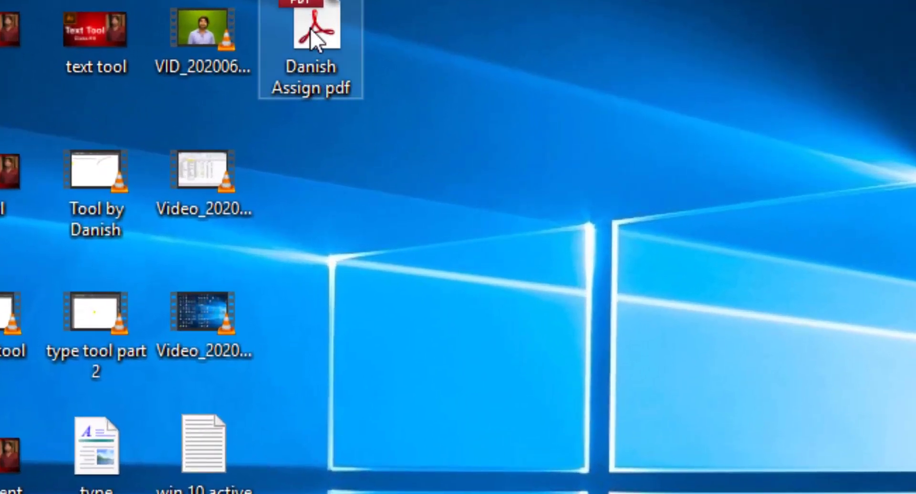
Open Danish Assign pdf from the desktop in Adobe Reader, review all three pages, then close it
right_click(311, 30)
left_click(320, 18)
double_click(320, 19)
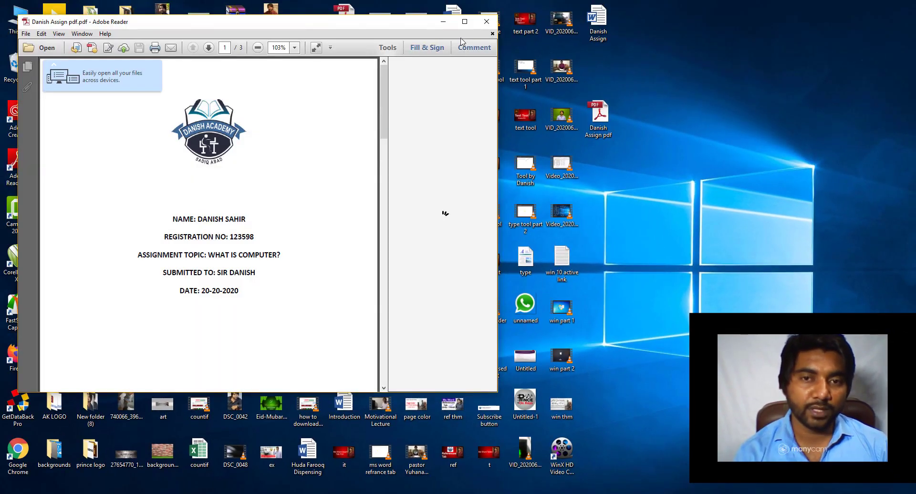
left_click(465, 22)
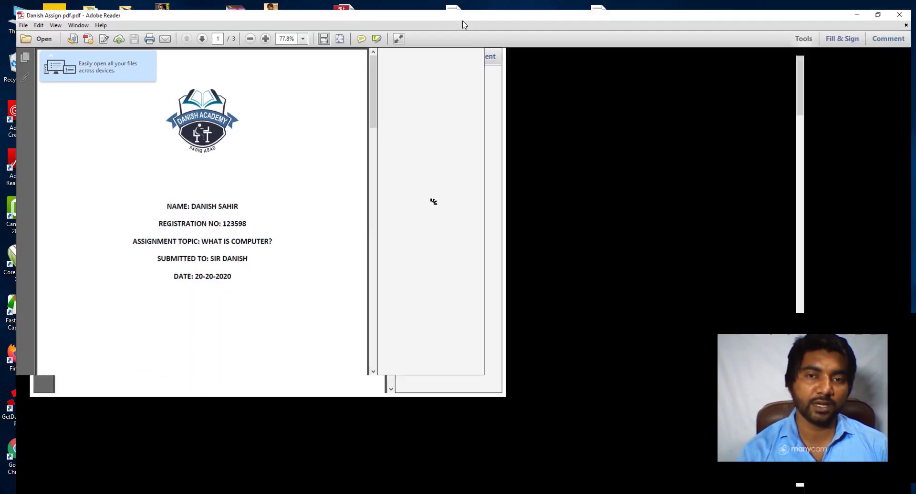
left_click_drag(801, 63, 790, 215)
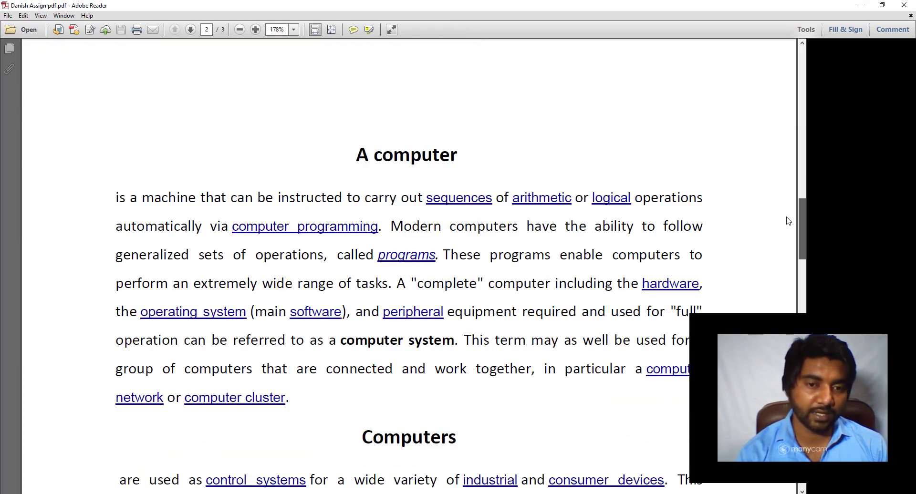
left_click_drag(790, 215, 756, 313)
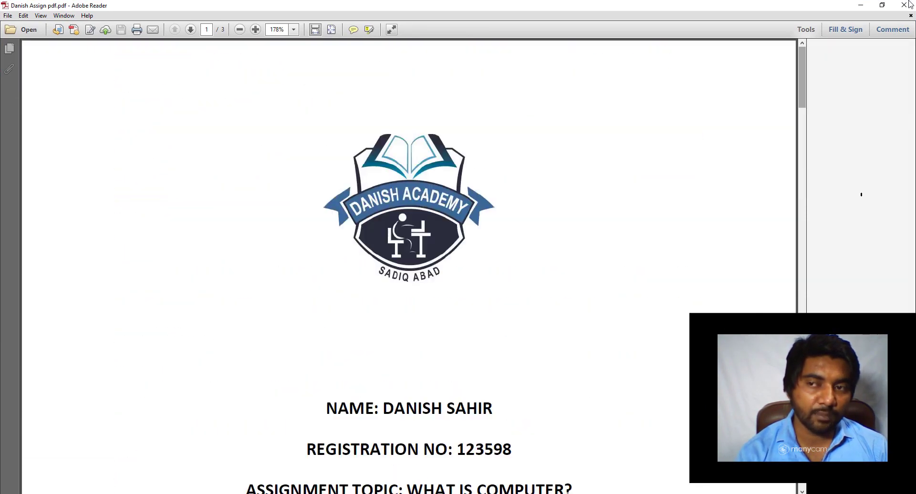
left_click(904, 5)
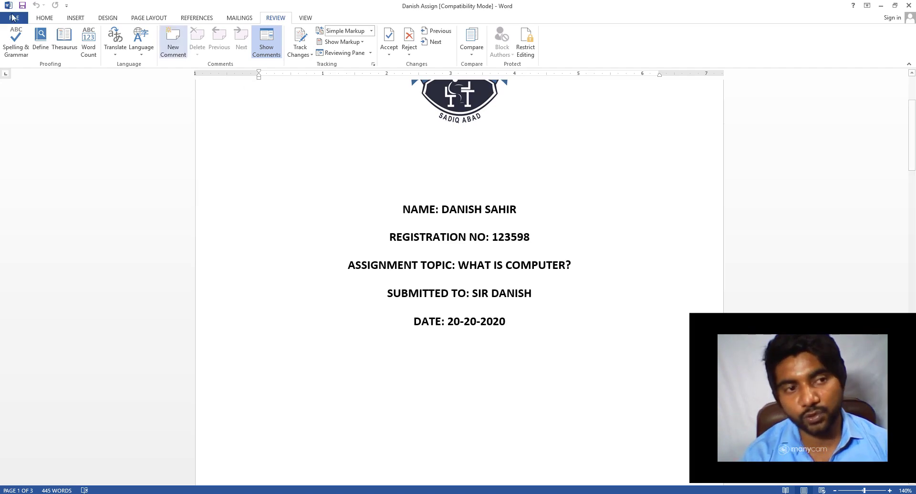
Switch Word's ribbon to the Home tab to show text and paragraph formatting
left_click(43, 19)
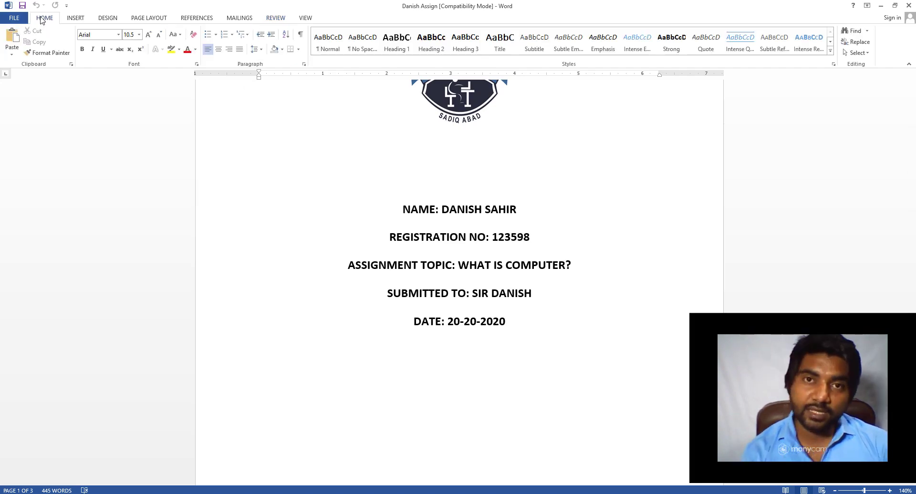